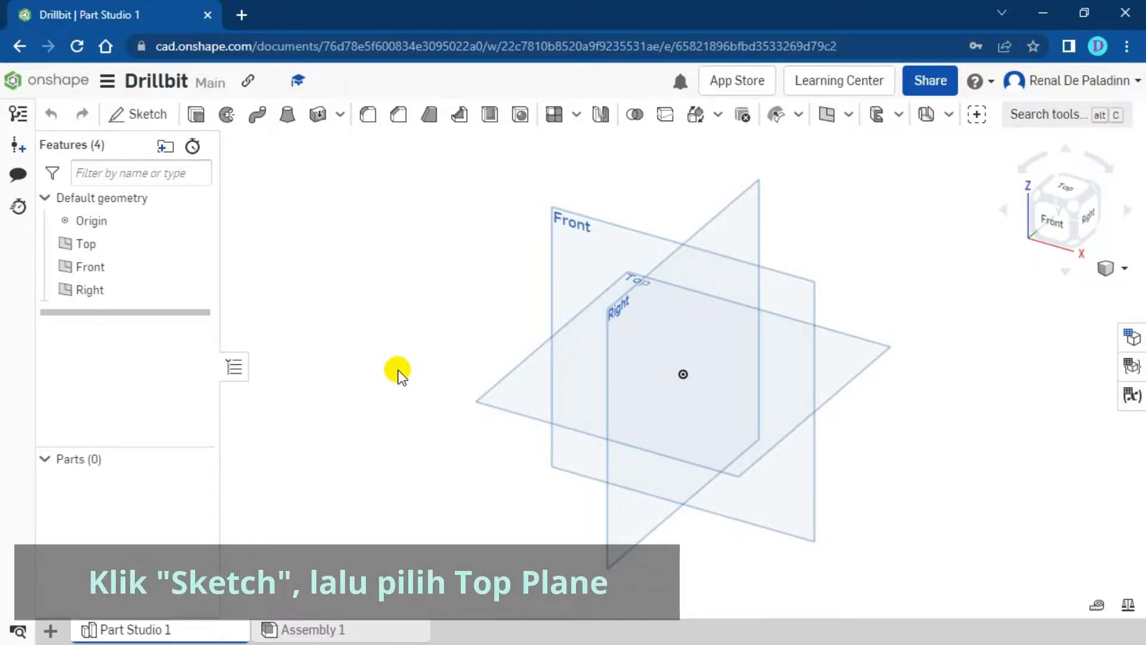
Start a sketch on the Top plane and view it normal to the sketch plane.
left_click(150, 116)
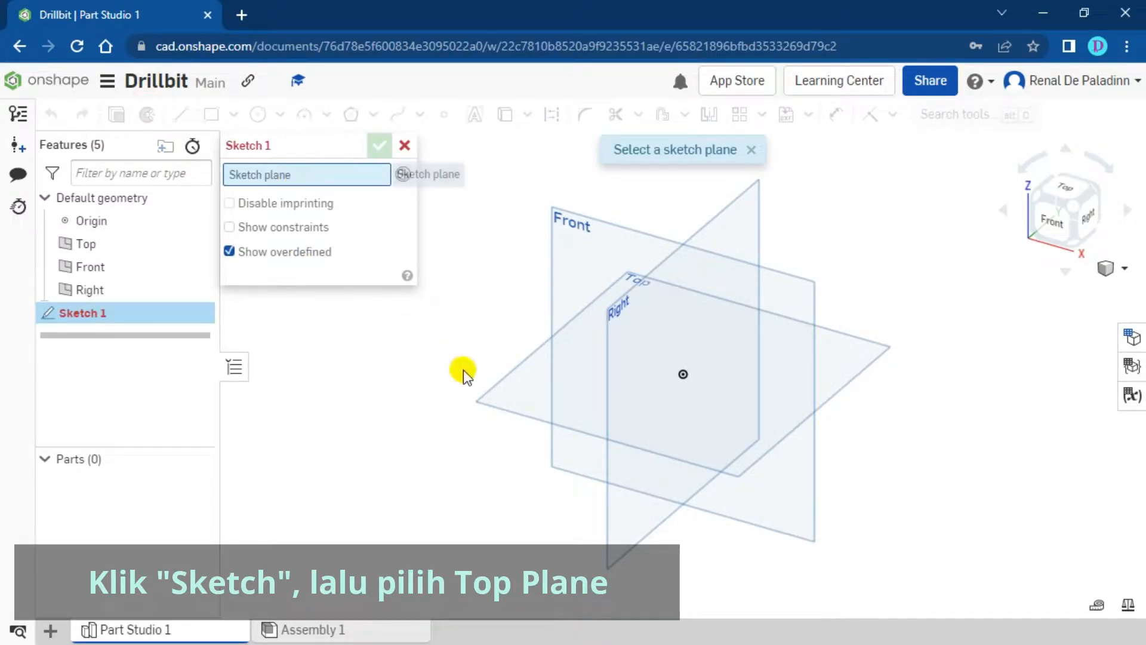
left_click(508, 381)
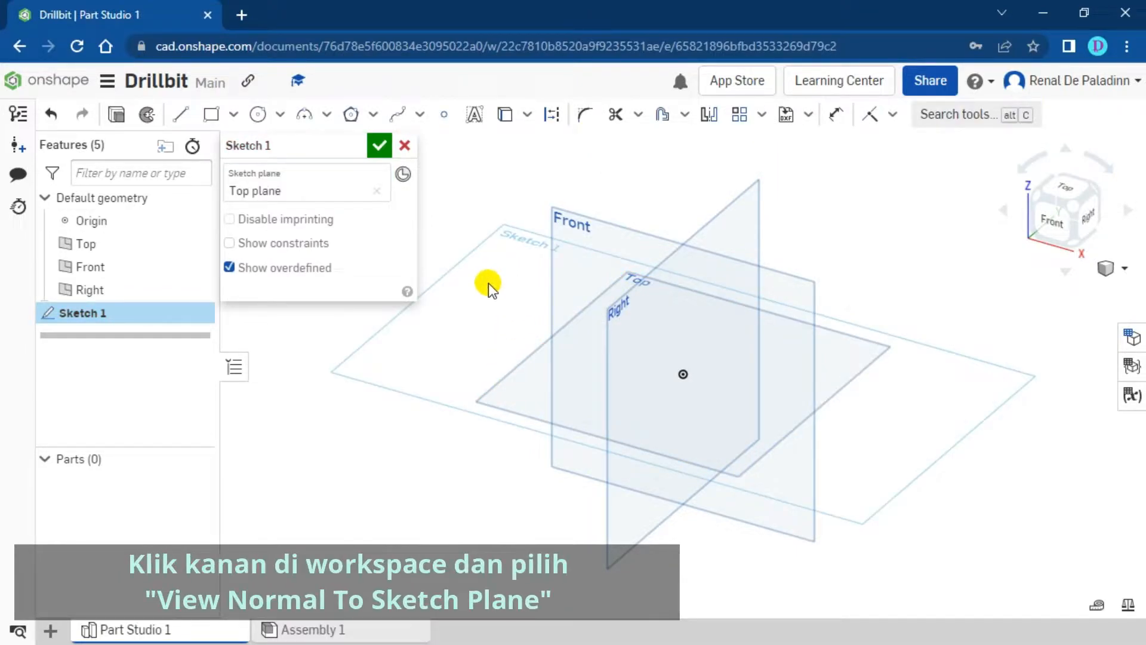
right_click(498, 235)
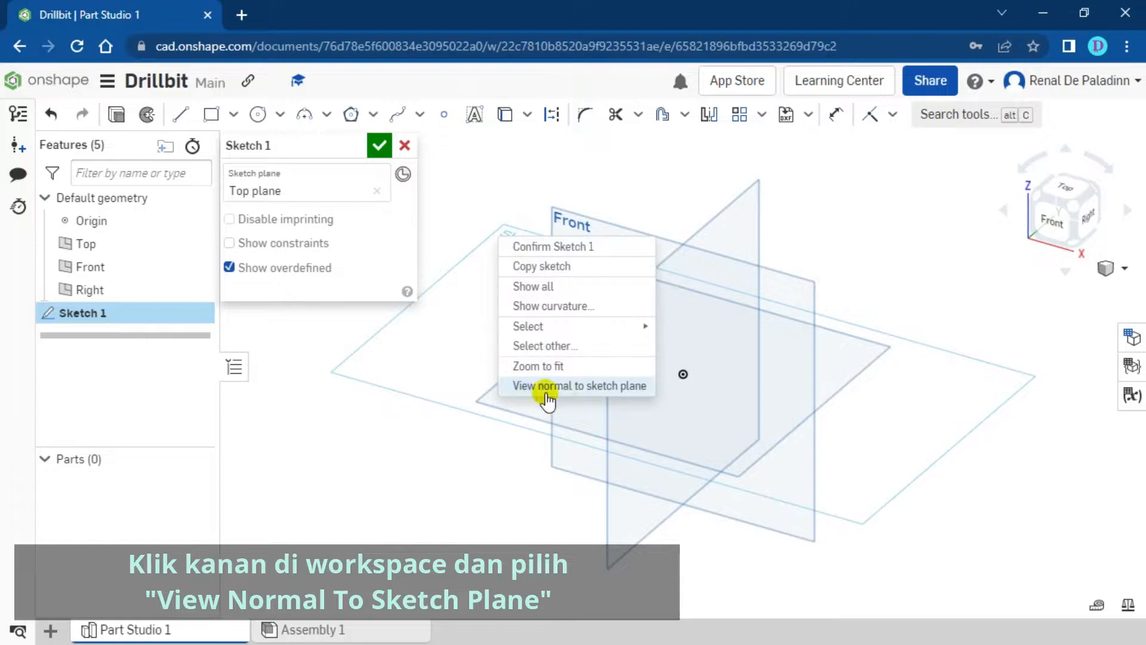
left_click(608, 385)
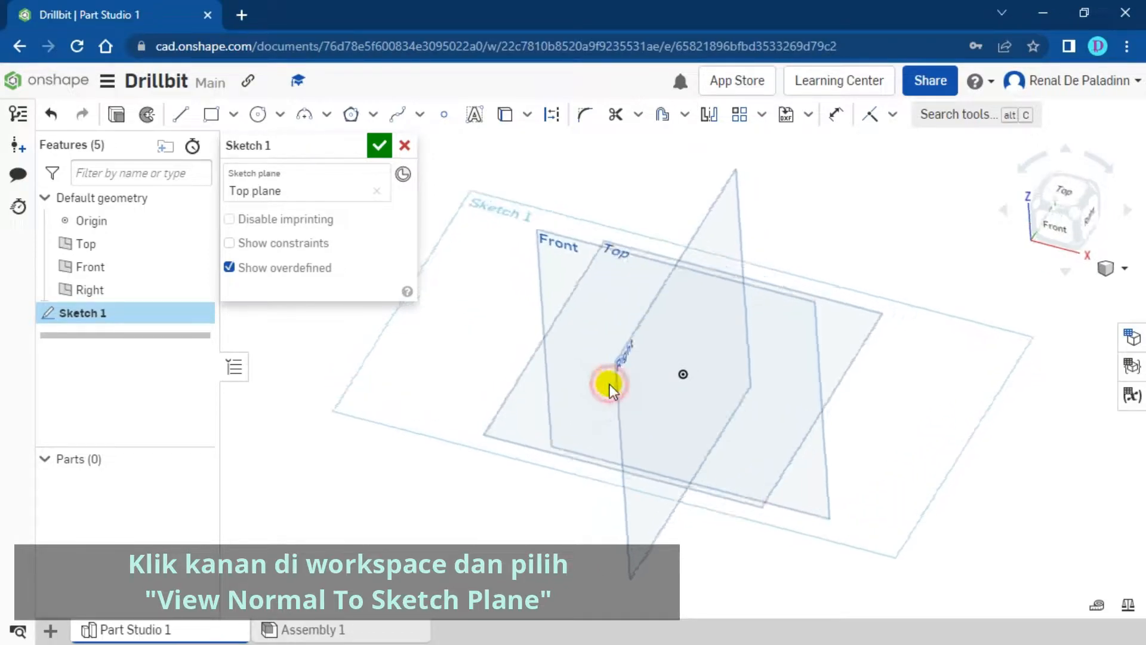
middle_click_drag(503, 324, 512, 296)
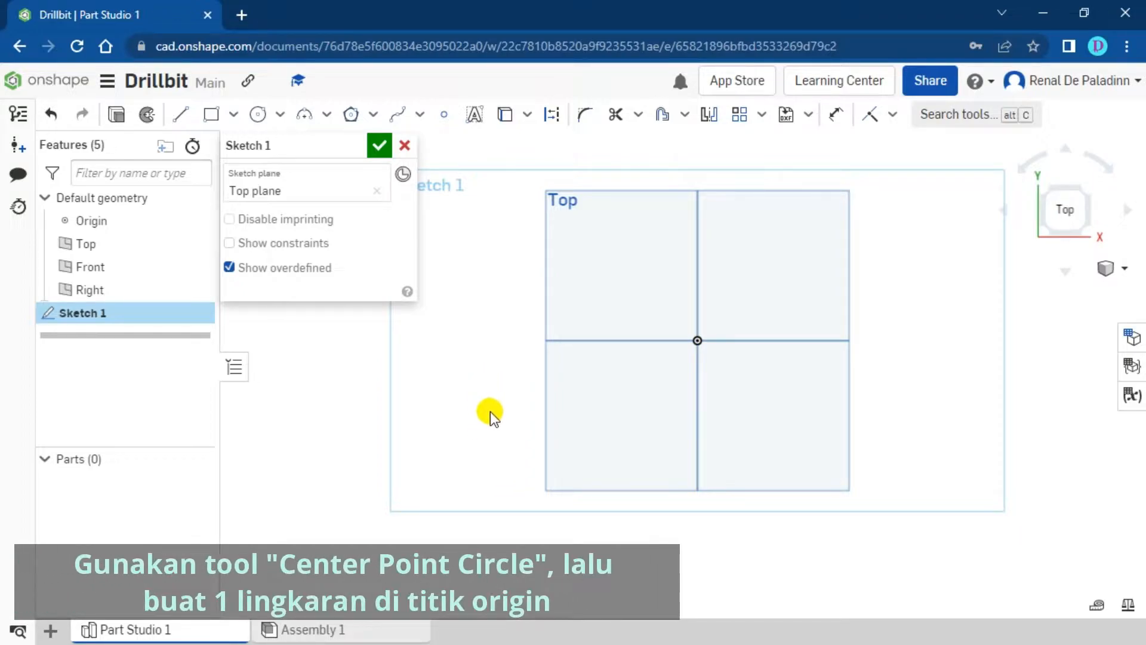
Sketch a center point circle about 25 mm in diameter at the origin.
left_click(278, 118)
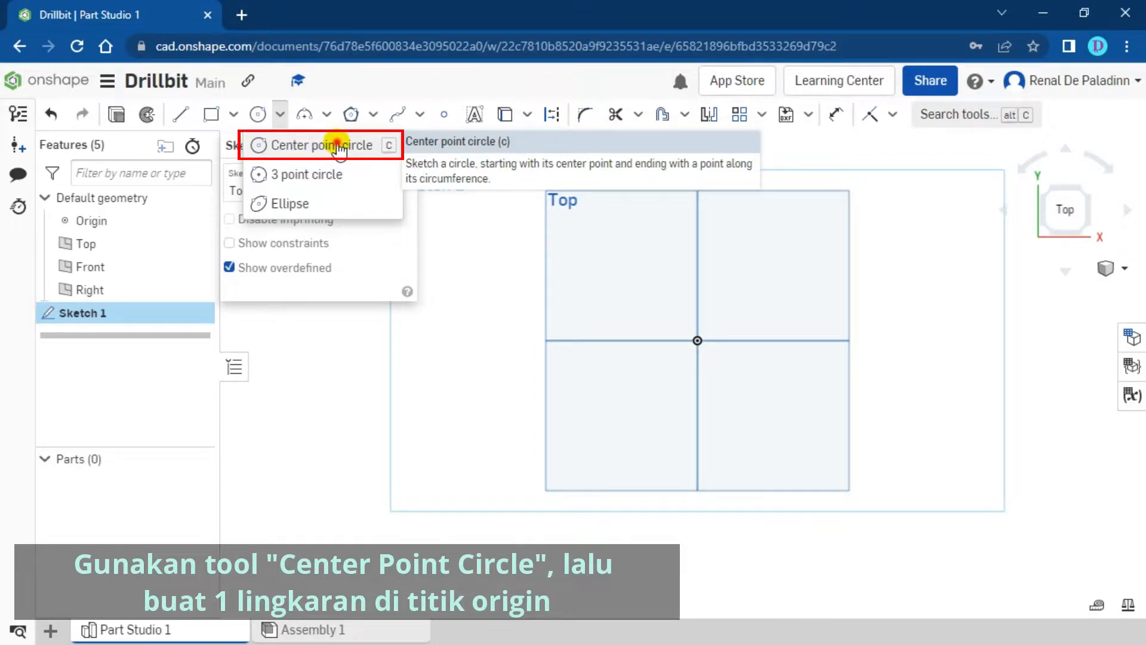
left_click(338, 147)
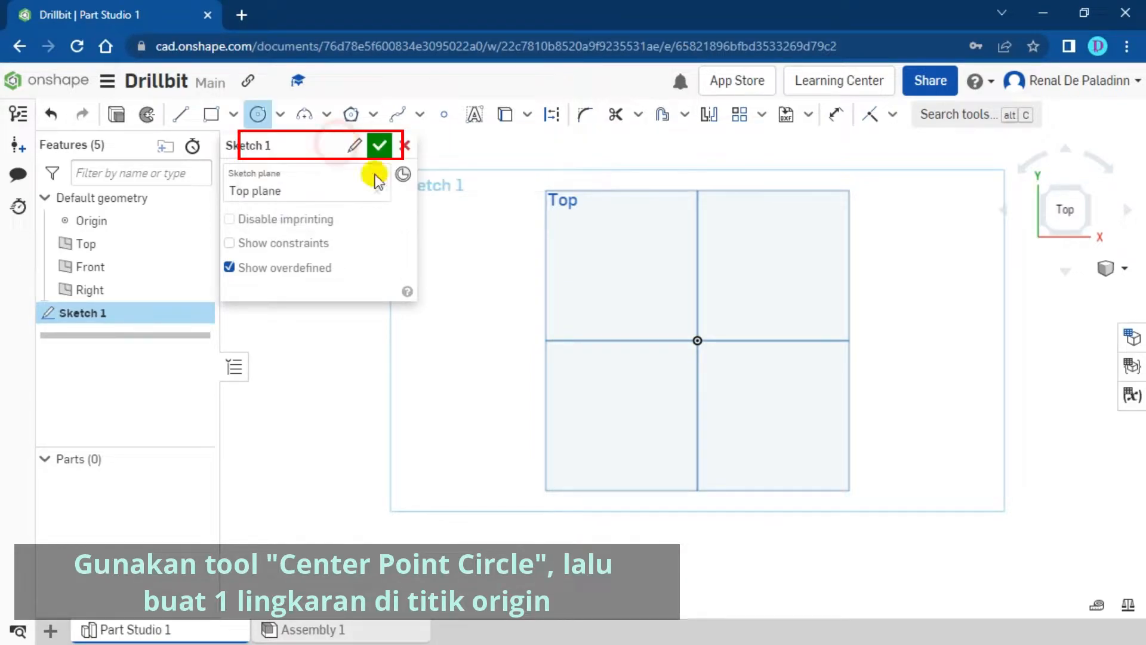
left_click(698, 340)
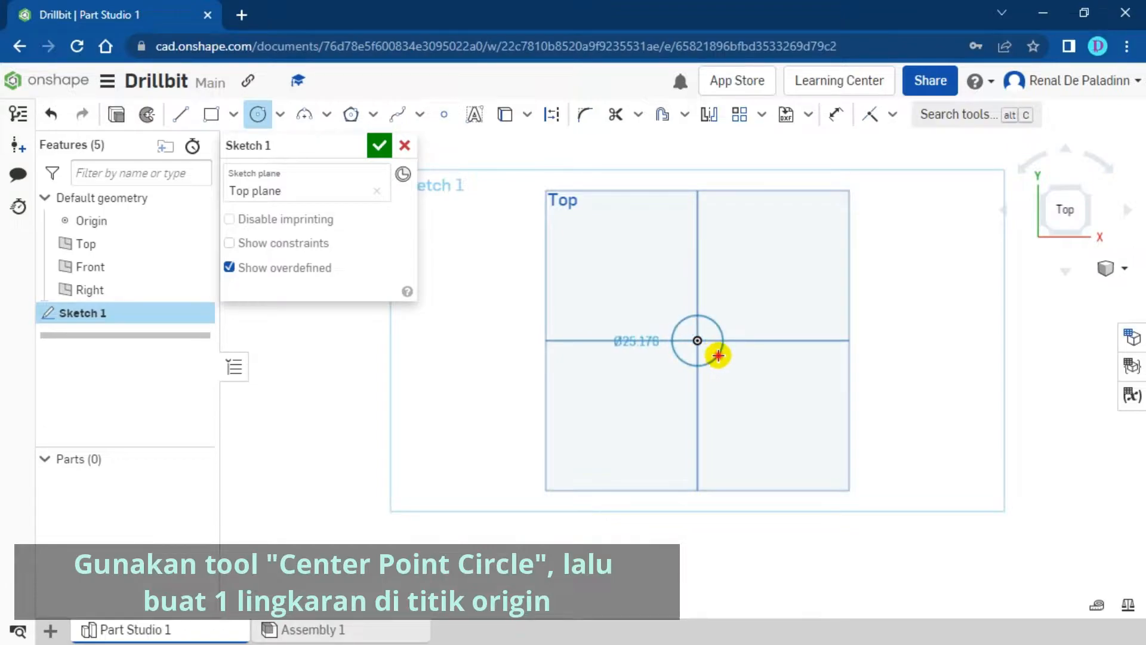
scroll(698, 327, "up", 3)
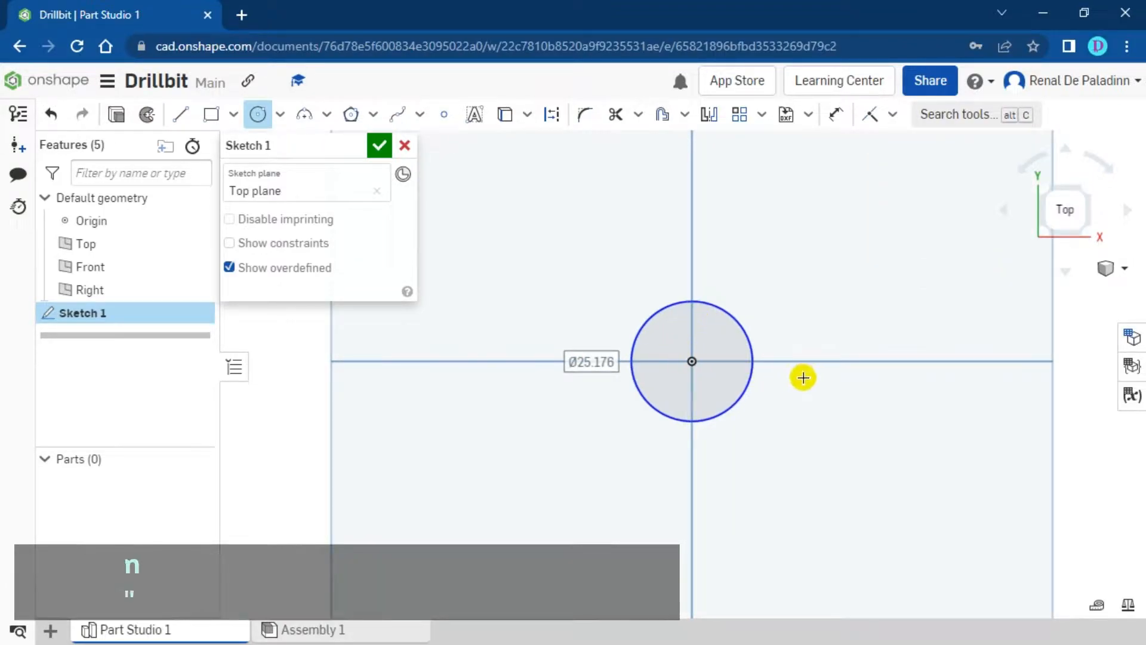
key("Escape")
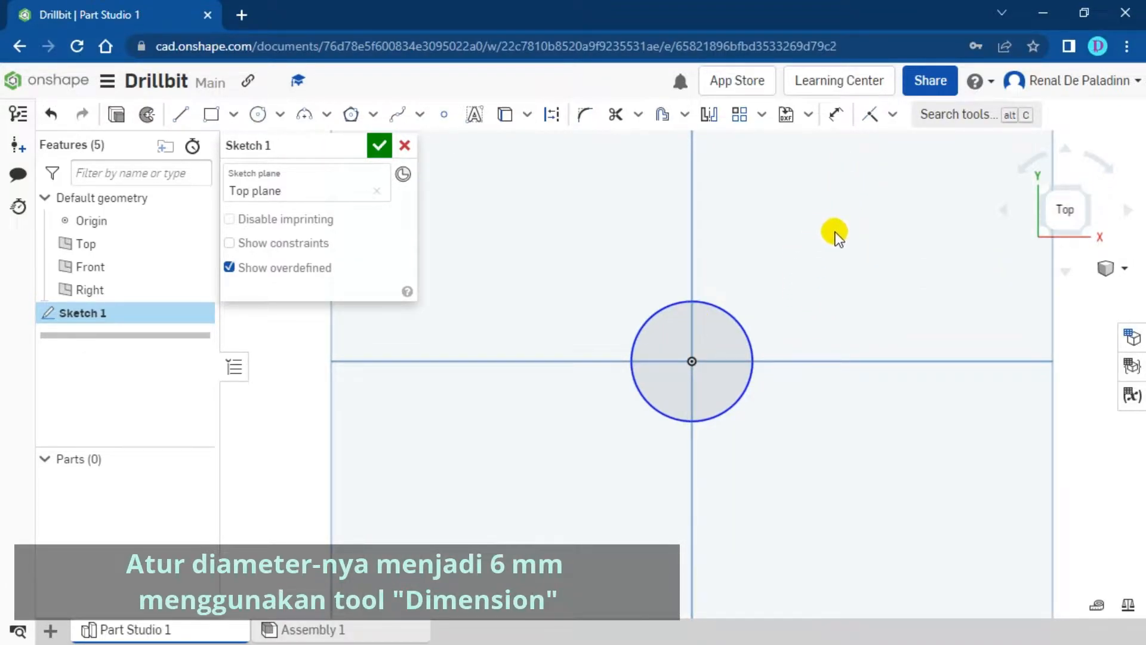
Dimension the circle's diameter to 6 mm and finish the sketch.
left_click(745, 332)
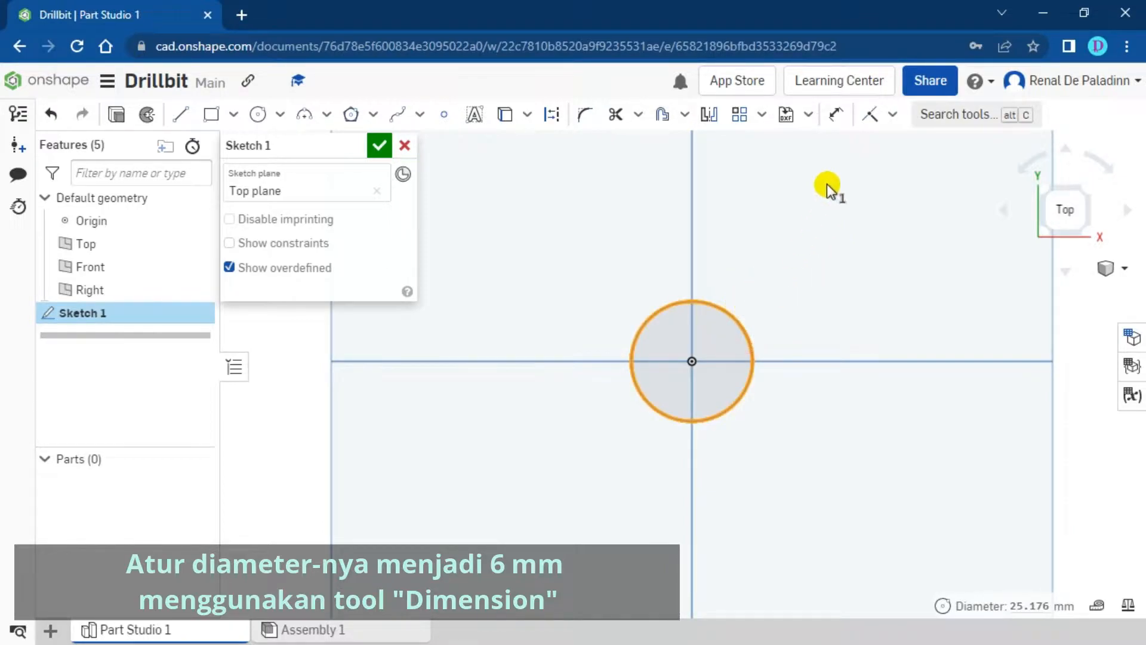
left_click(818, 234)
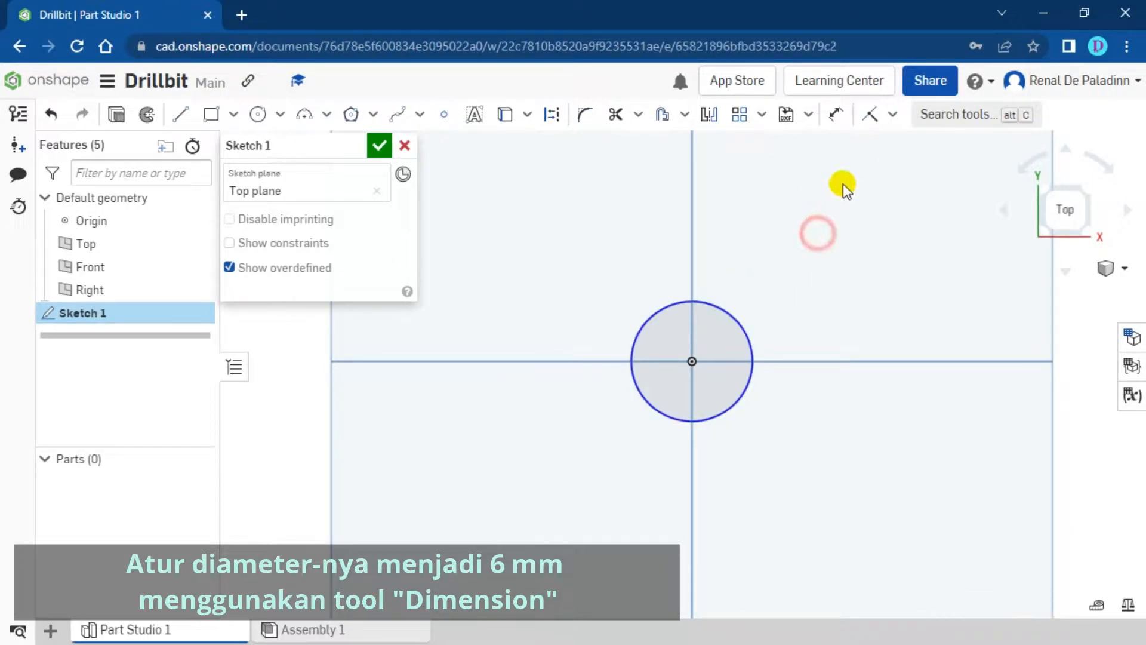
left_click(836, 120)
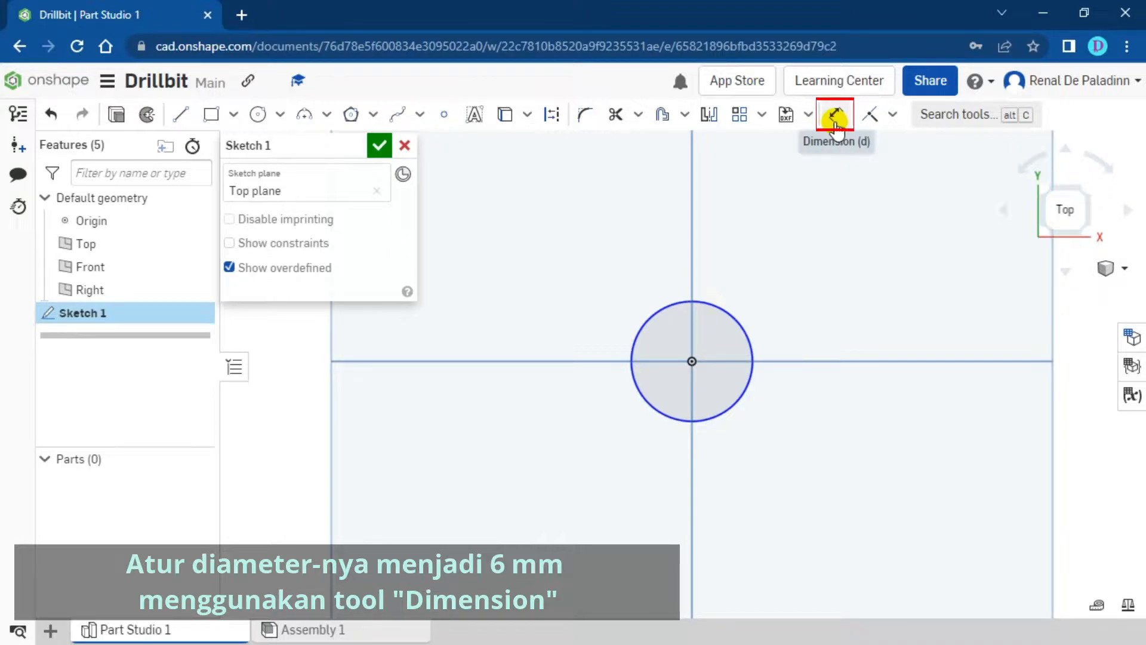
left_click(730, 314)
left_click(759, 225)
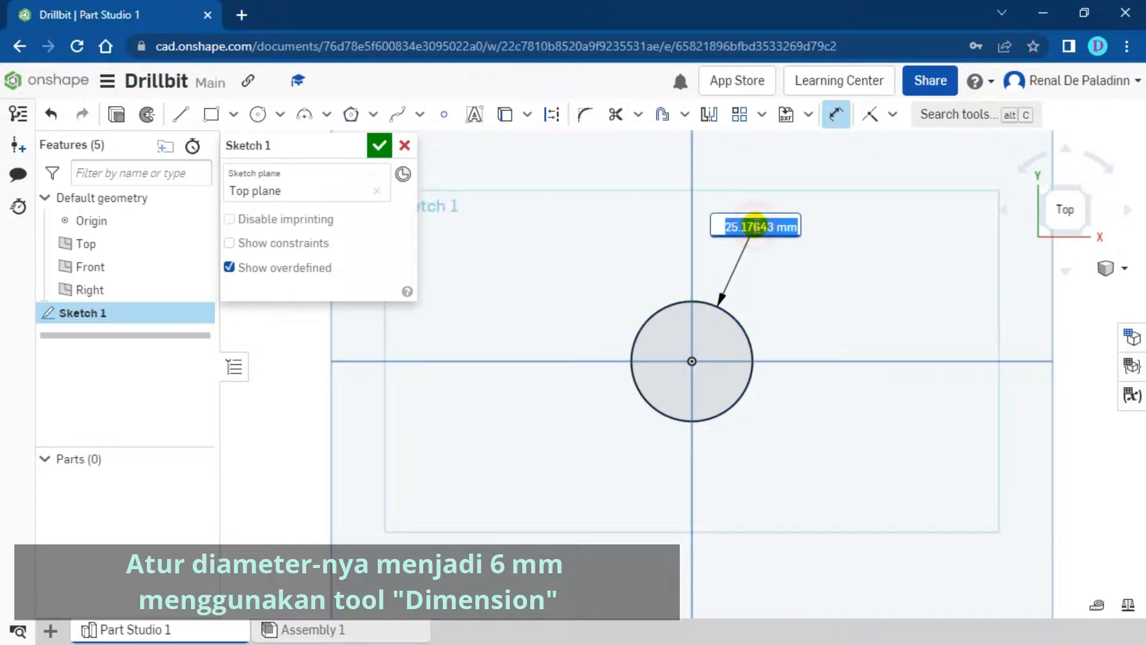
type("6")
key("Return")
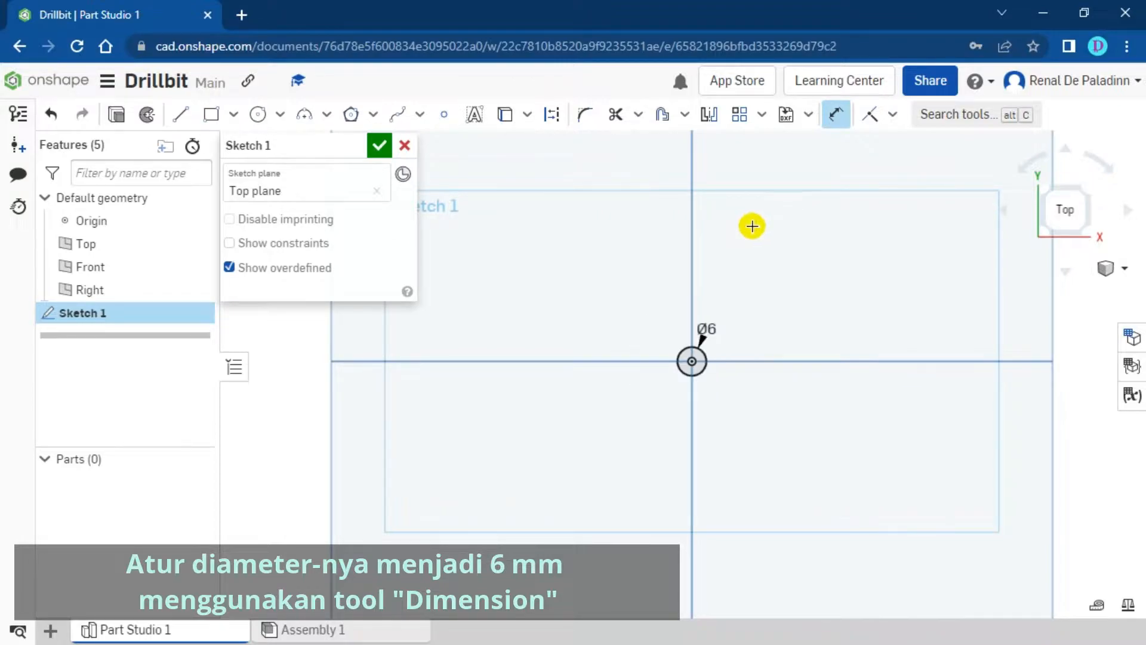
scroll(720, 322, "up", 5)
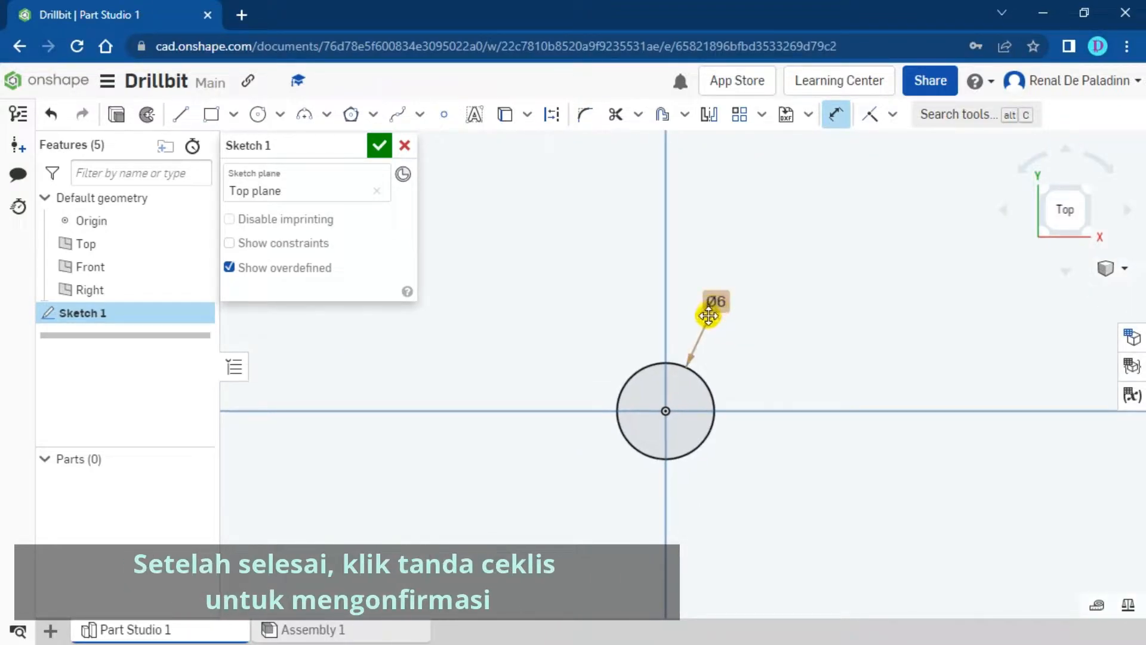
right_click_drag(742, 320, 771, 284)
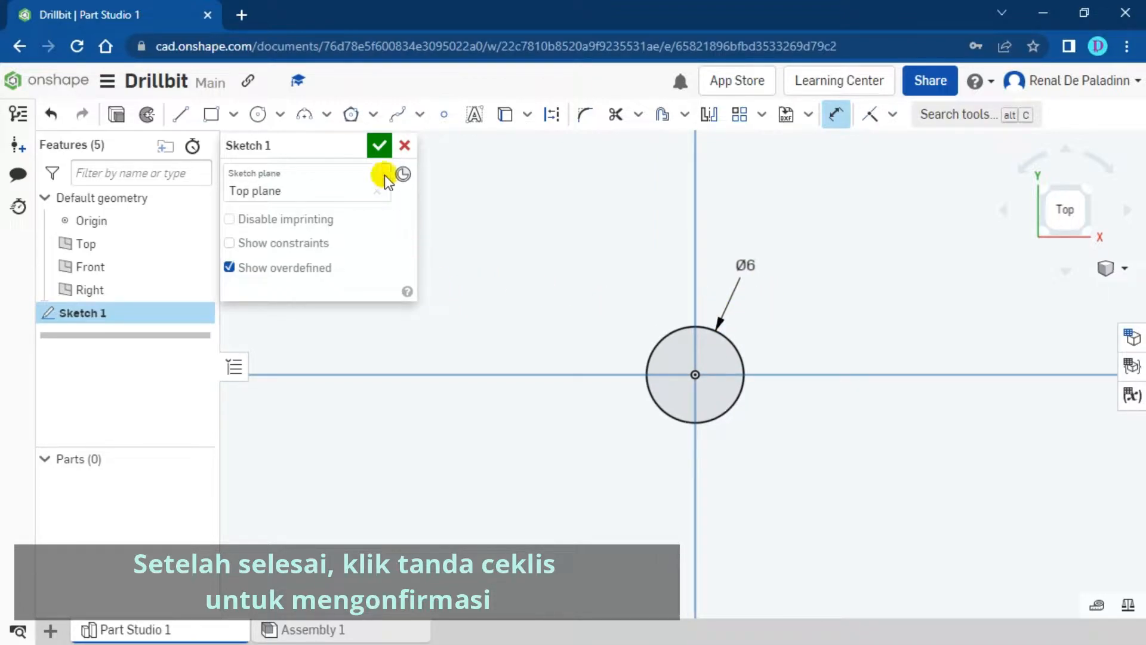
left_click(378, 142)
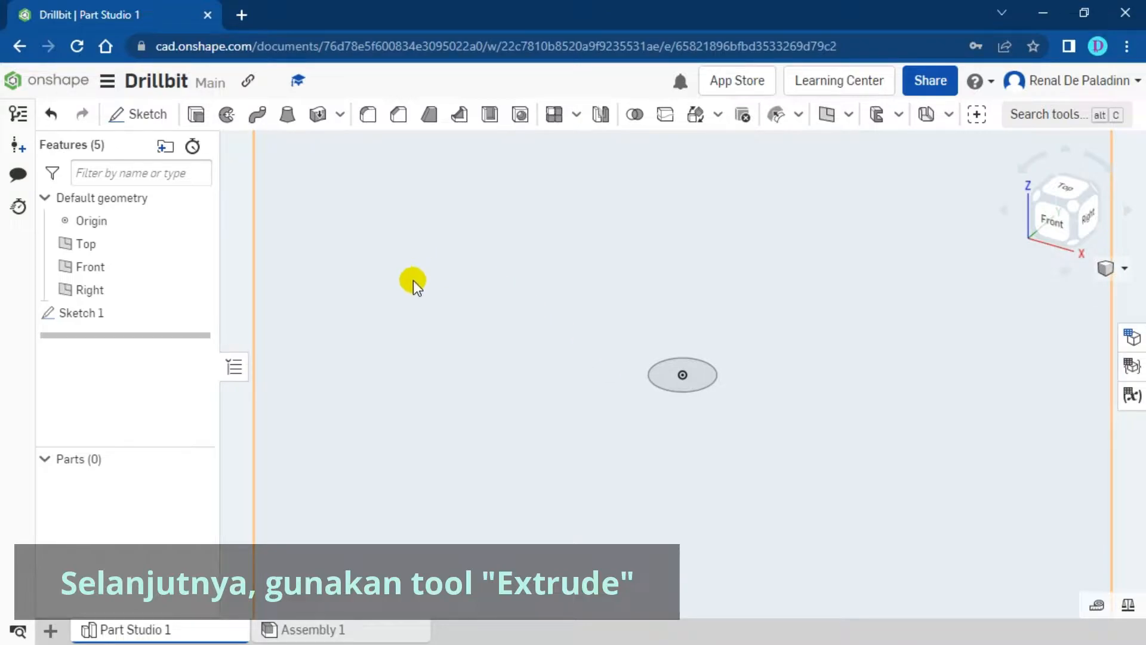
Extrude the circle as a new solid with a blind depth of 80 mm.
left_click(196, 115)
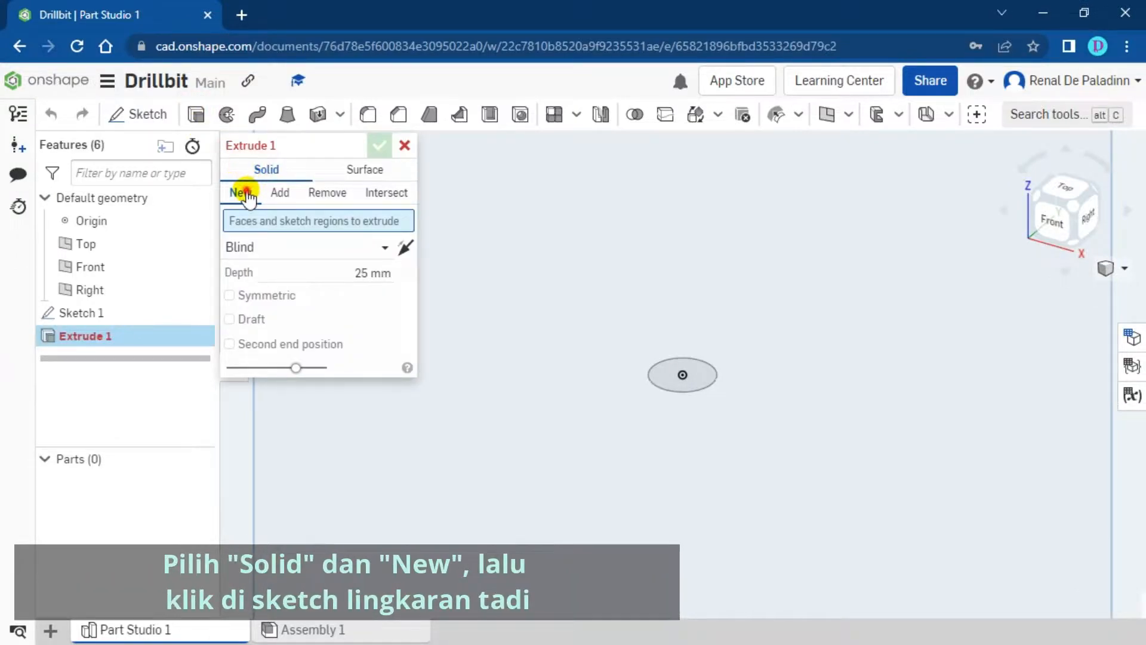
left_click(692, 380)
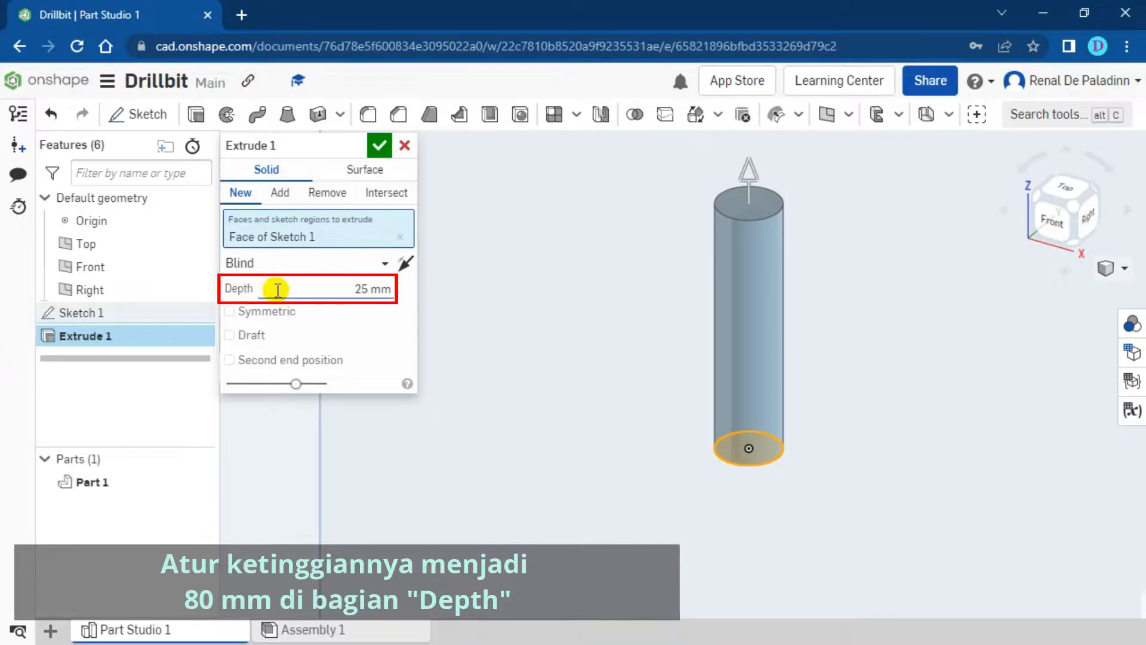
left_click(324, 288)
type("80")
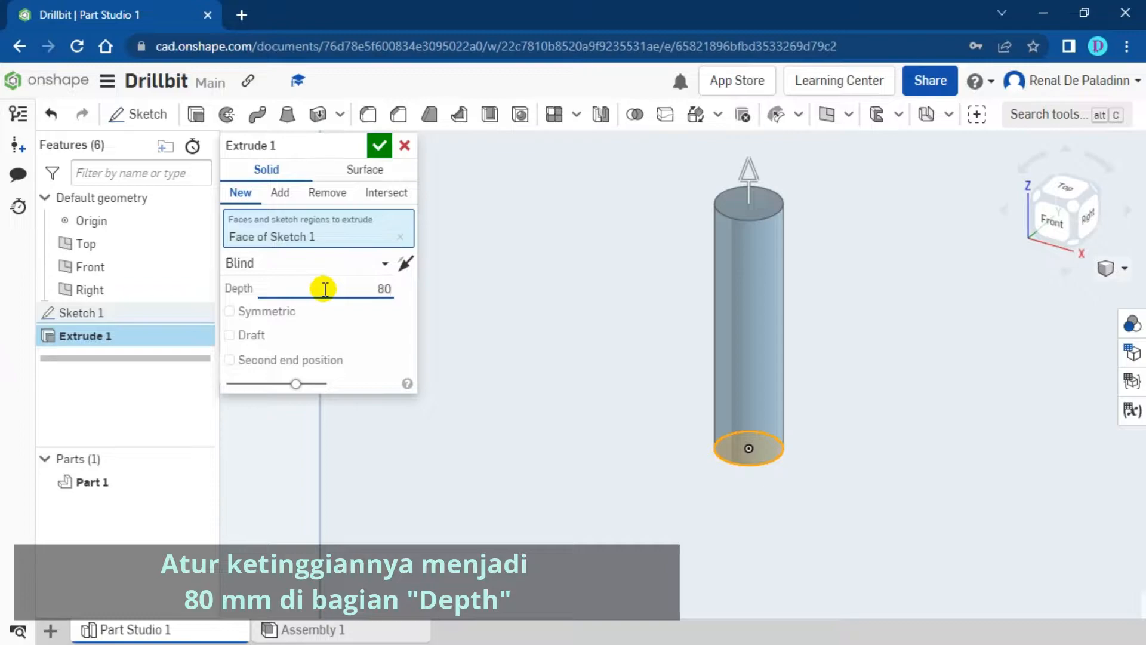
key("Return")
scroll(614, 222, "down", 3)
middle_click_drag(614, 222, 633, 446)
scroll(650, 472, "down", 2)
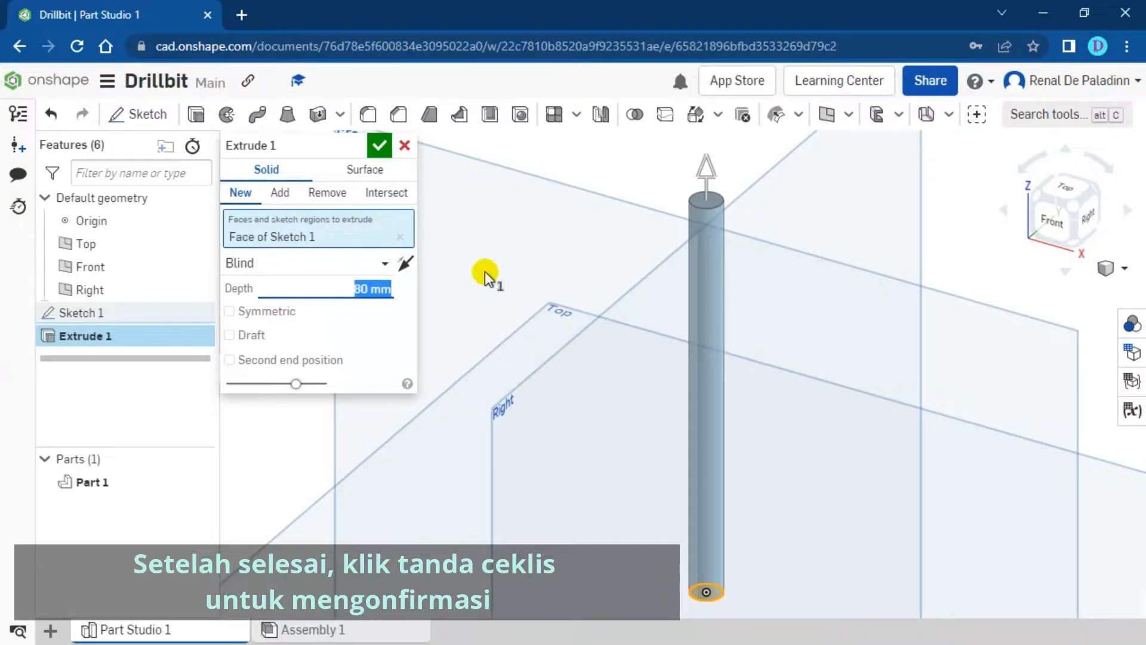
left_click(378, 148)
Start a Helix feature and set its type to Height and pitch.
mouse_move(573, 289)
right_mouse_down()
mouse_move(604, 282)
mouse_move(553, 265)
mouse_move(558, 296)
right_mouse_up()
right_click(558, 297)
left_click(801, 147)
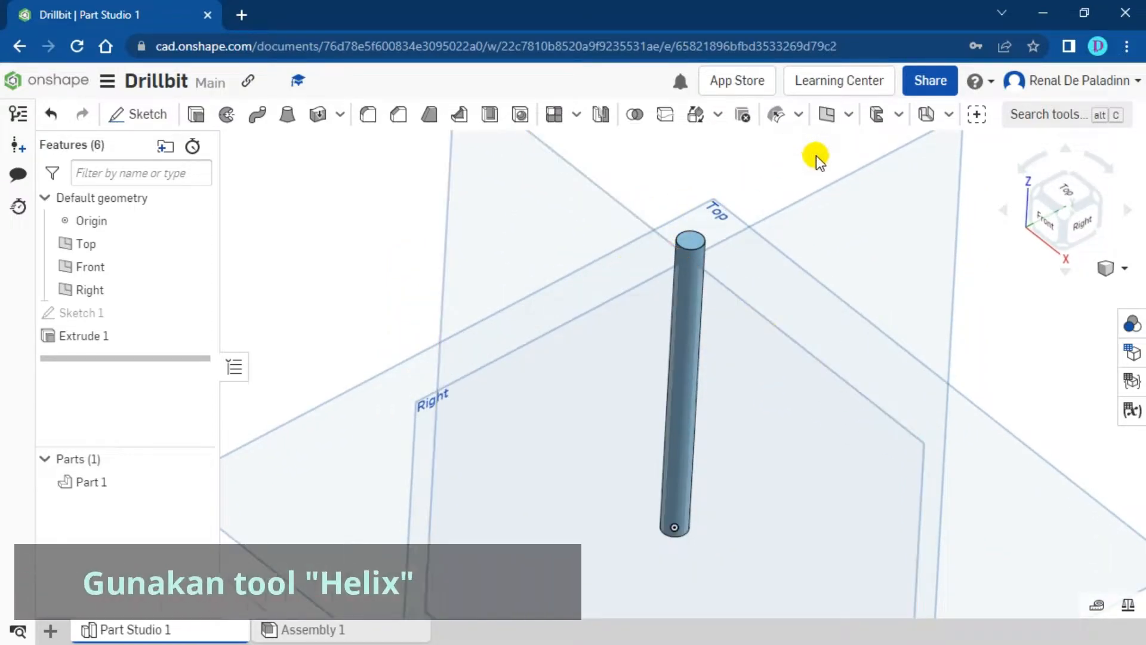
left_click(850, 116)
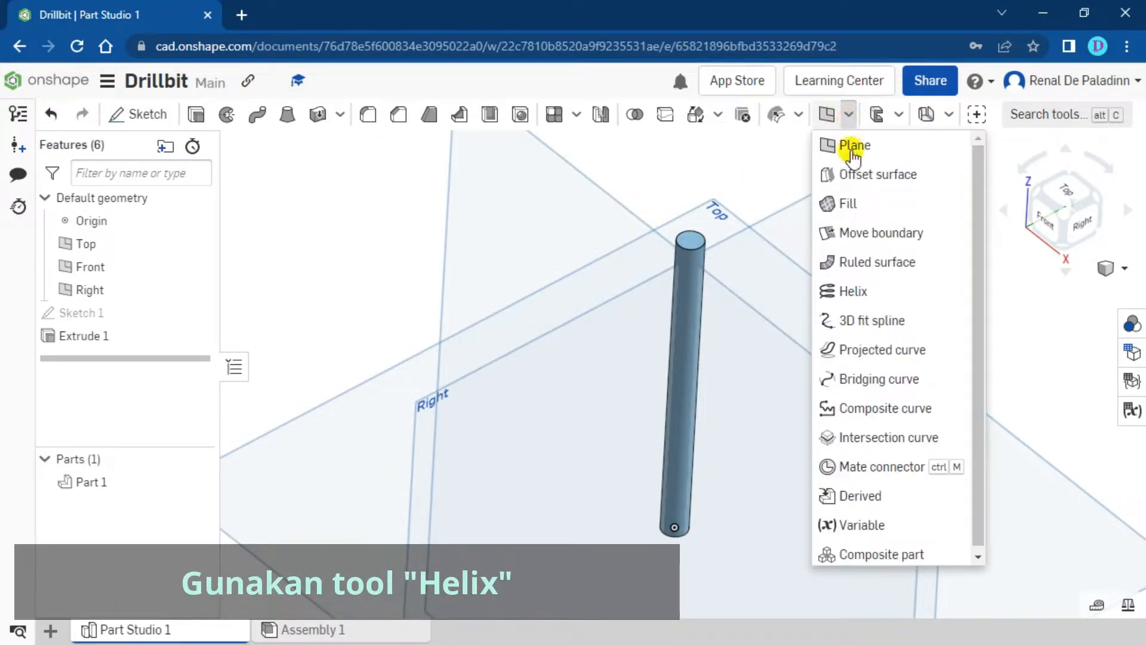
left_click(904, 292)
right_click_drag(901, 289, 890, 241)
left_click(1069, 204)
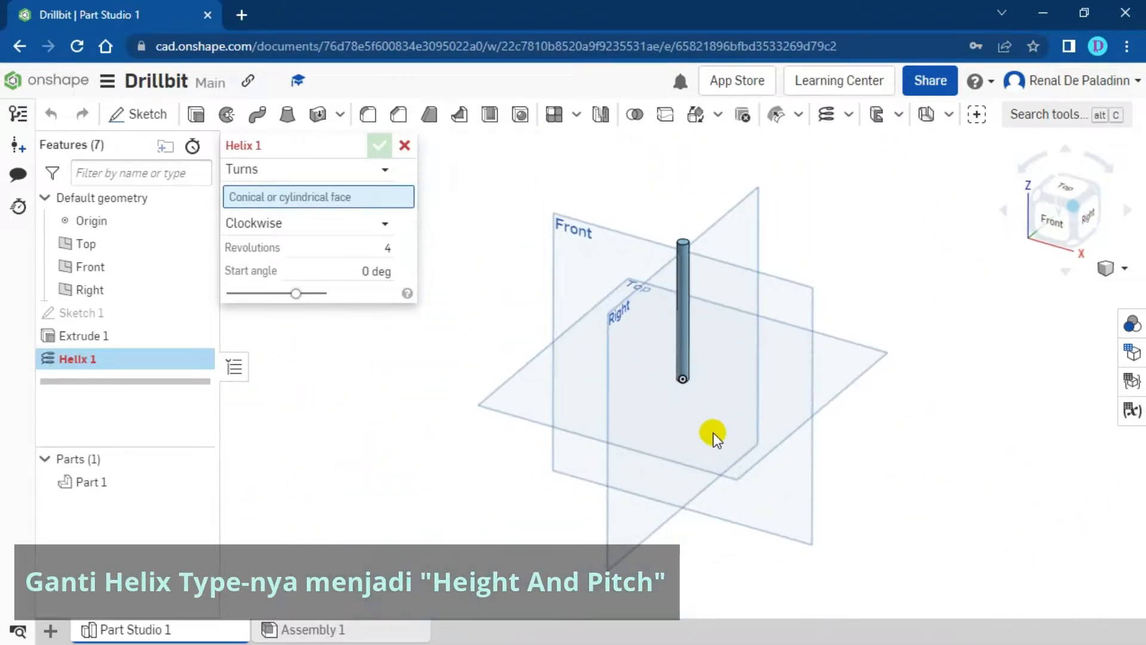
scroll(676, 372, "up", 10)
middle_click_drag(671, 359, 757, 497)
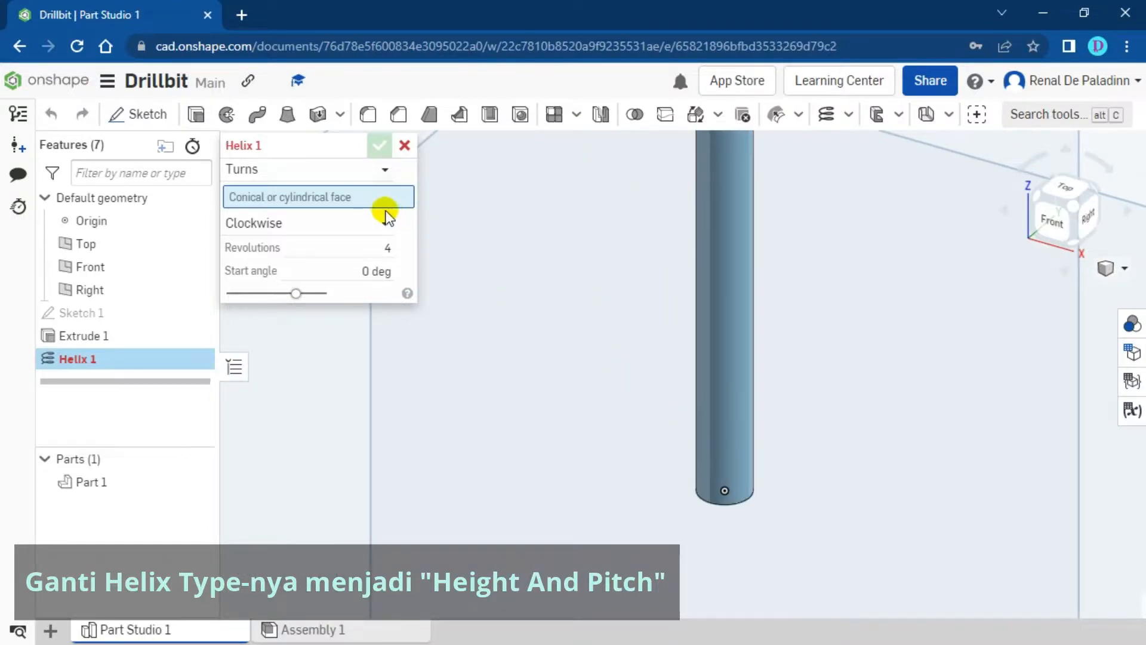
left_click(342, 170)
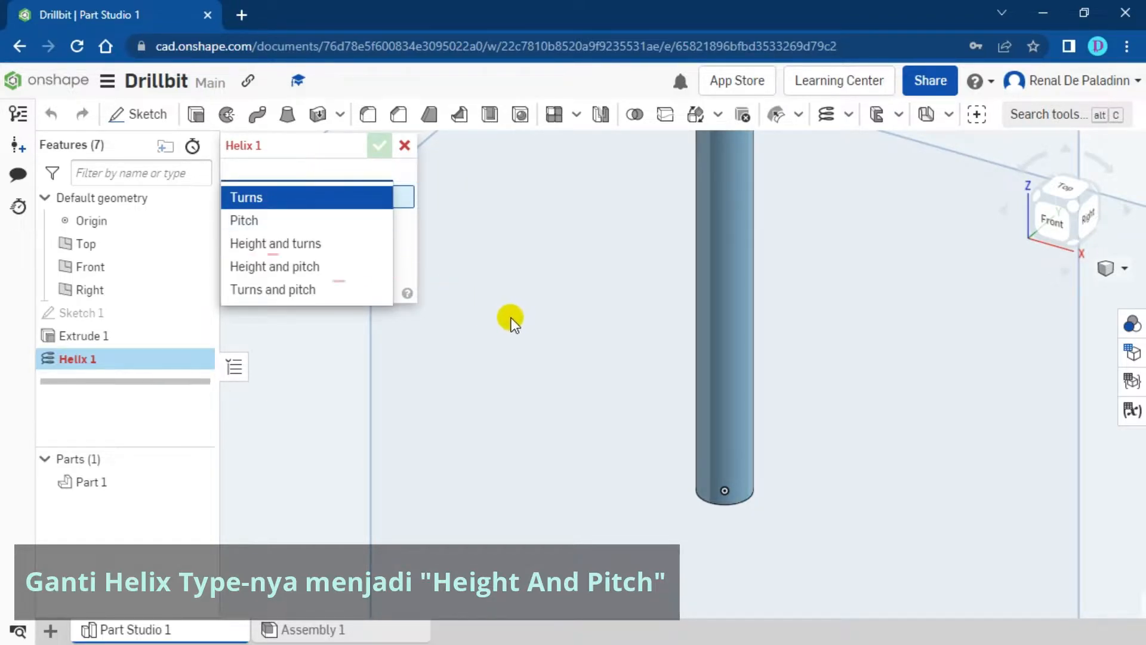
left_click(327, 267)
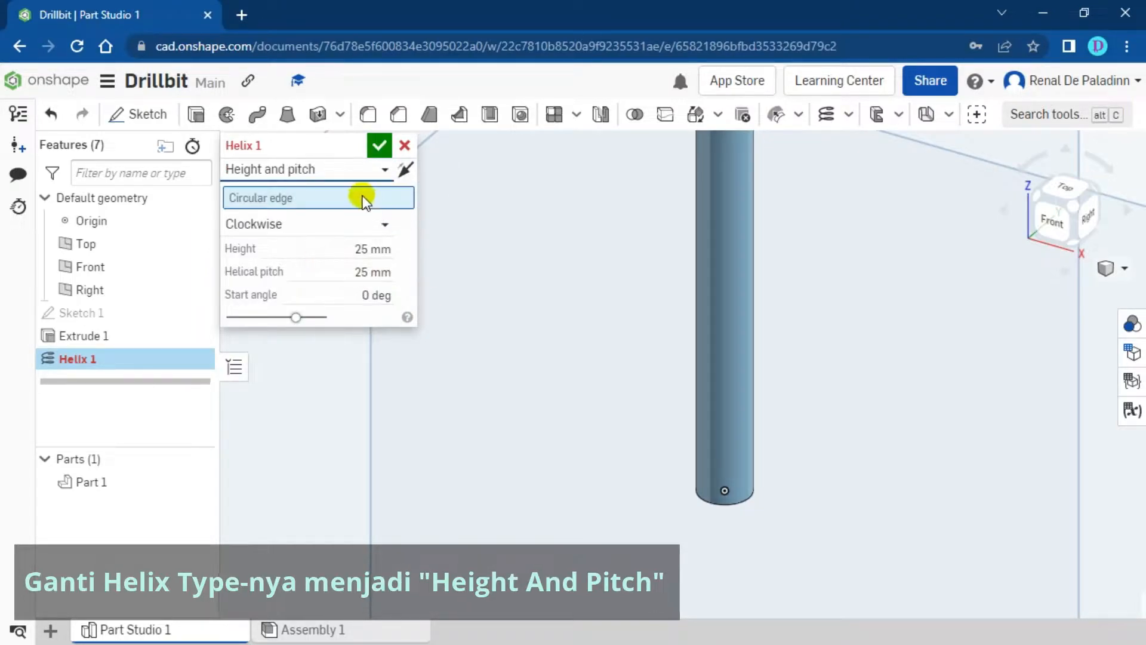
Create the helix from the cylinder's bottom circular edge with a height of 60 mm.
right_click_drag(614, 409, 651, 382)
scroll(734, 441, "up", 3)
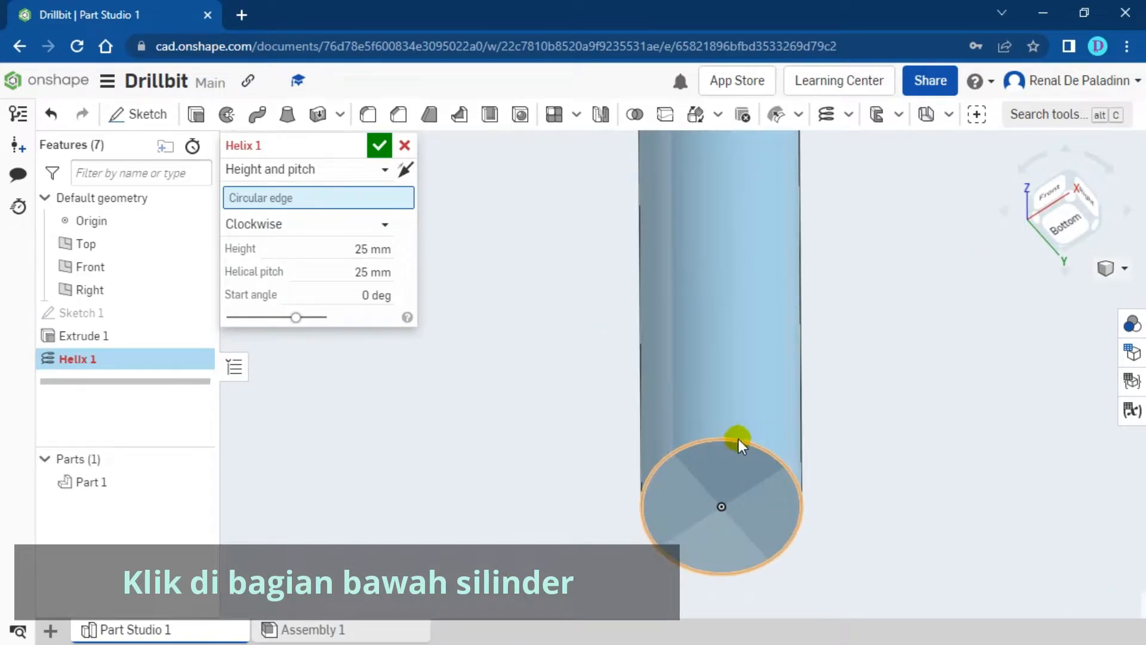
left_click(739, 443)
right_click_drag(609, 389, 553, 420)
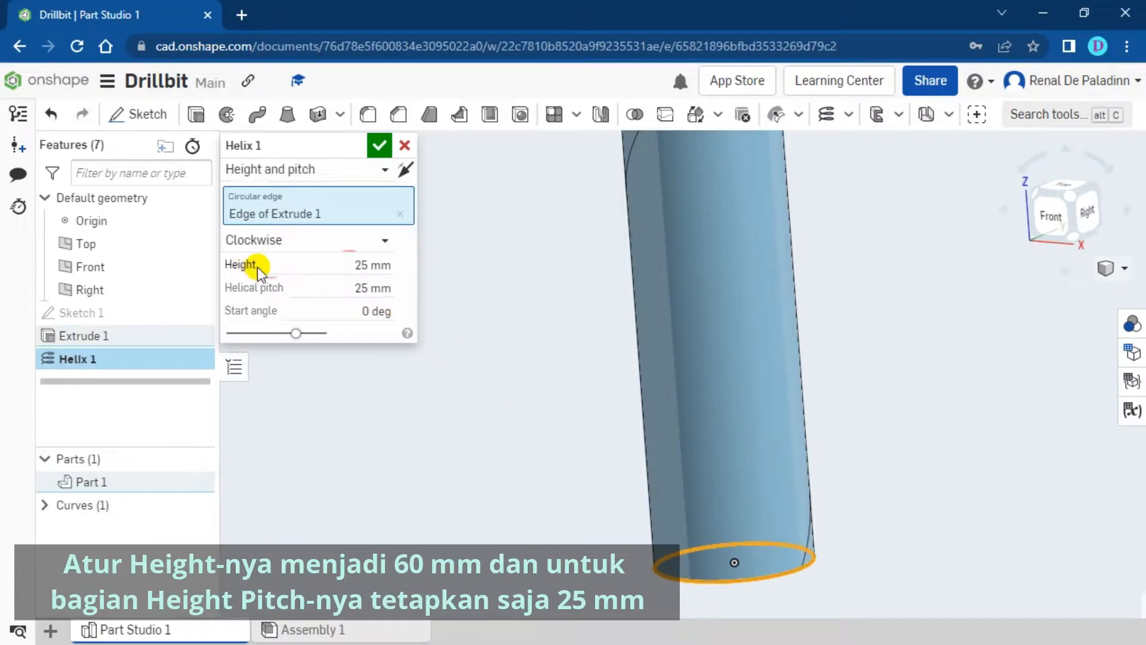
left_click(366, 265)
type("60")
key("Return")
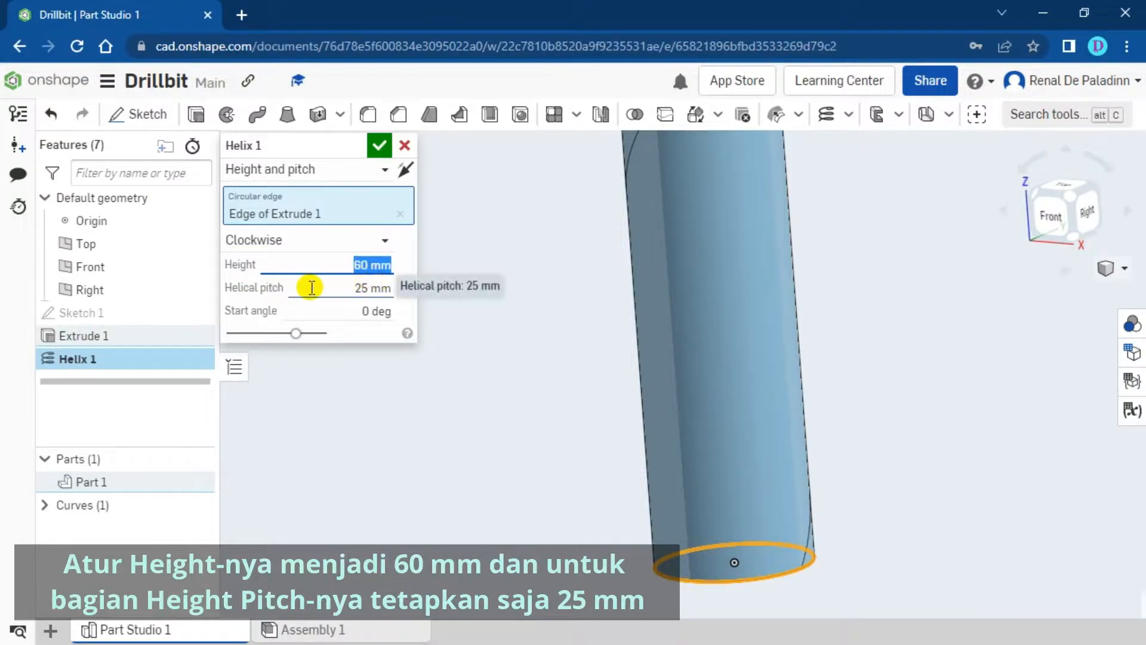
scroll(607, 248, "down", 5)
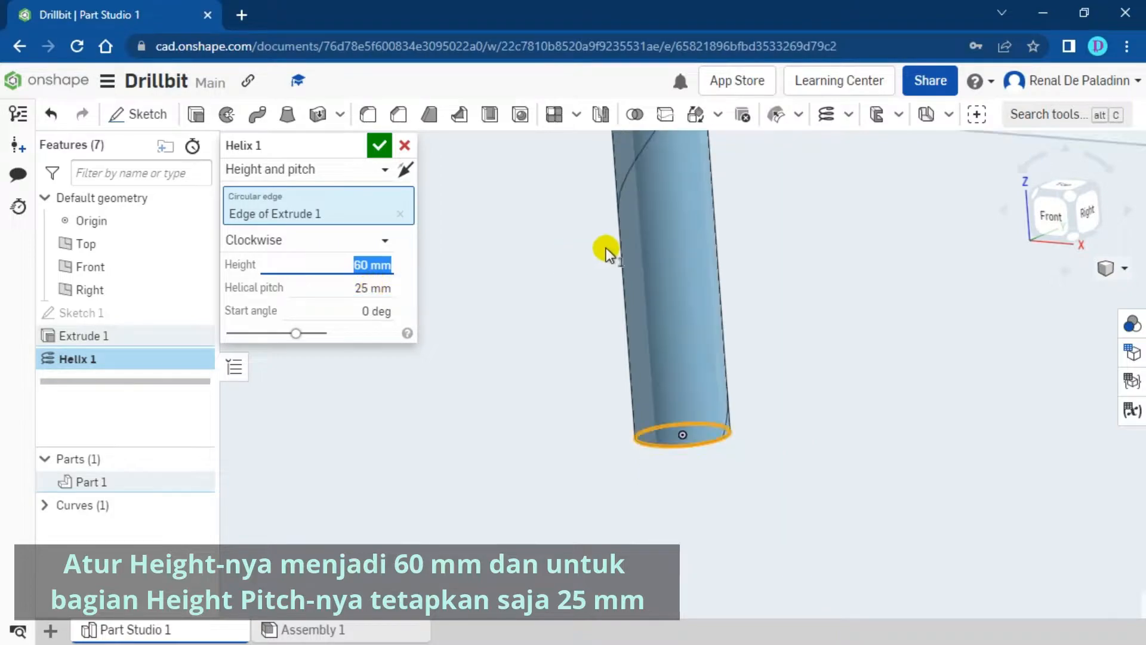
scroll(602, 269, "down", 3)
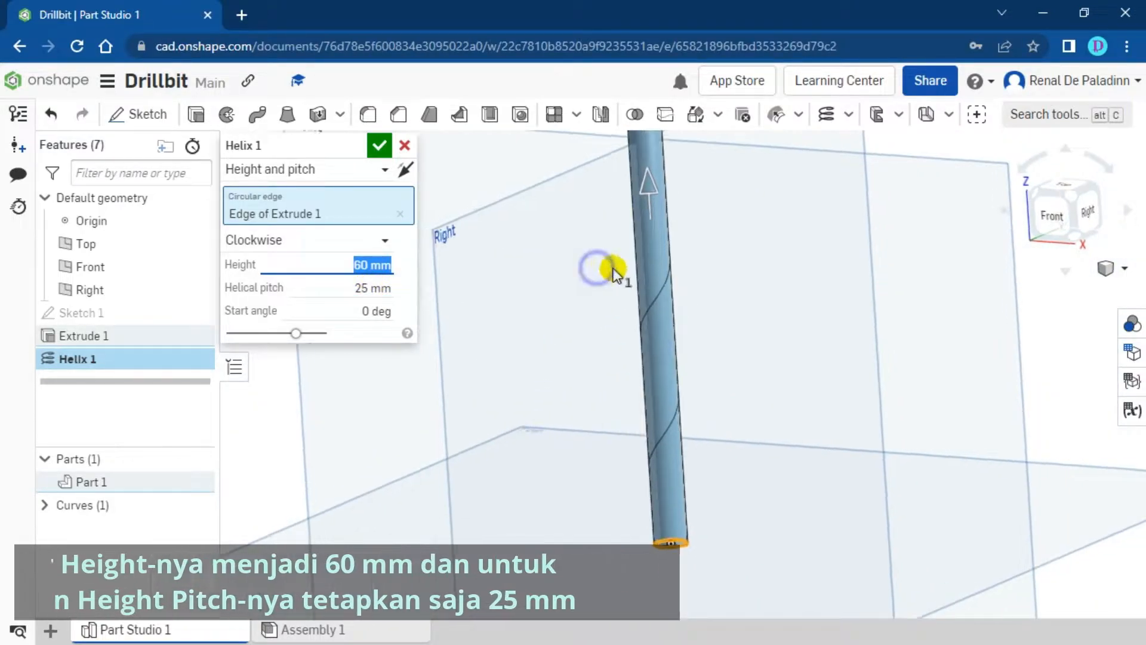
left_click(380, 146)
Hide the cylinder part so that only the helix curve is displayed.
scroll(570, 320, "down", 2)
mouse_move(579, 320)
right_mouse_down()
mouse_move(597, 318)
mouse_move(564, 321)
right_mouse_up()
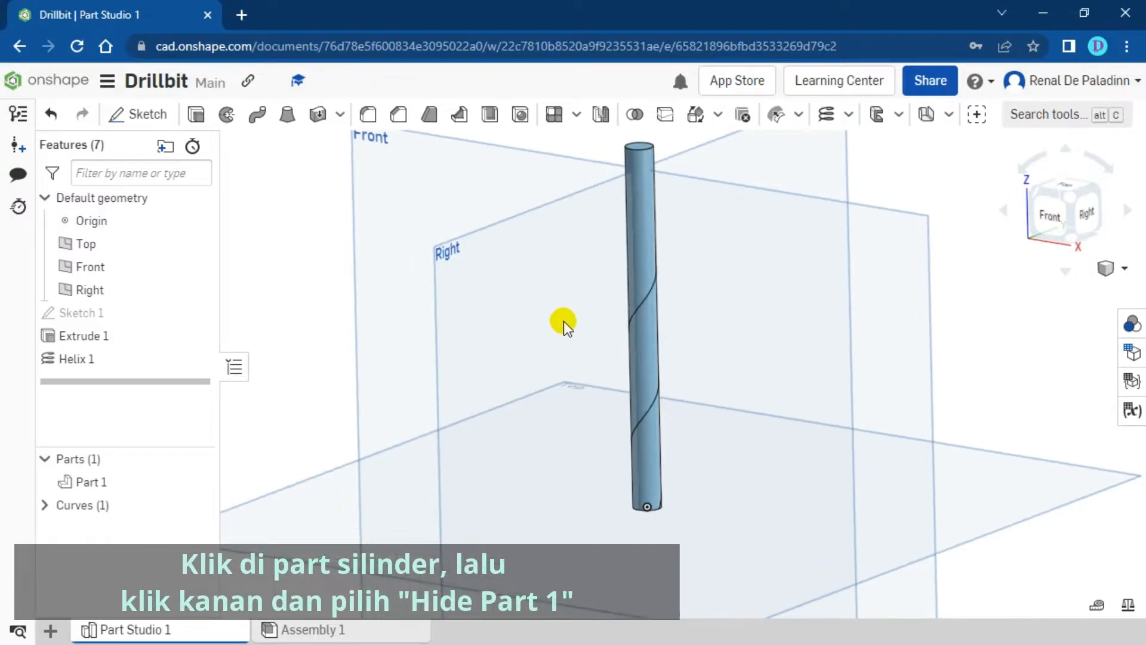
left_click(638, 157)
right_click(637, 158)
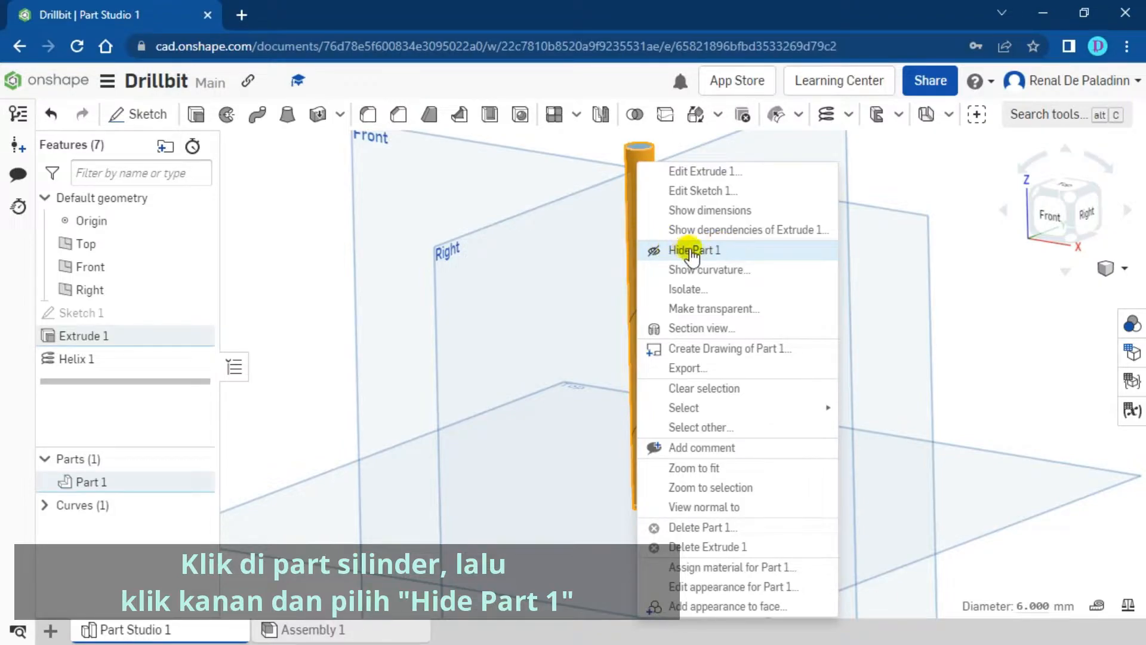
left_click(749, 250)
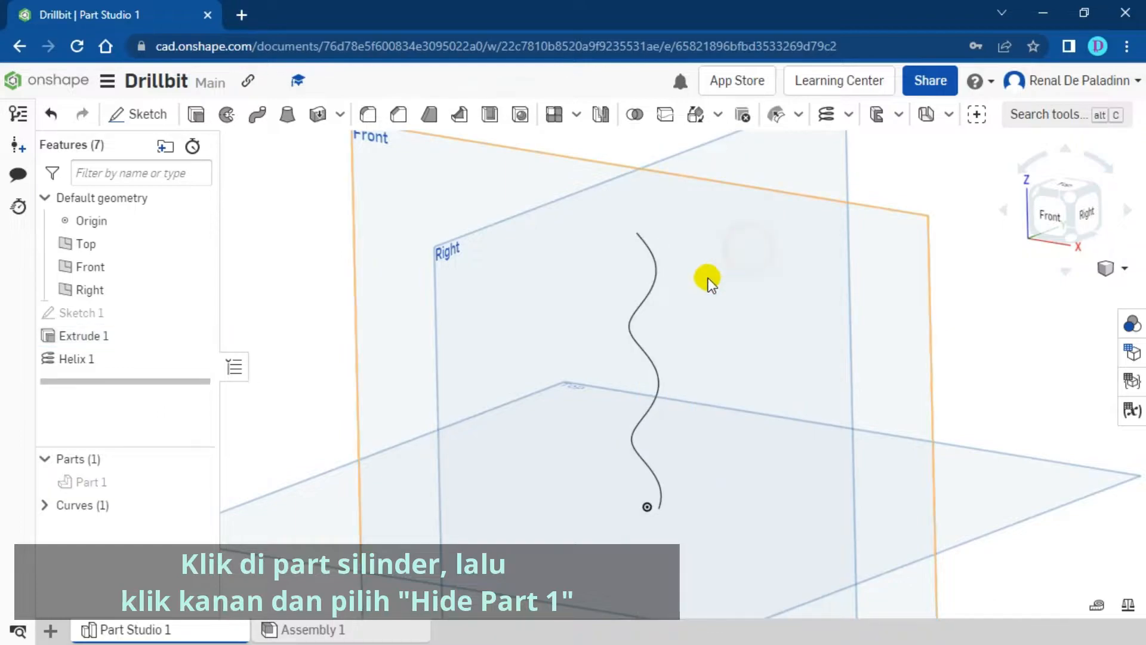
Hide the helix curve and set the view to isometric.
left_click(654, 286)
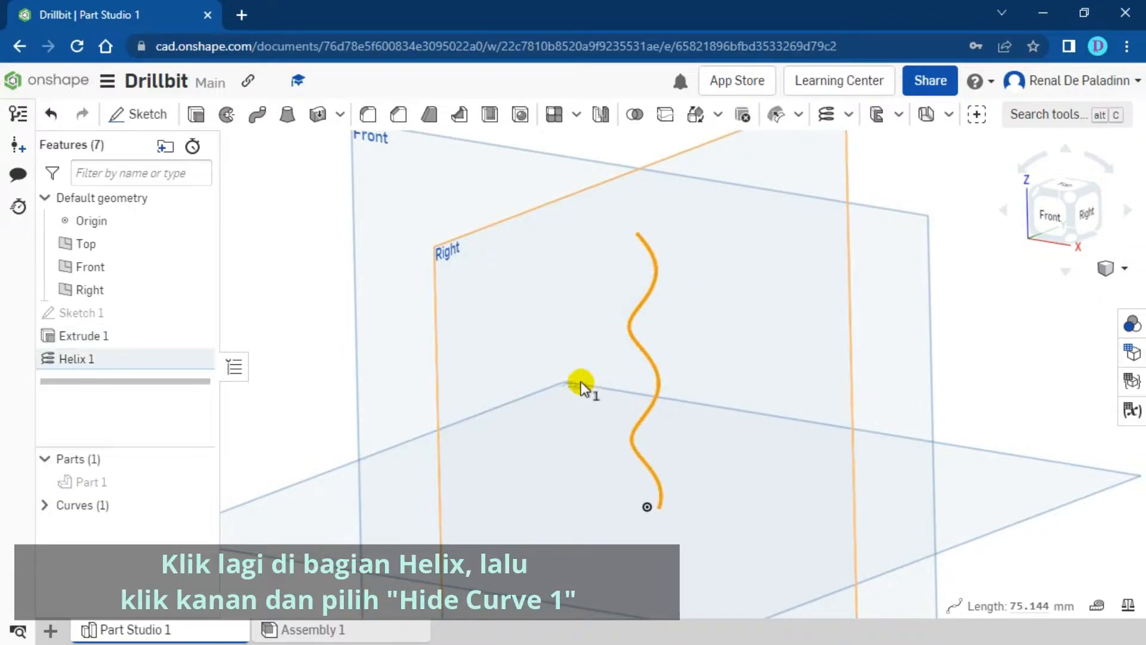
right_click(648, 293)
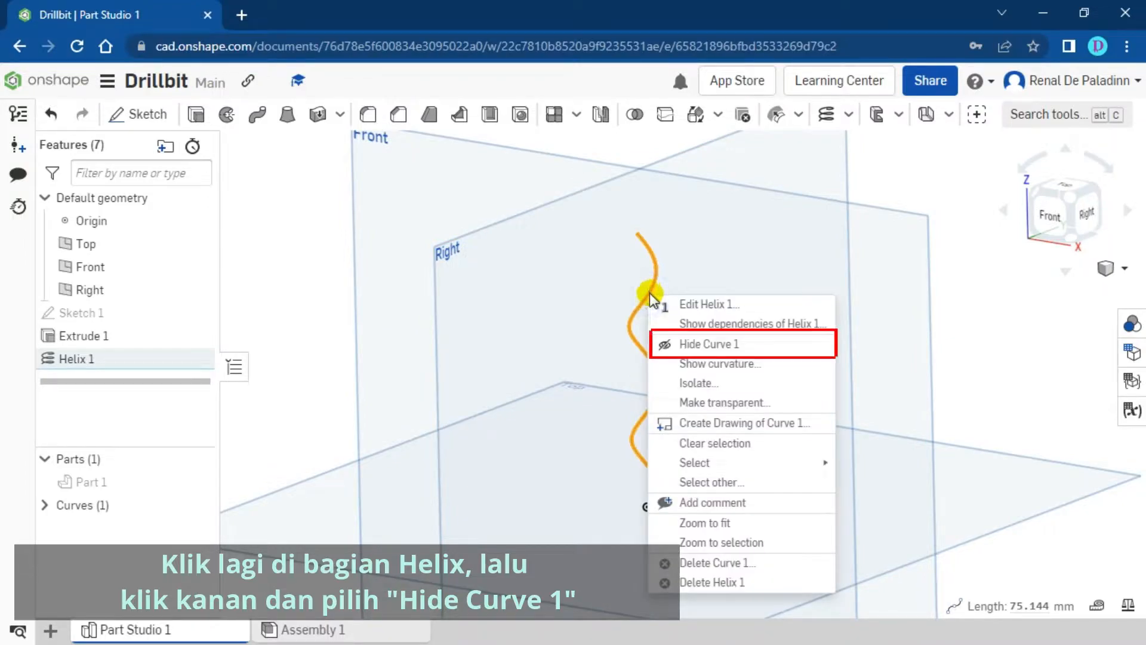
left_click(720, 350)
key("shift+7")
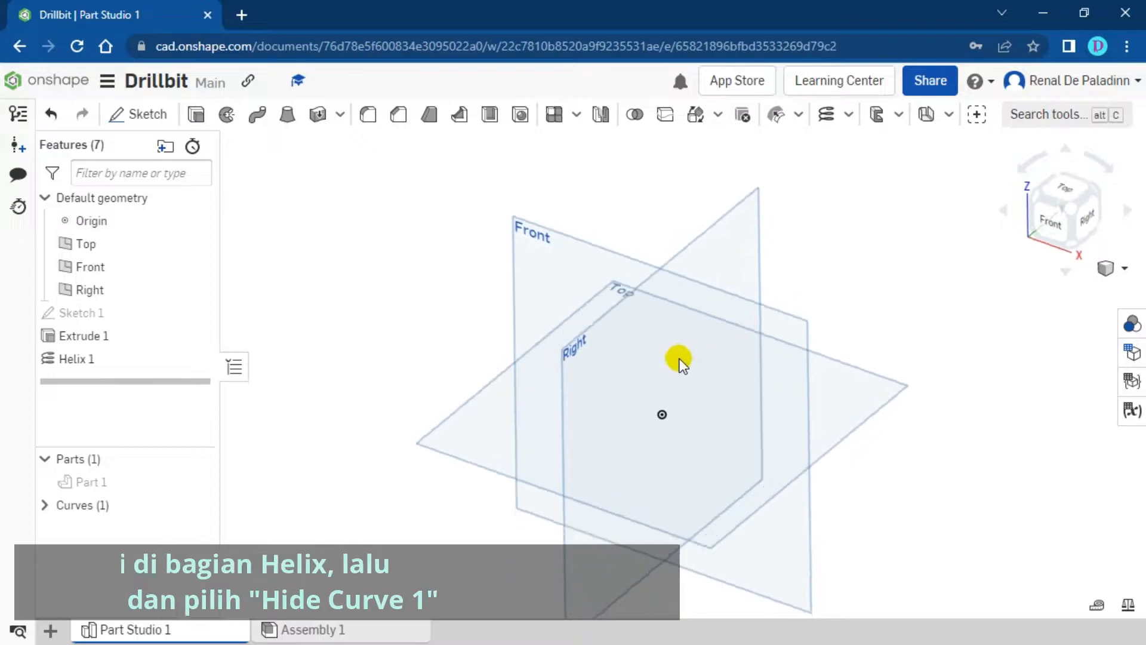
right_click(681, 363)
left_click(384, 299)
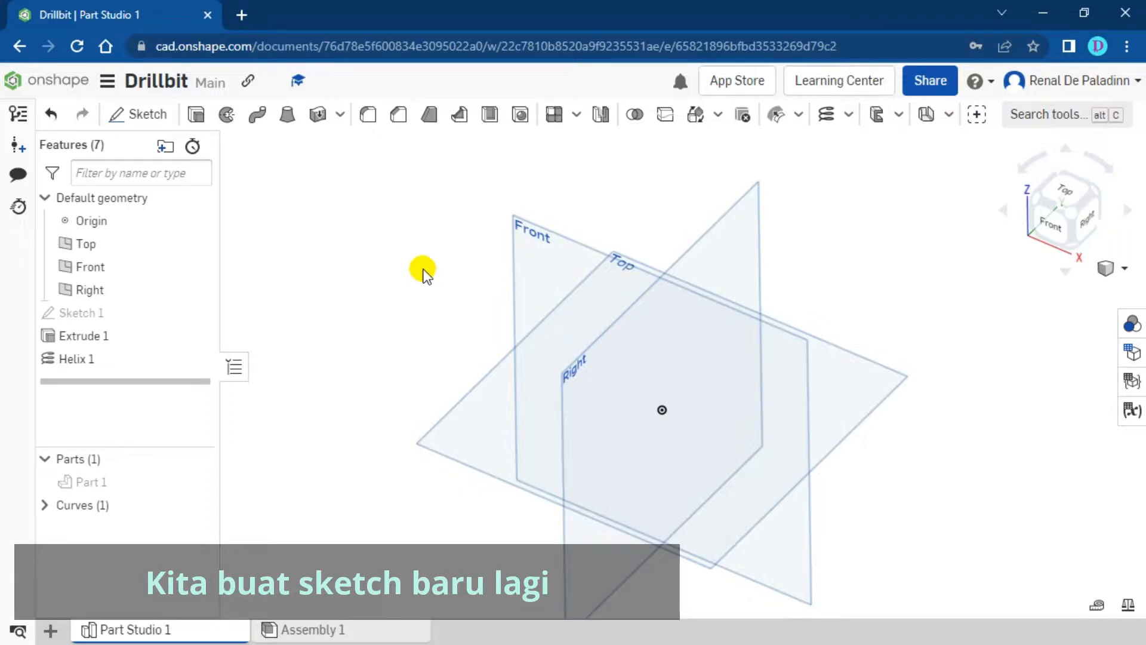
Start a new sketch on the Top plane and view it normal to the sketch plane.
left_click(149, 115)
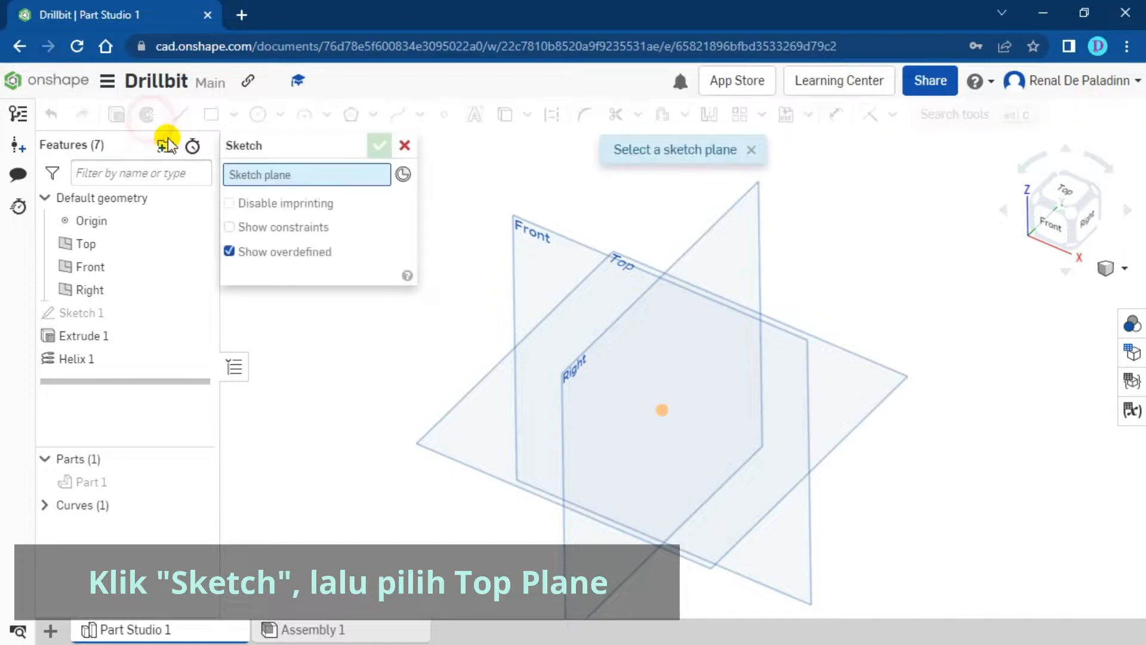
left_click(479, 393)
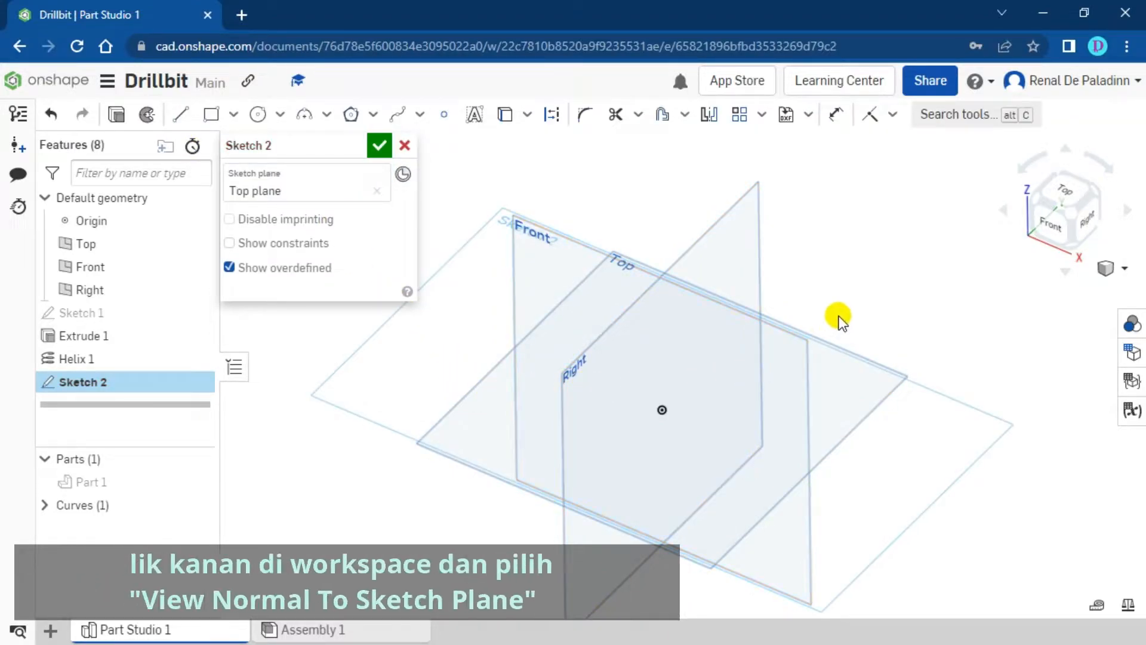
right_click(833, 234)
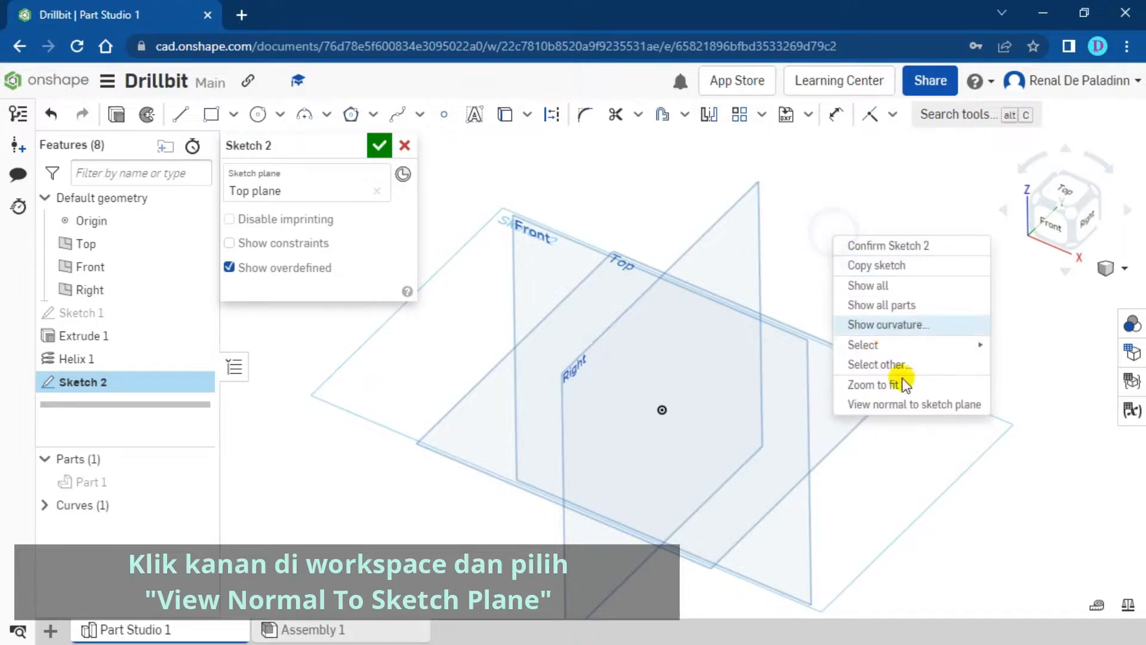
left_click(954, 405)
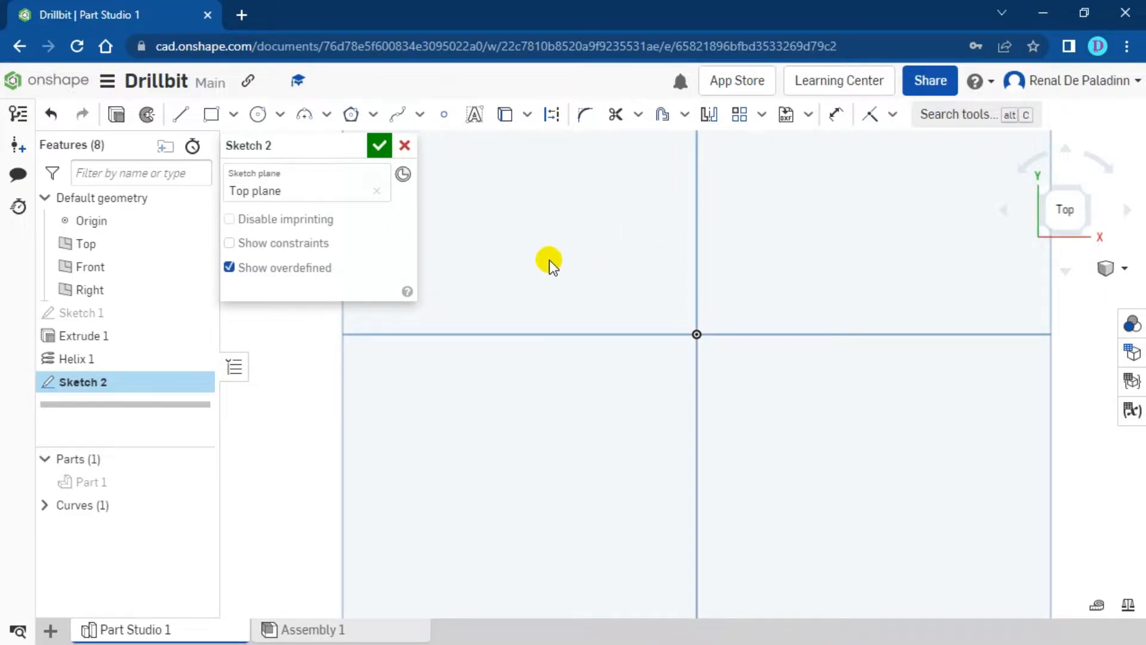
Sketch a center point circle about 18 mm in diameter centred on the origin.
left_click(278, 114)
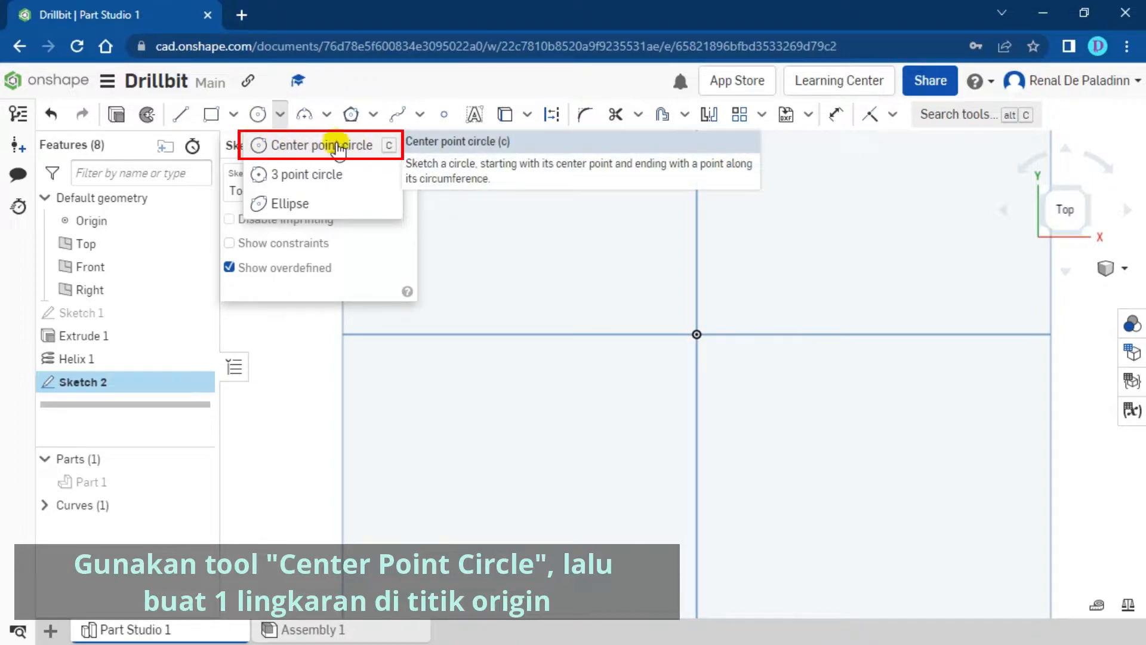
left_click(383, 146)
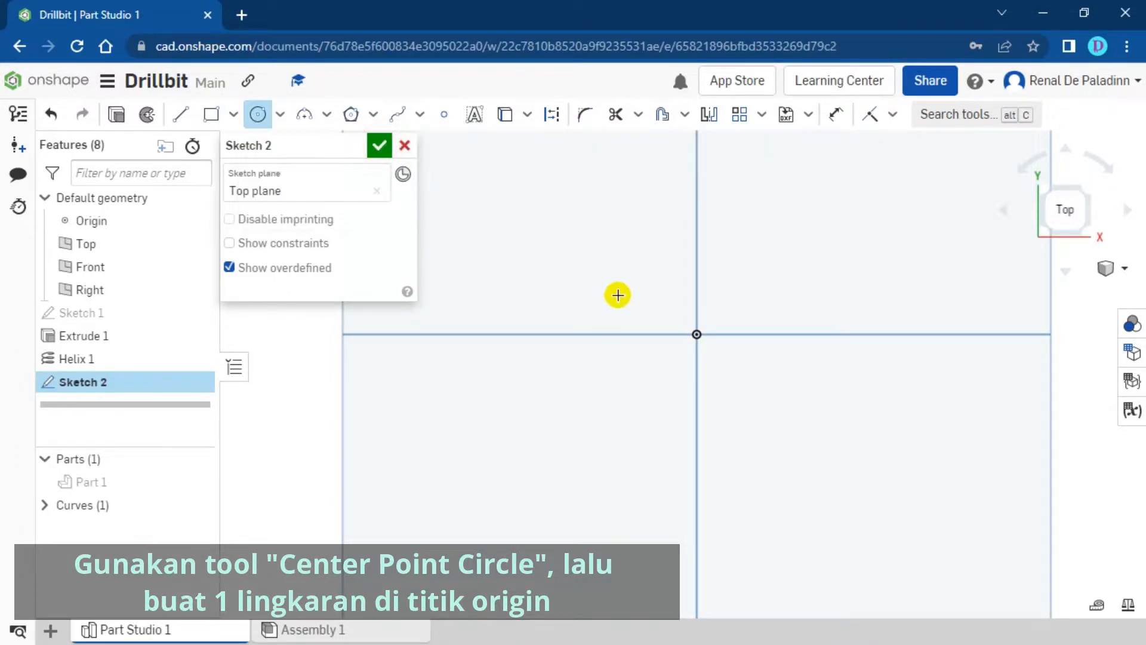
left_click(697, 334)
left_click(730, 358)
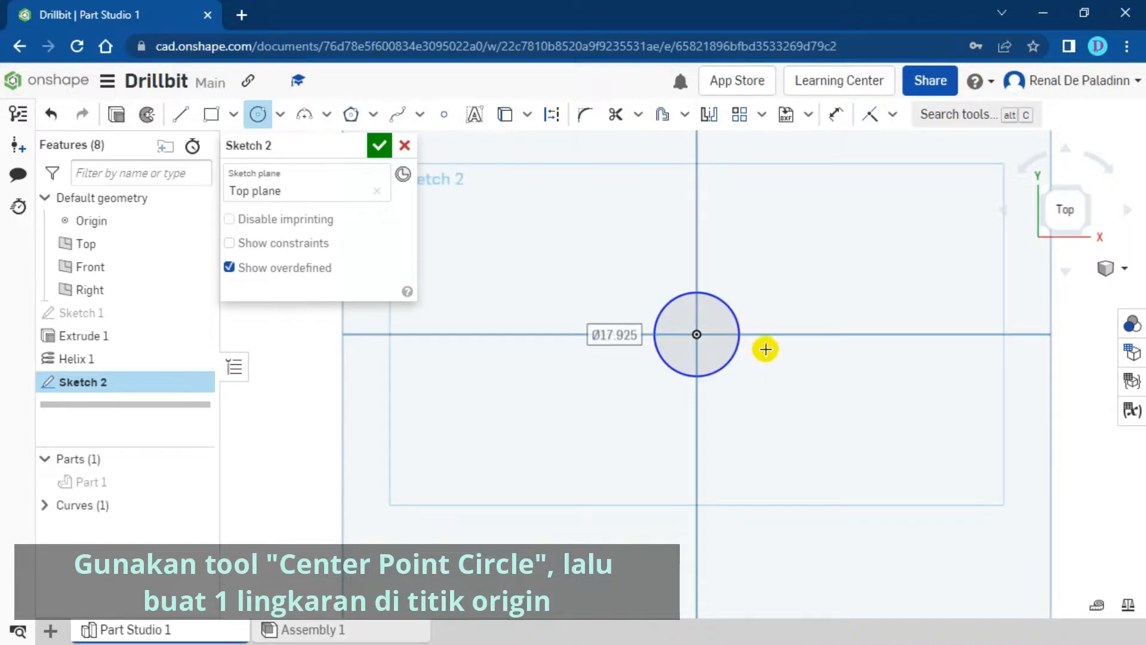
key("Escape")
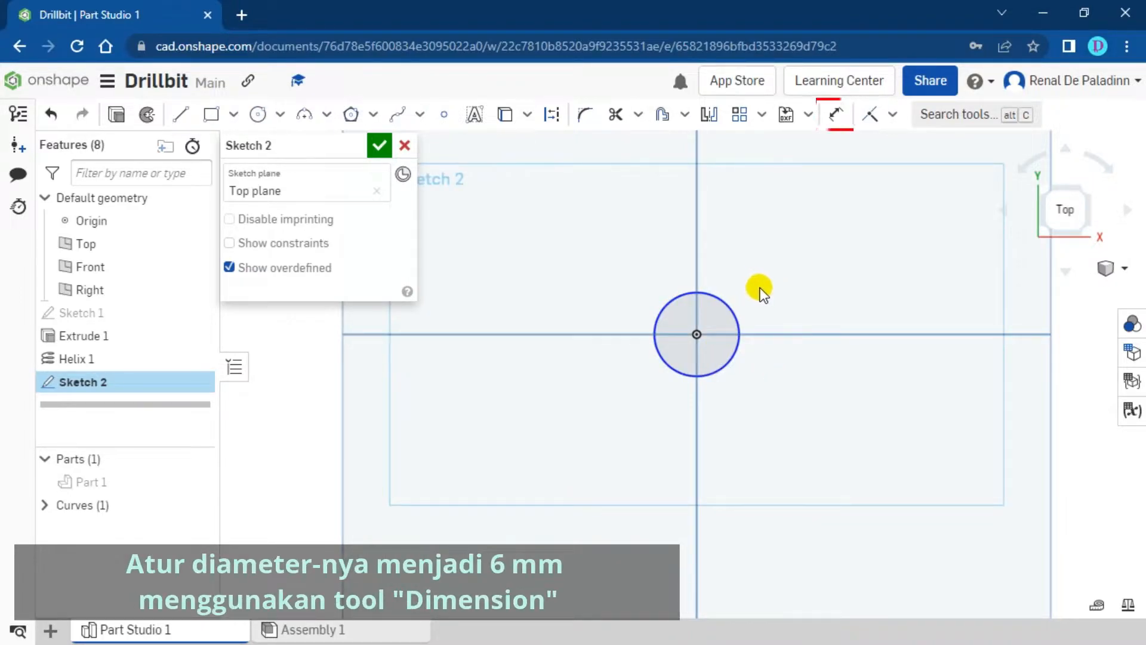
Dimension the origin circle's diameter to 6 mm.
left_click(835, 116)
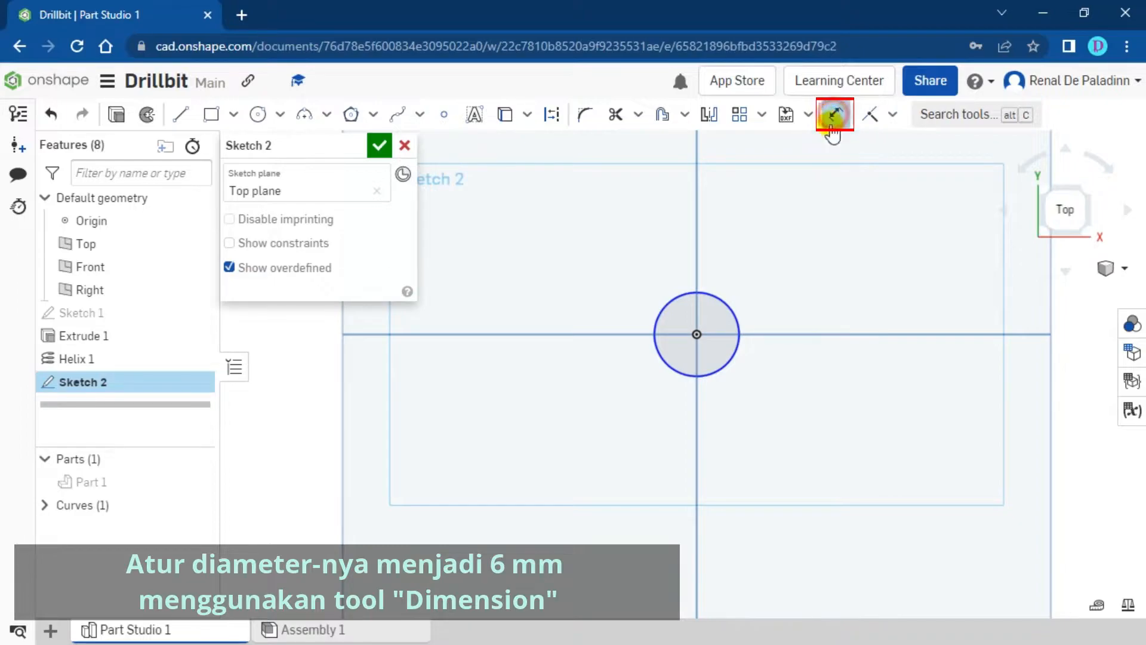
scroll(746, 319, "up", 5)
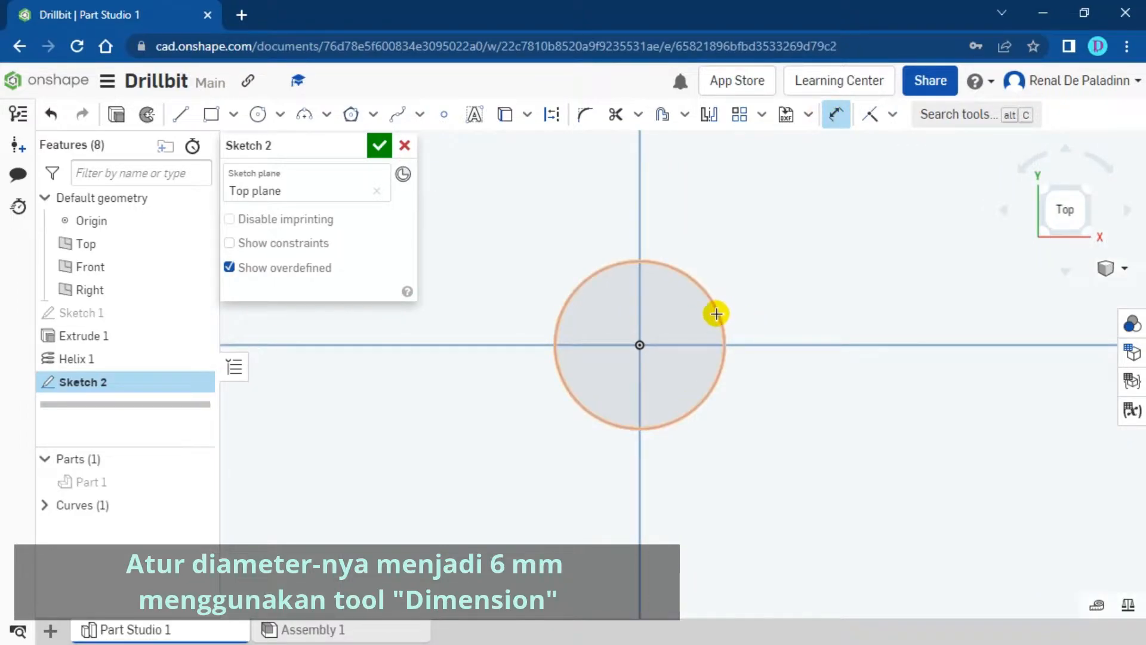
left_click(717, 314)
left_click(800, 241)
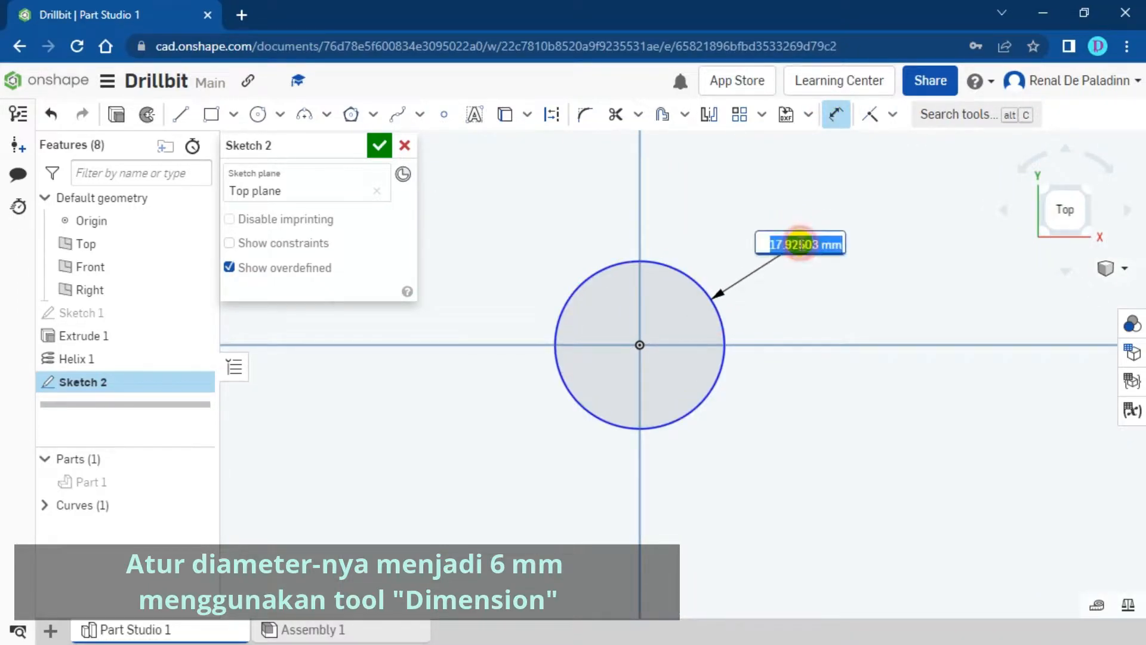
type("6")
key("Return")
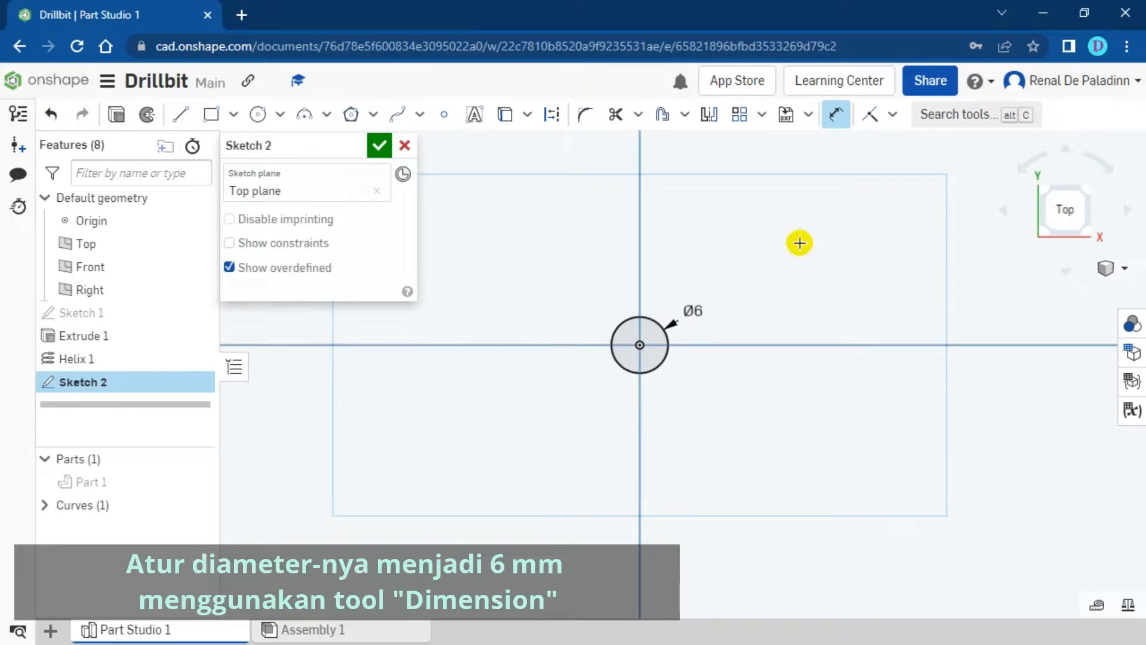
scroll(667, 311, "up", 5)
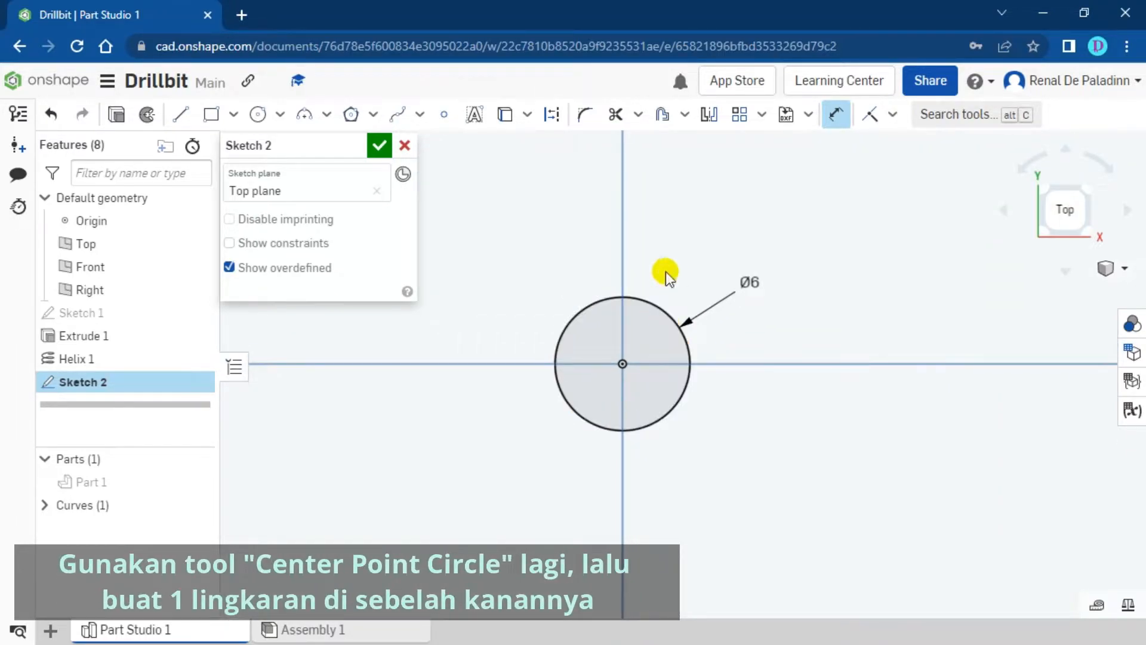
key("Escape")
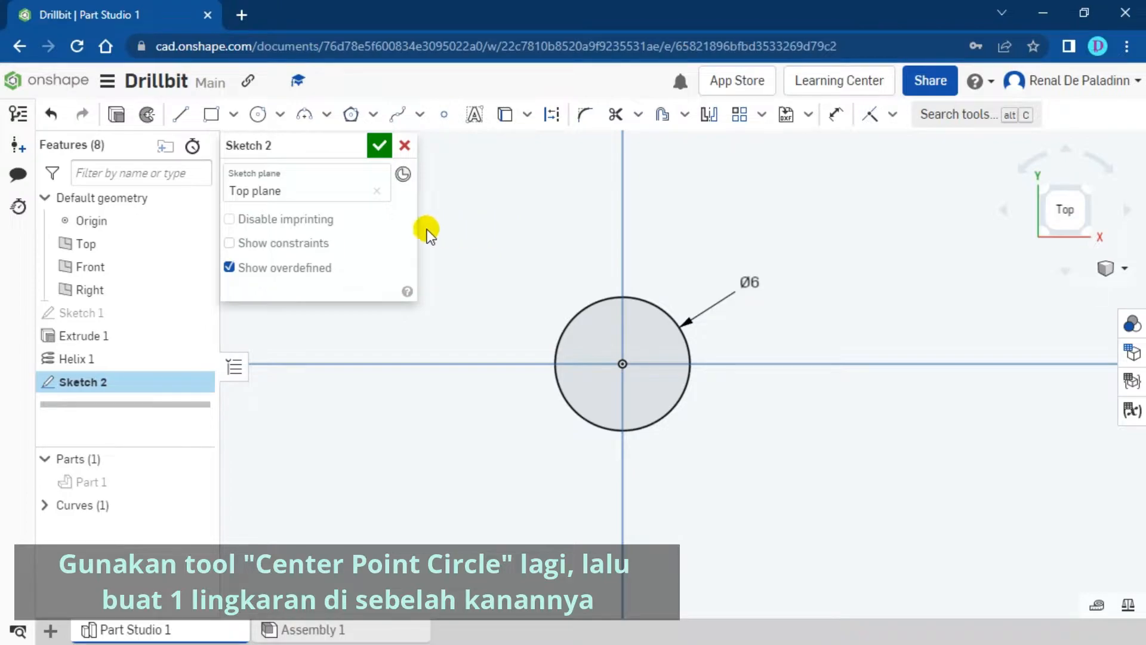
Sketch a second center point circle about 2.4 mm in diameter to the right of the 6 mm circle, its centre level with the origin.
left_click(280, 115)
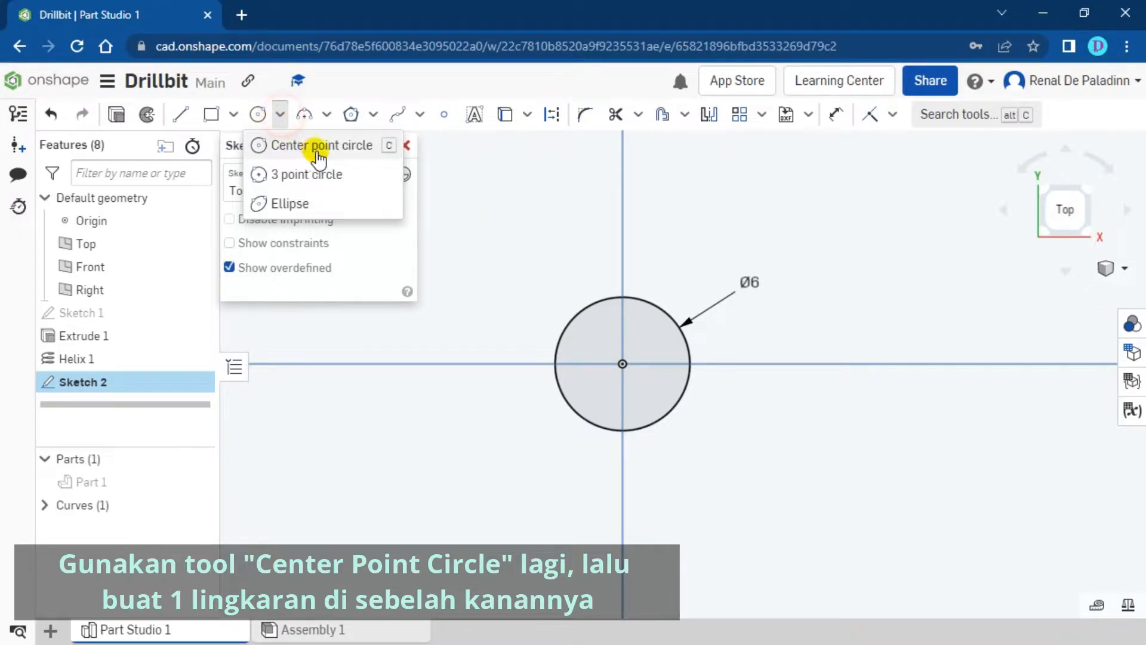
left_click(351, 146)
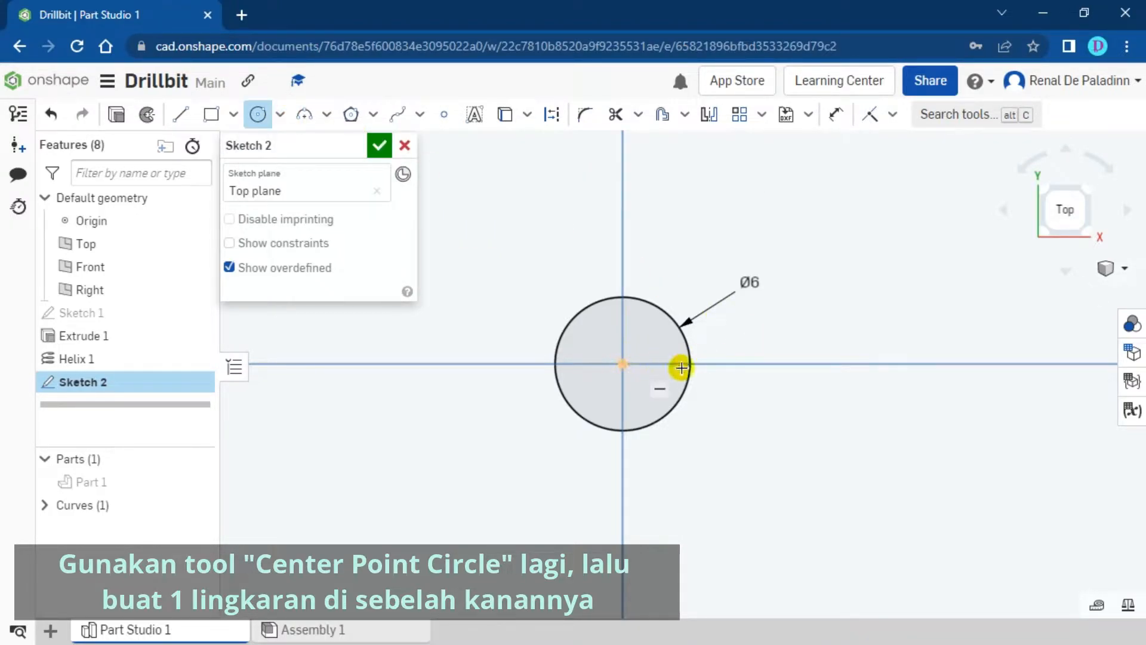
left_click(766, 364)
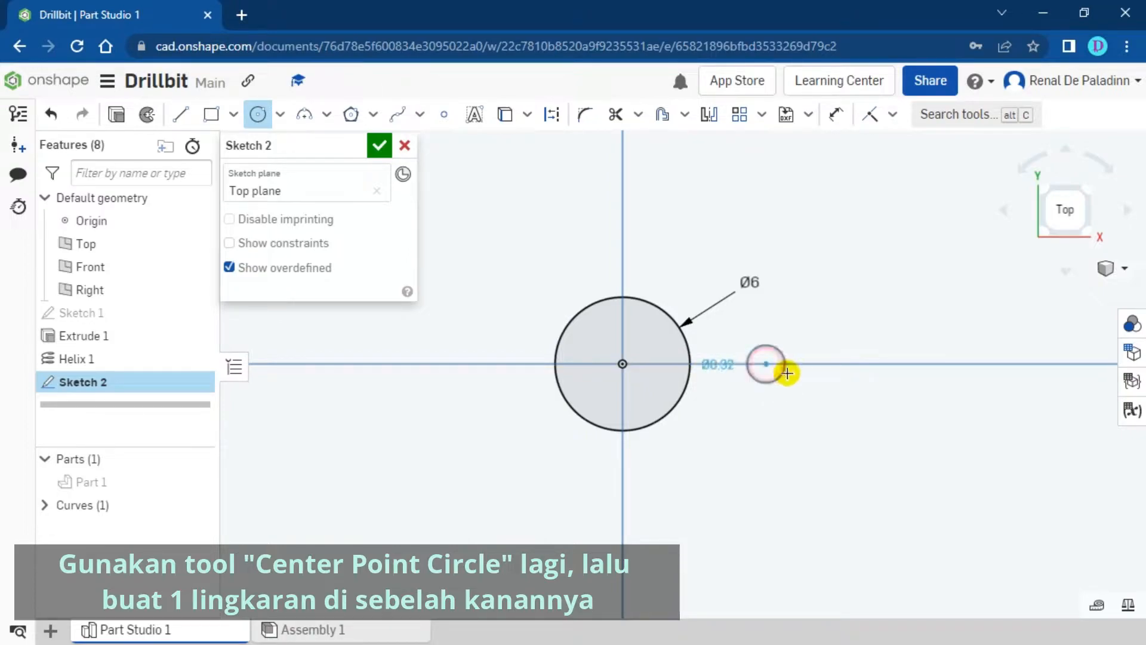
left_click(790, 376)
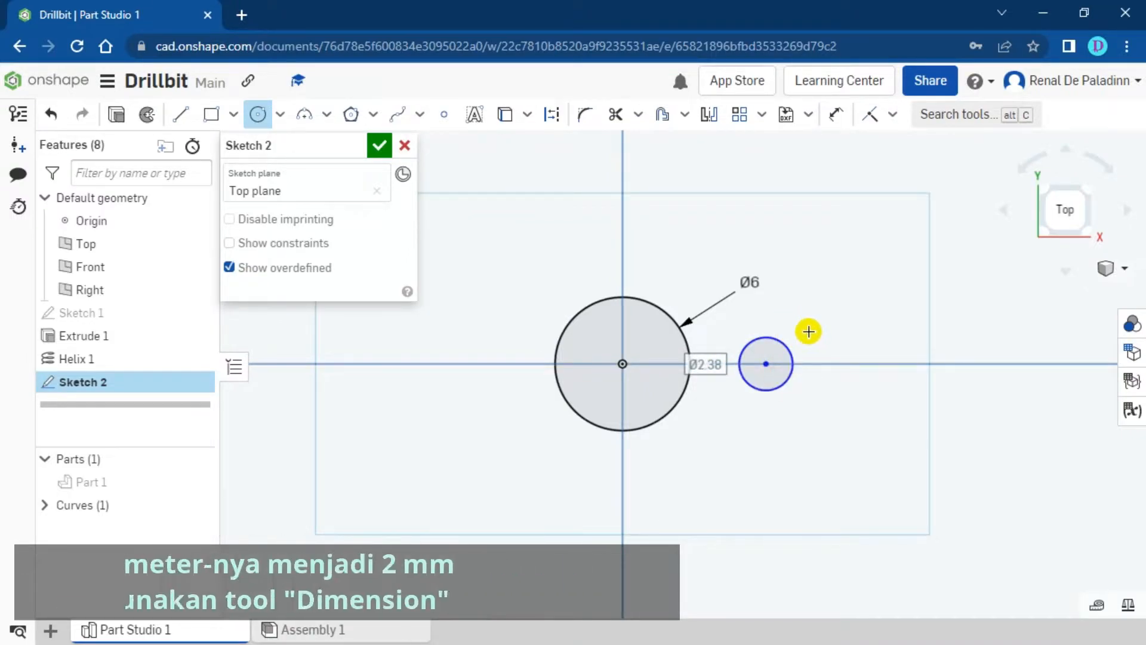
key("Escape")
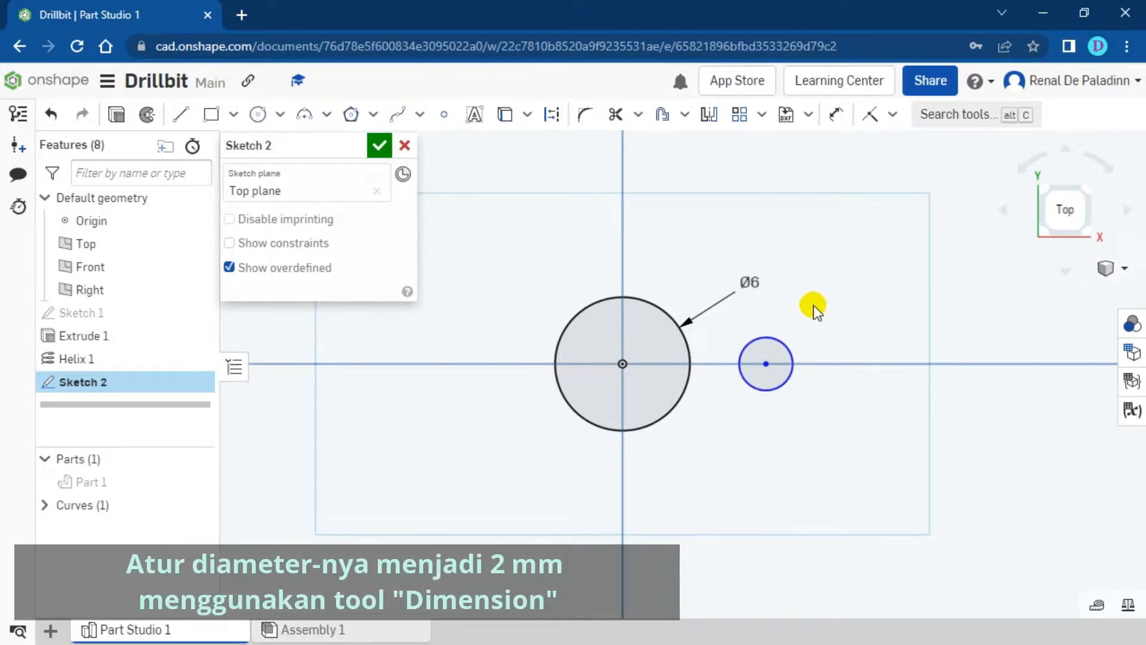
Dimension the small circle's diameter to 2 mm.
left_click(837, 121)
left_click(781, 338)
left_click(832, 276)
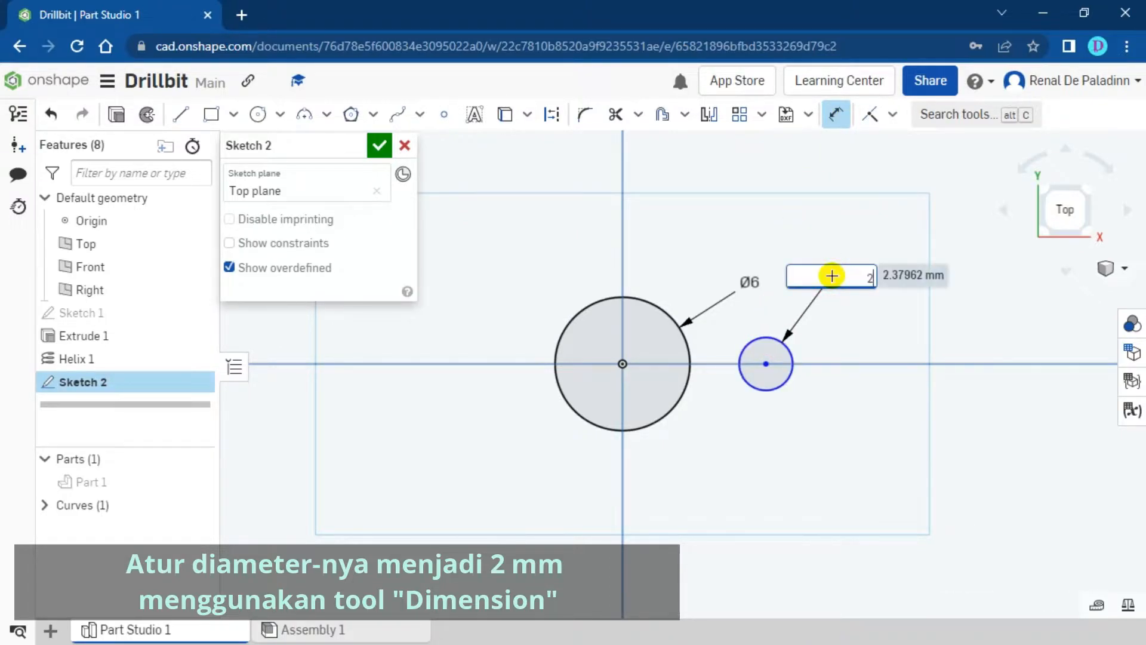
type("2")
key("Return")
key("Escape")
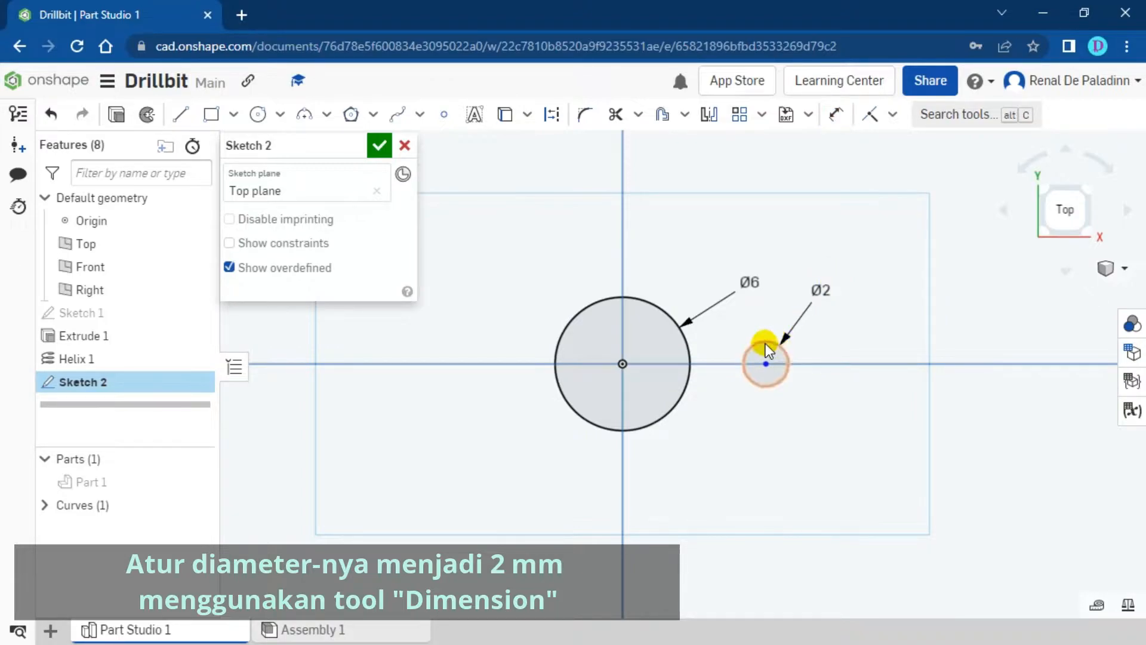
Reposition the 2 mm and 6 mm diameter dimension labels closer to their circles.
scroll(768, 343, "up", 3)
left_click_drag(863, 253, 842, 264)
left_click_drag(740, 239, 714, 235)
left_click(559, 373)
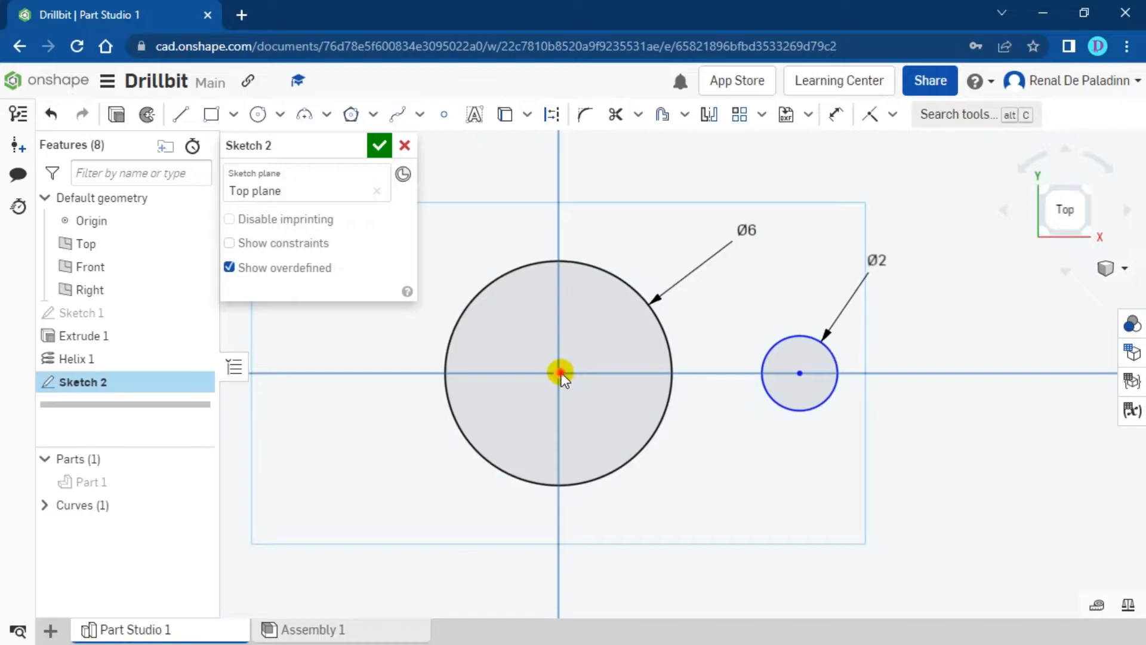
key("d")
left_click(799, 374)
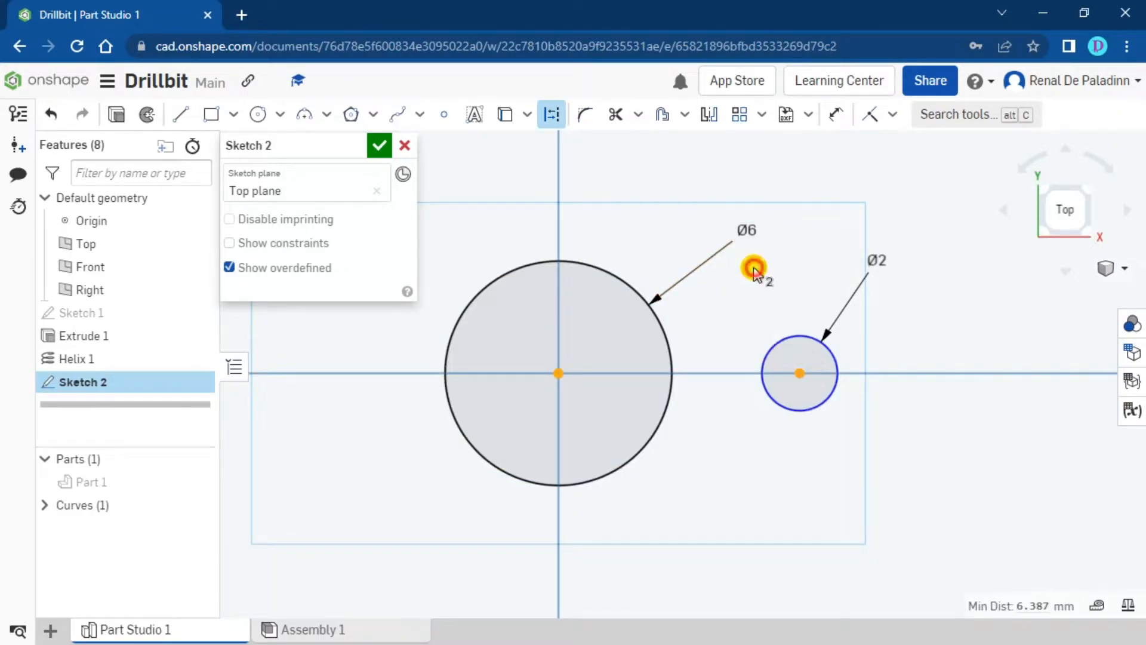
key("Escape")
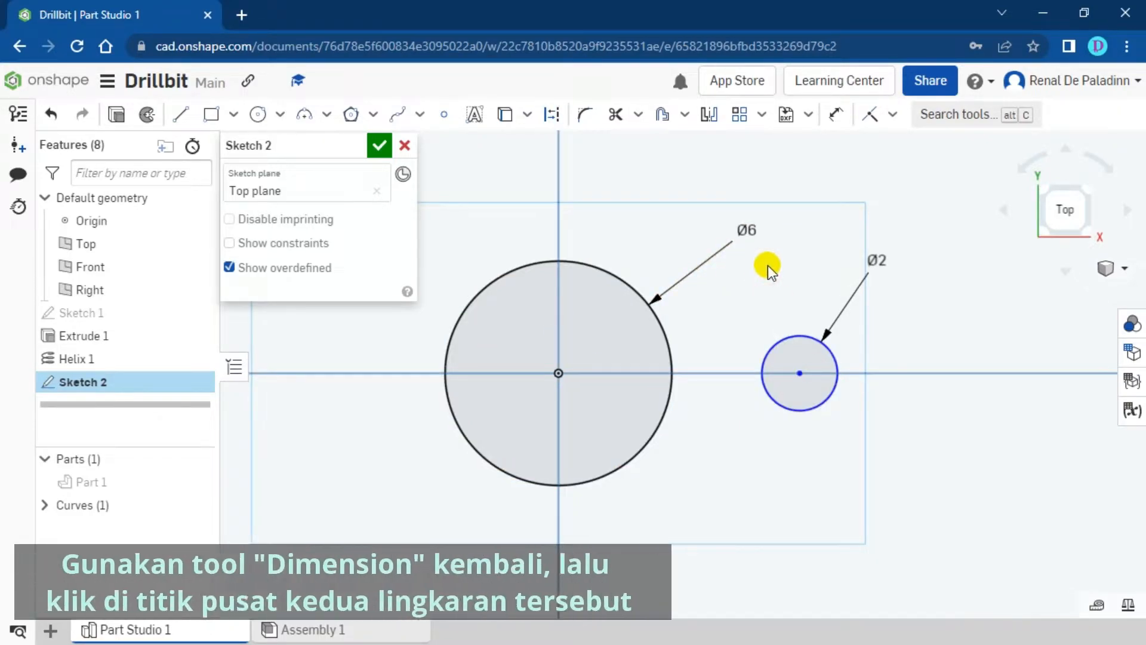
Dimension the horizontal distance between the centres of the 6 mm and 2 mm circles to 2.5 mm.
left_click(836, 117)
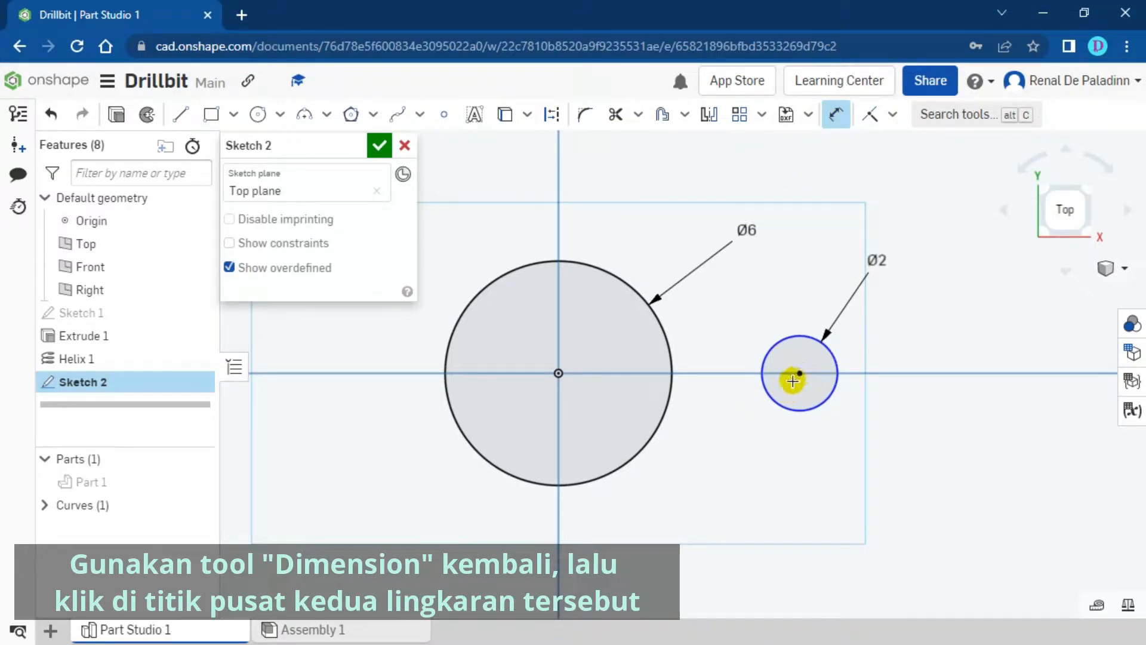
left_click(798, 372)
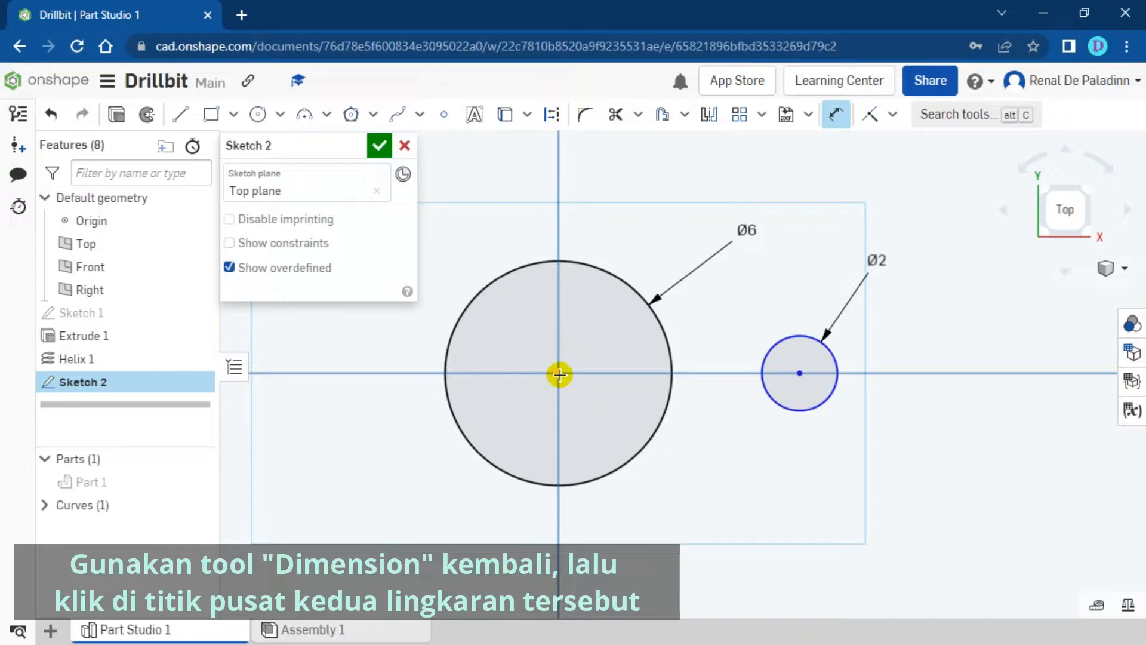
left_click(562, 374)
left_click(670, 174)
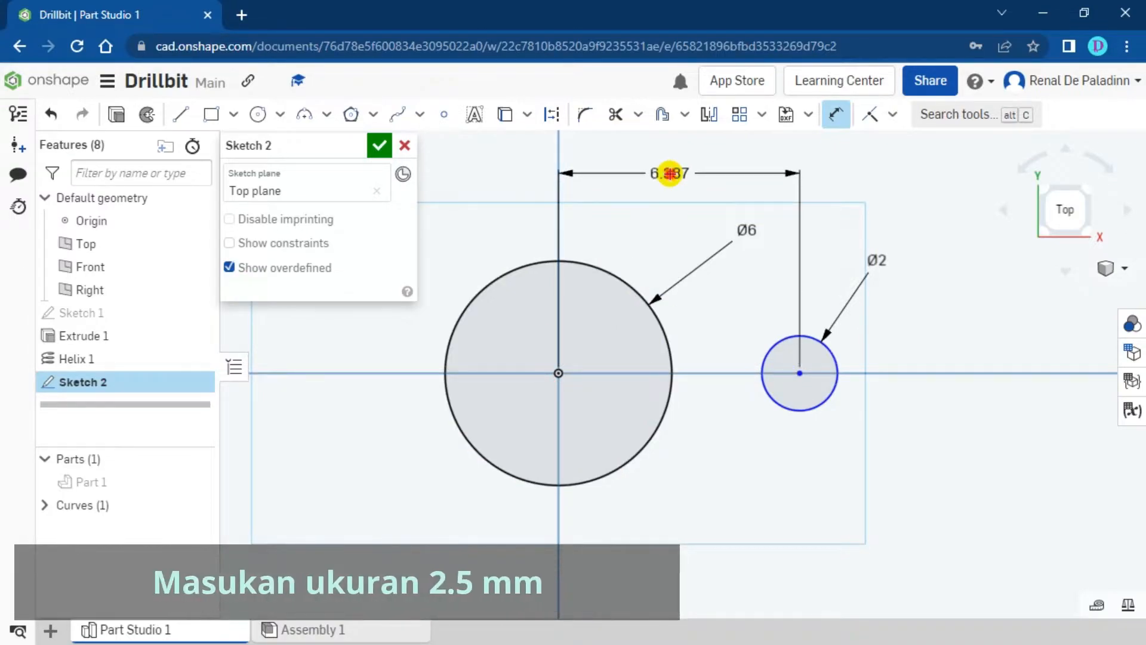
type("2.5")
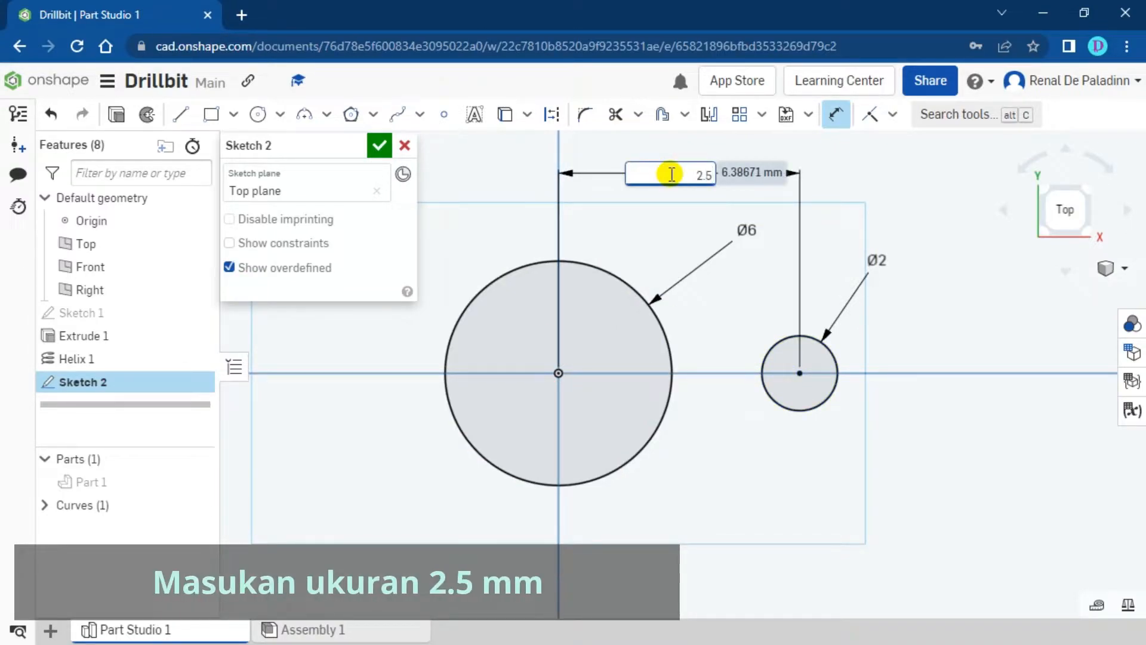
key("Return")
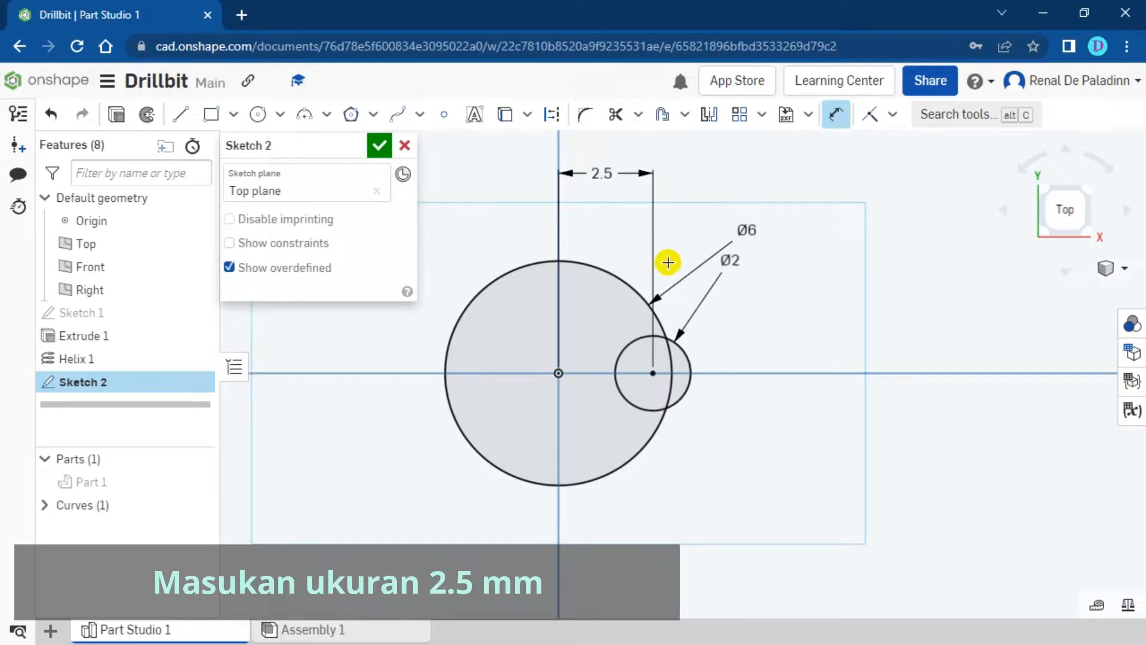
Sketch a slanted line about 5 mm long from the upper arc of the 6 mm circle, just right of centre, down past the small circle's left side.
scroll(625, 255, "up", 2)
middle_click_drag(625, 256, 693, 236)
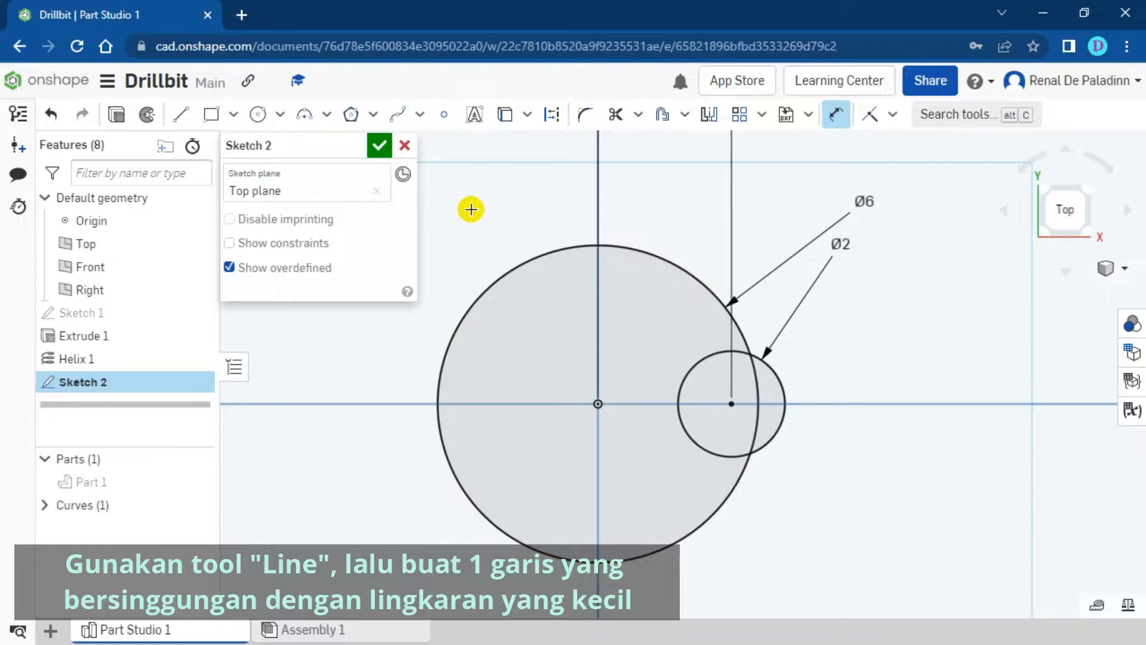
left_click(186, 117)
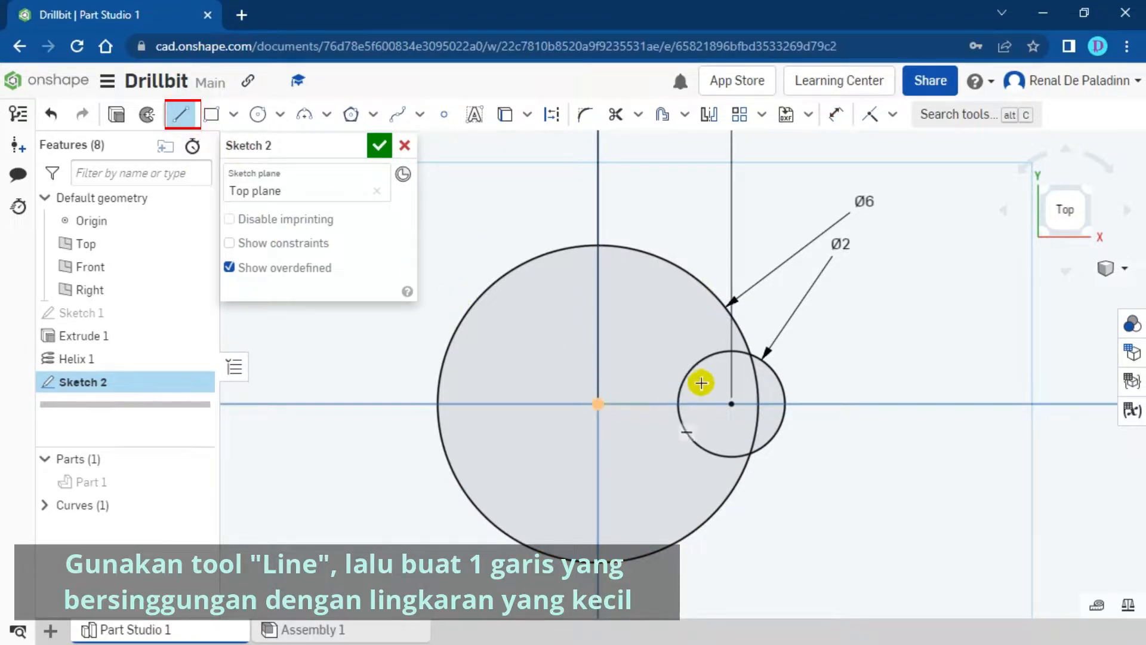
left_click(627, 245)
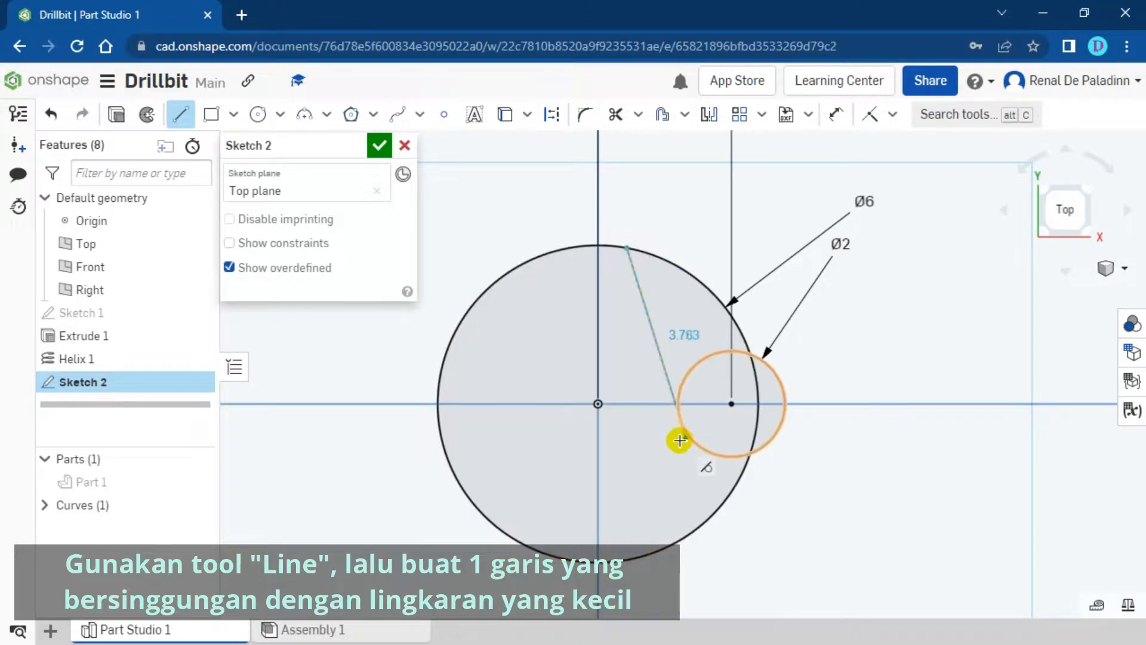
left_click(707, 498)
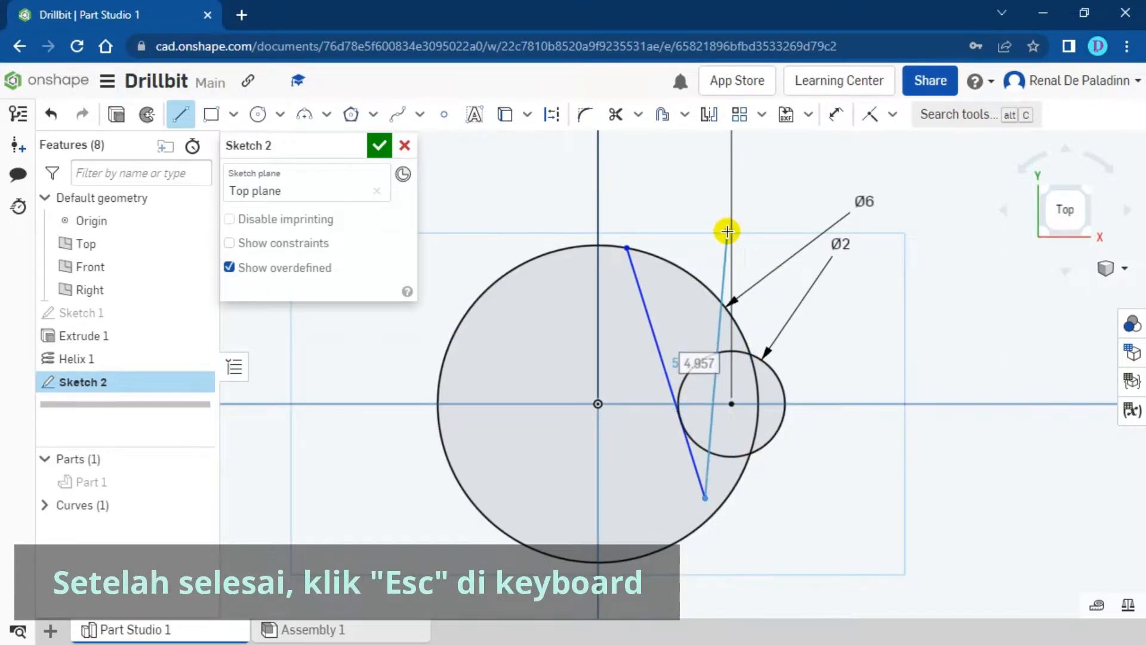
key("Escape")
Apply a Tangent constraint between the slanted line and the 2 mm circle.
left_click(892, 115)
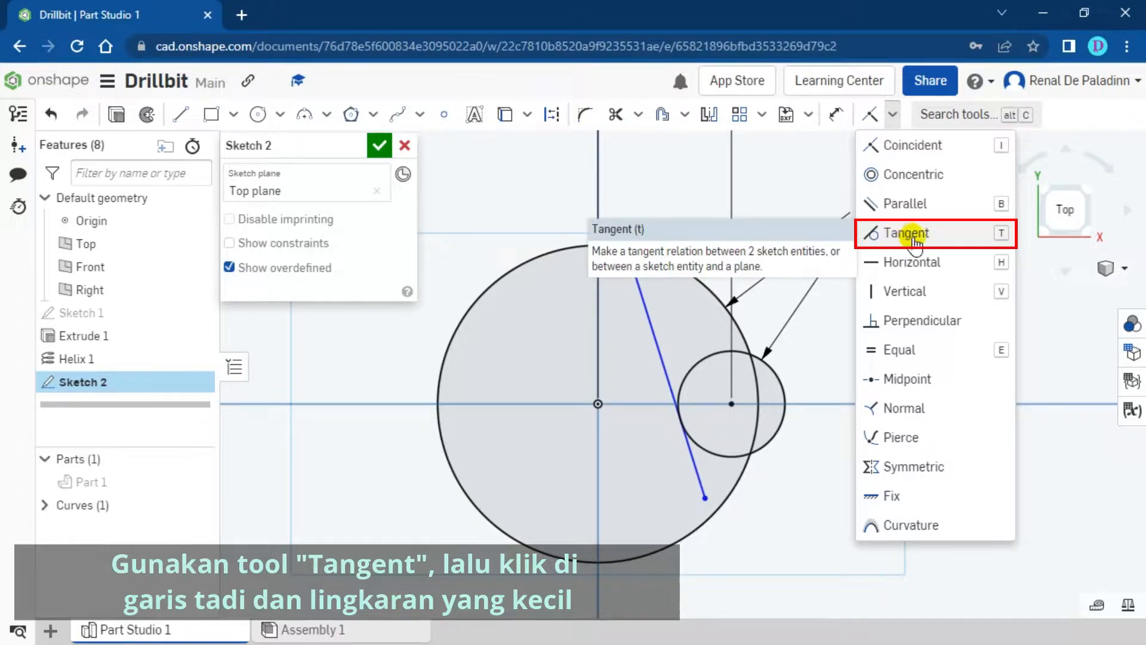
left_click(952, 239)
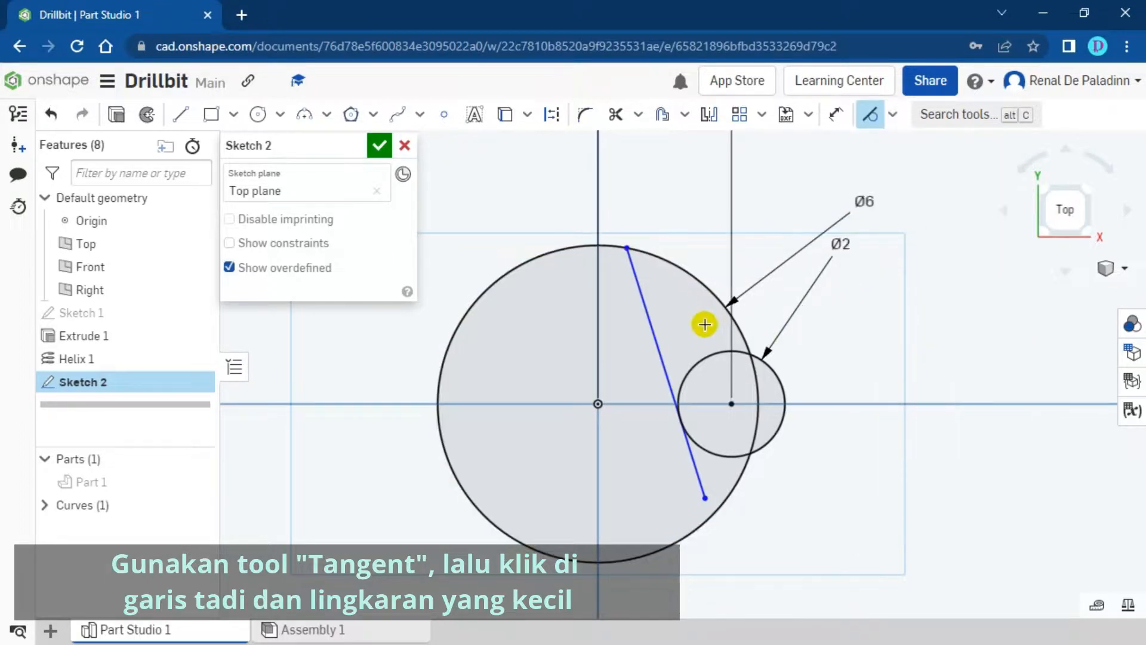
left_click(655, 329)
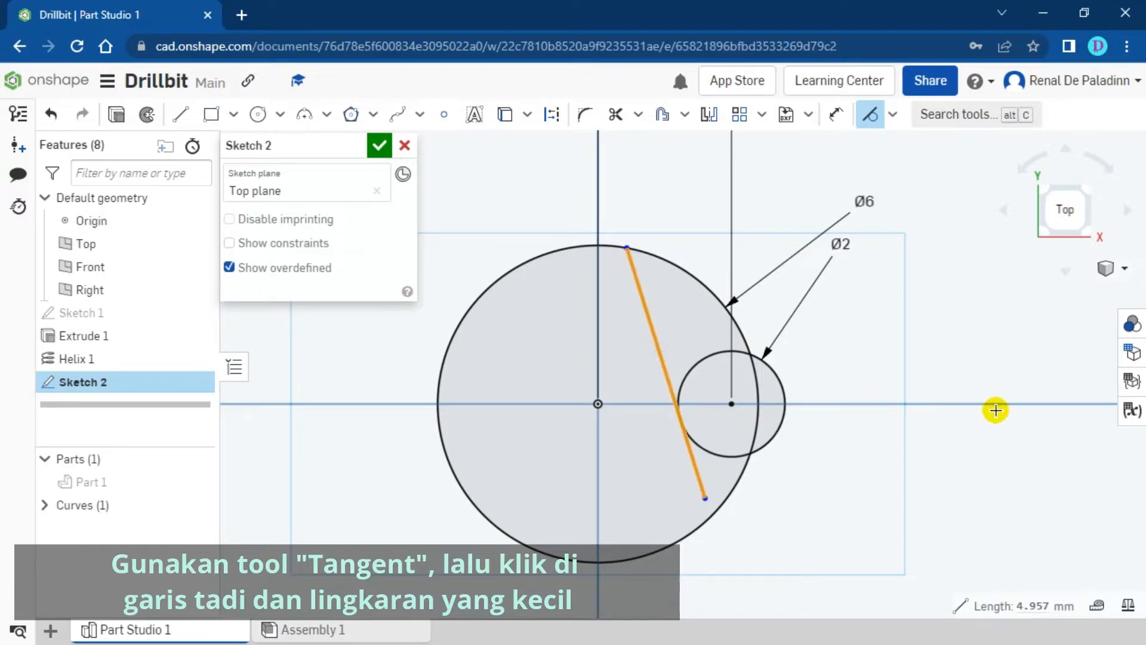
left_click(697, 370)
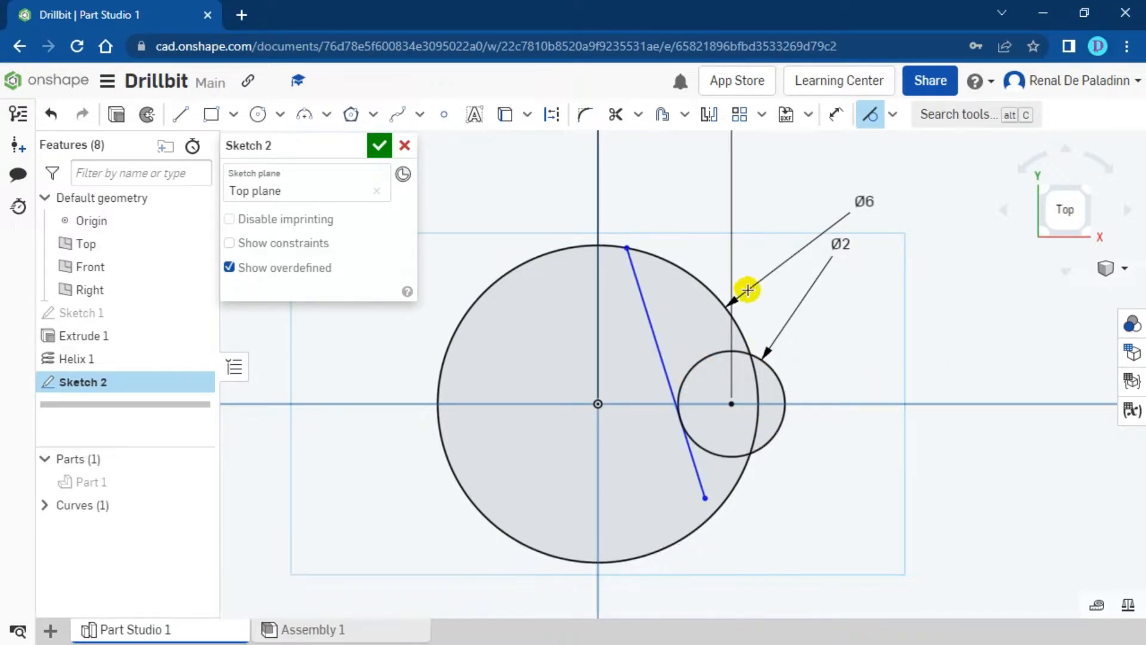
left_click(682, 338)
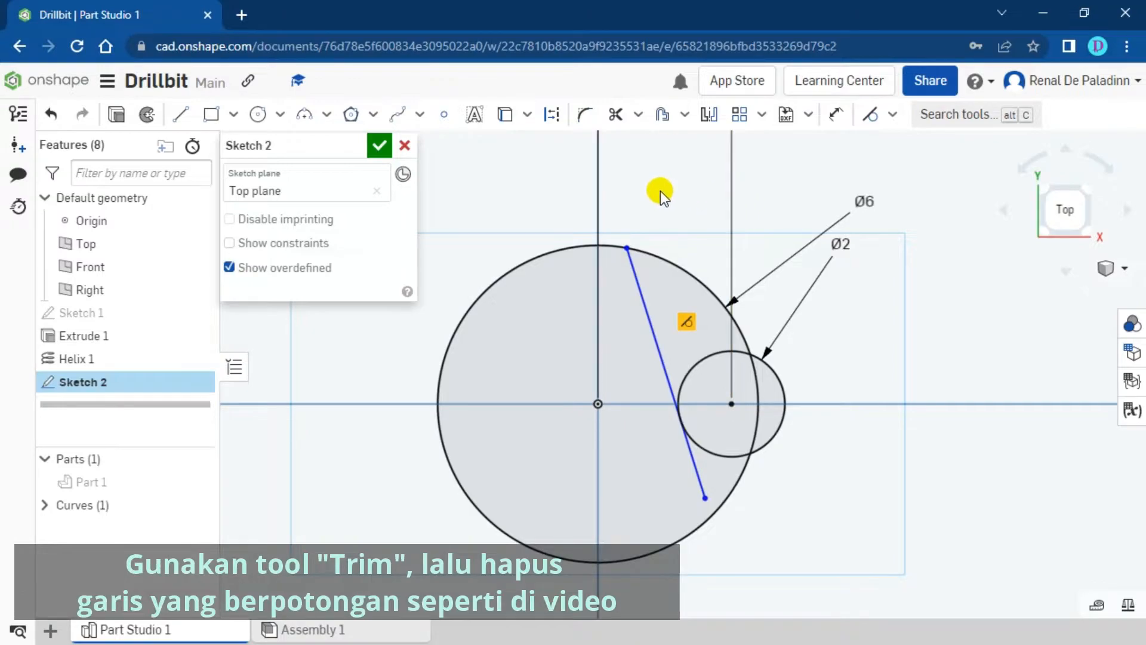
Trim the large circle's outer arc, the line's lower overhang and the overlapping inner arcs to leave one closed flute profile.
left_click(616, 115)
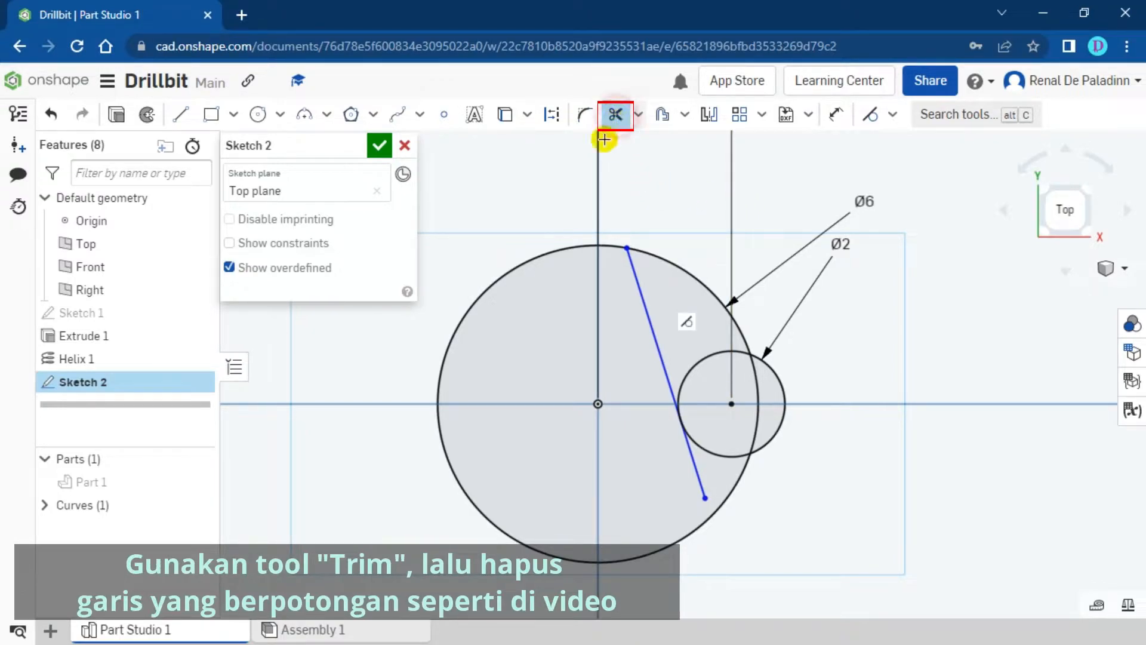
left_click(557, 253)
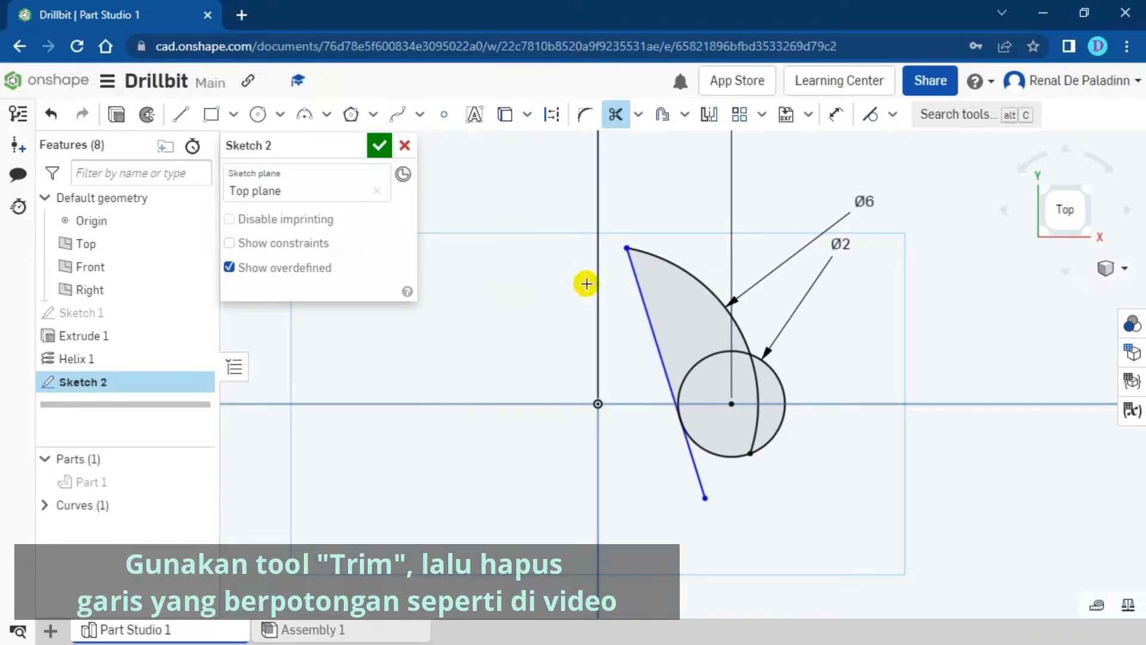
left_click(696, 469)
left_click(757, 402)
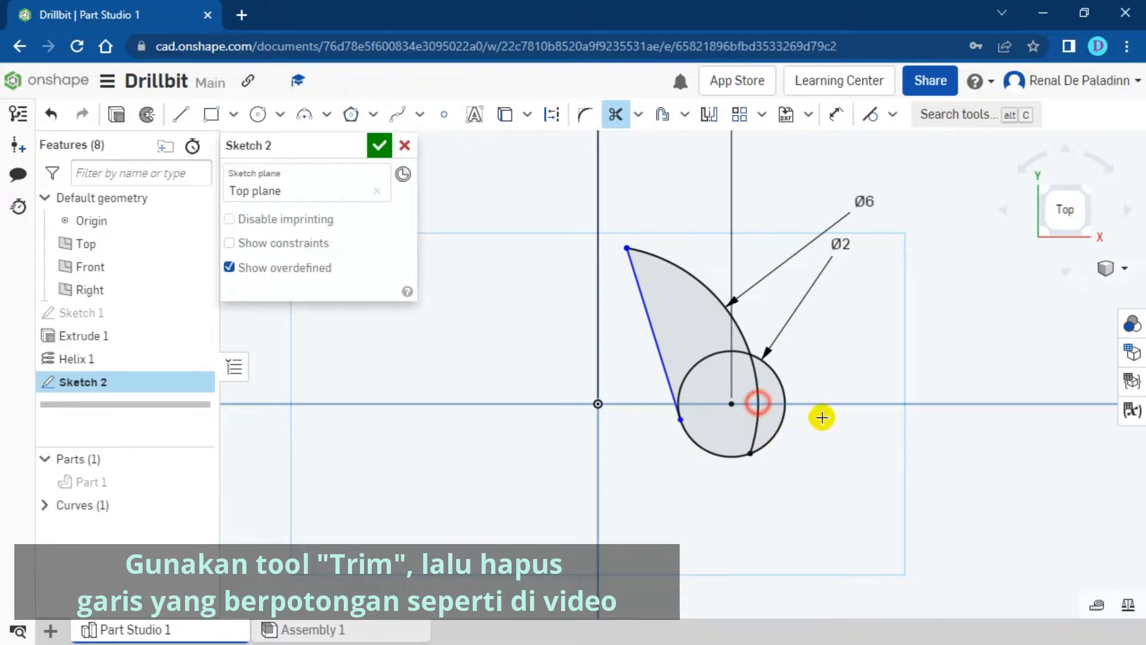
left_click(693, 363)
scroll(724, 238, "down", 2)
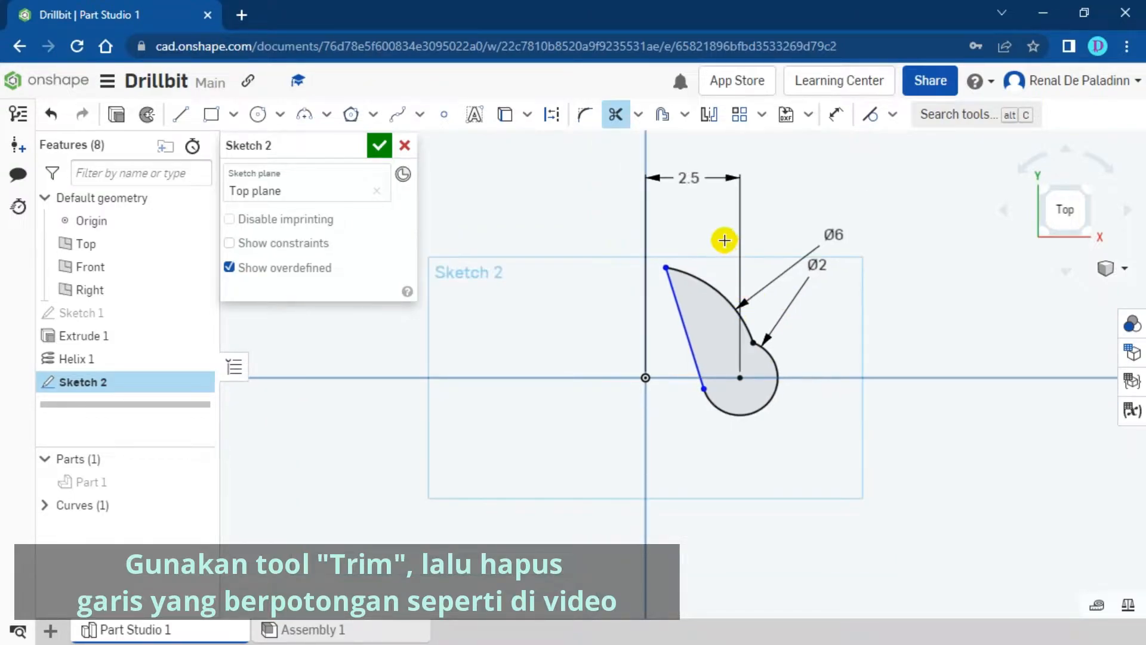
Dimension the horizontal distance from the origin to the profile's upper endpoint to 0.5 mm and place its label beside the extension line.
scroll(713, 282, "up", 2)
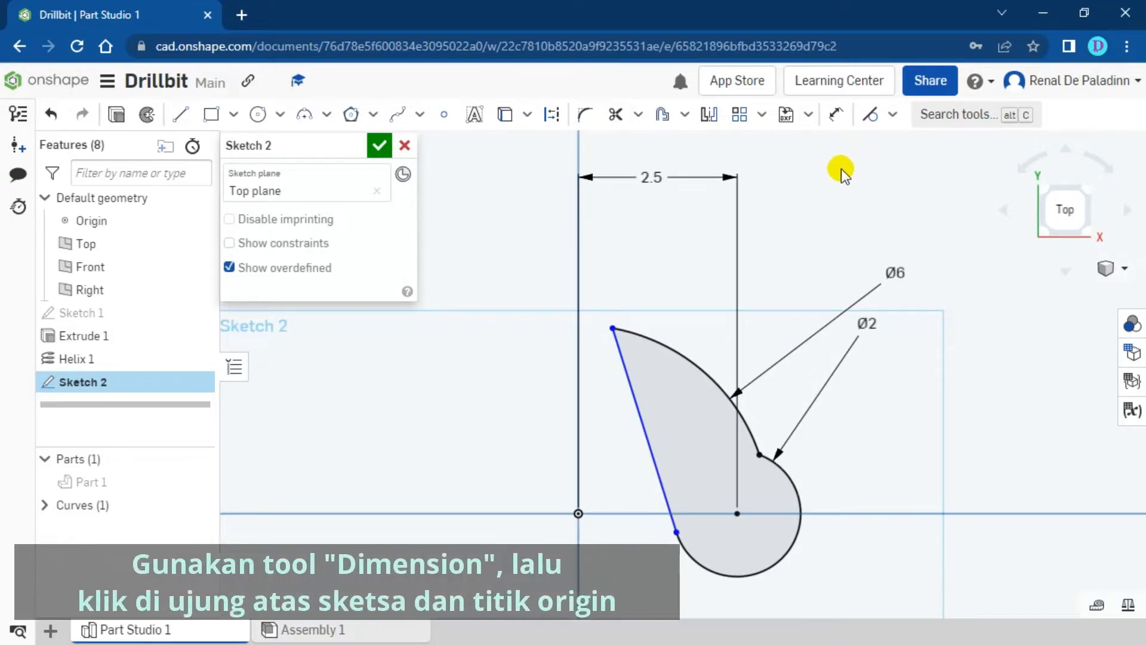
left_click(836, 116)
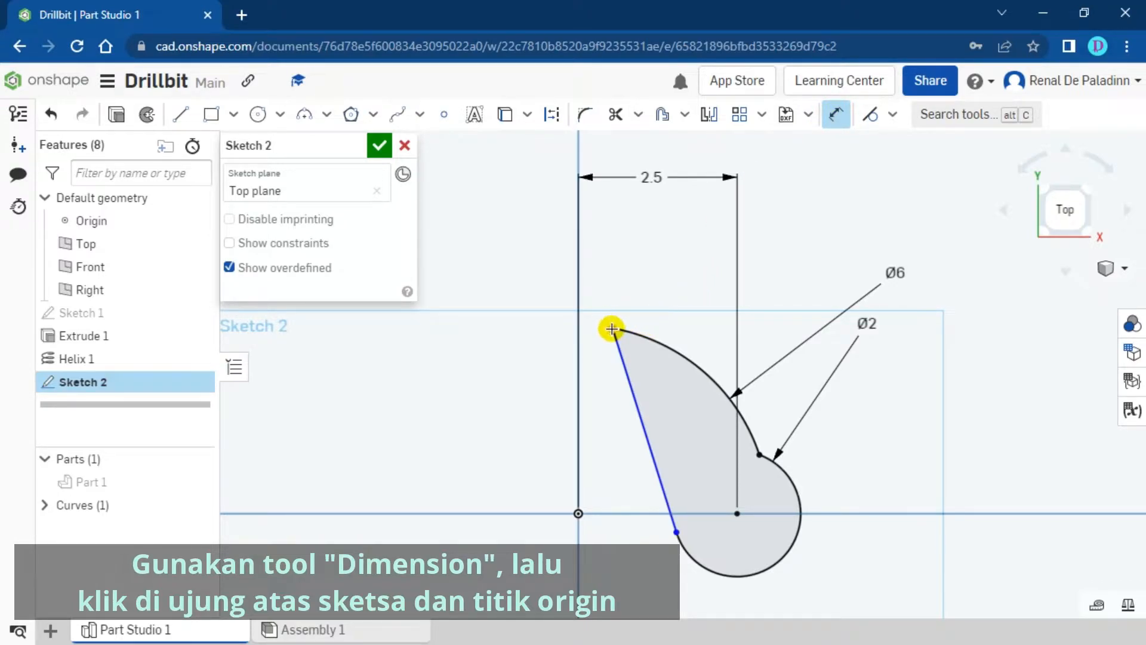
scroll(613, 329, "up", 3)
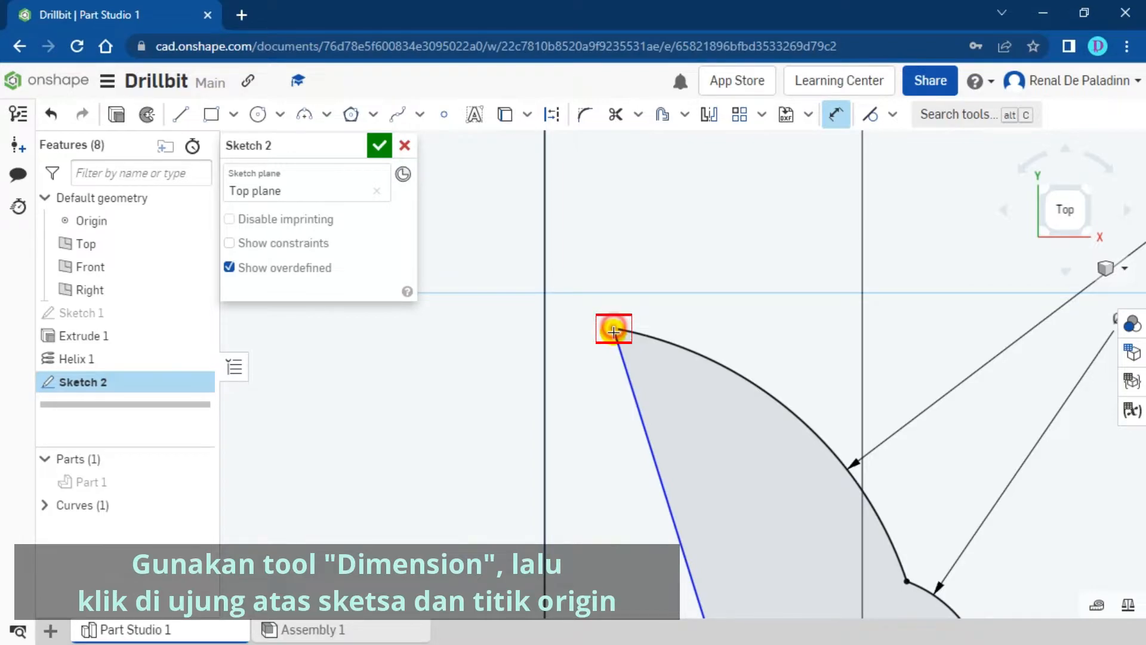
scroll(599, 433, "down", 3)
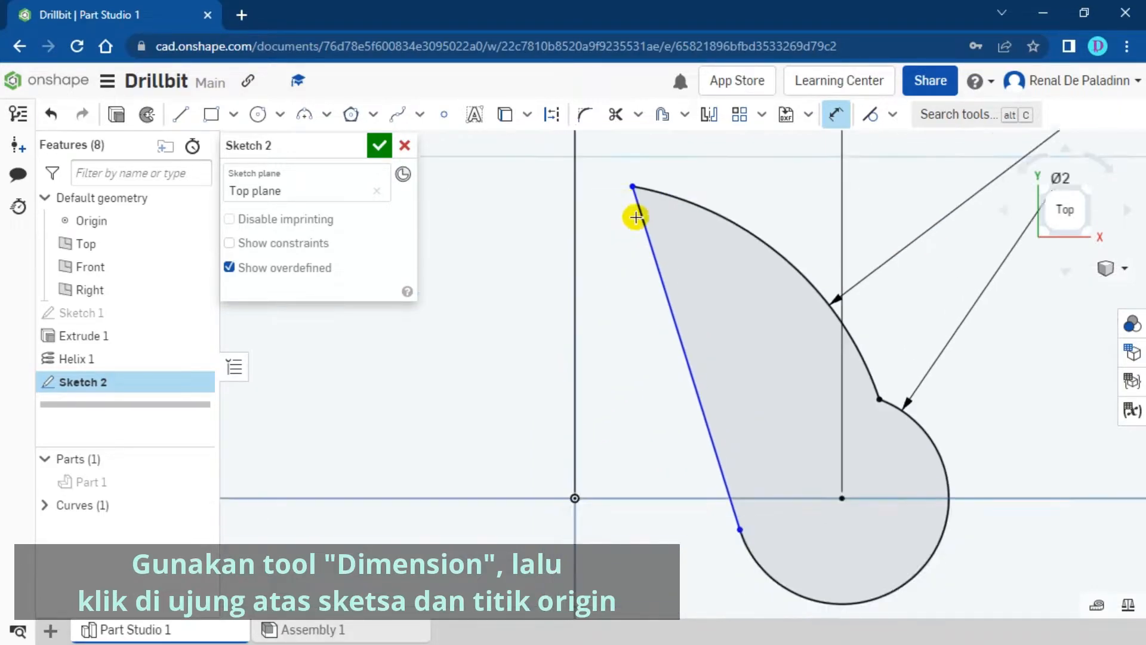
scroll(583, 449, "up", 3)
left_click(590, 436)
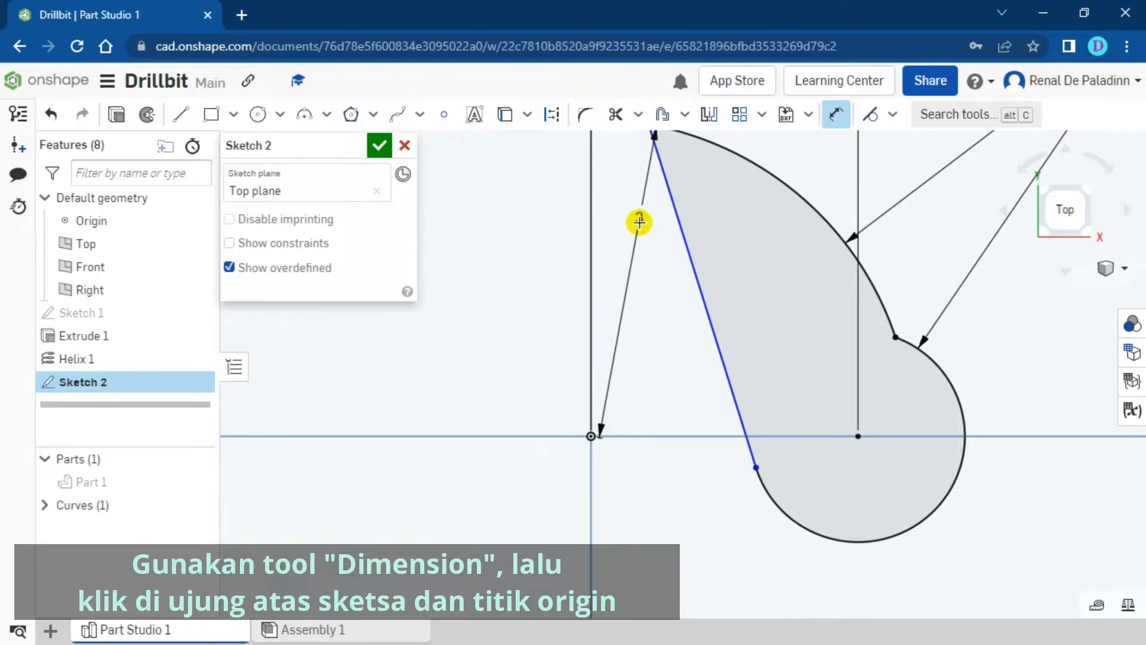
middle_click_drag(635, 220, 627, 360)
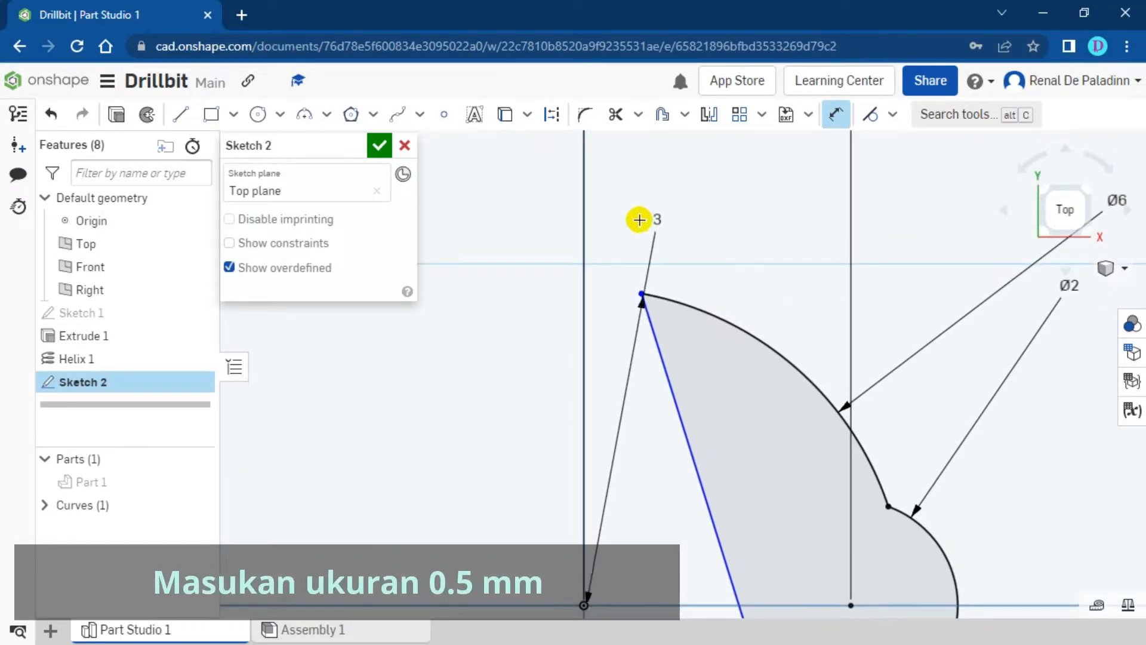
left_click(618, 226)
type("0")
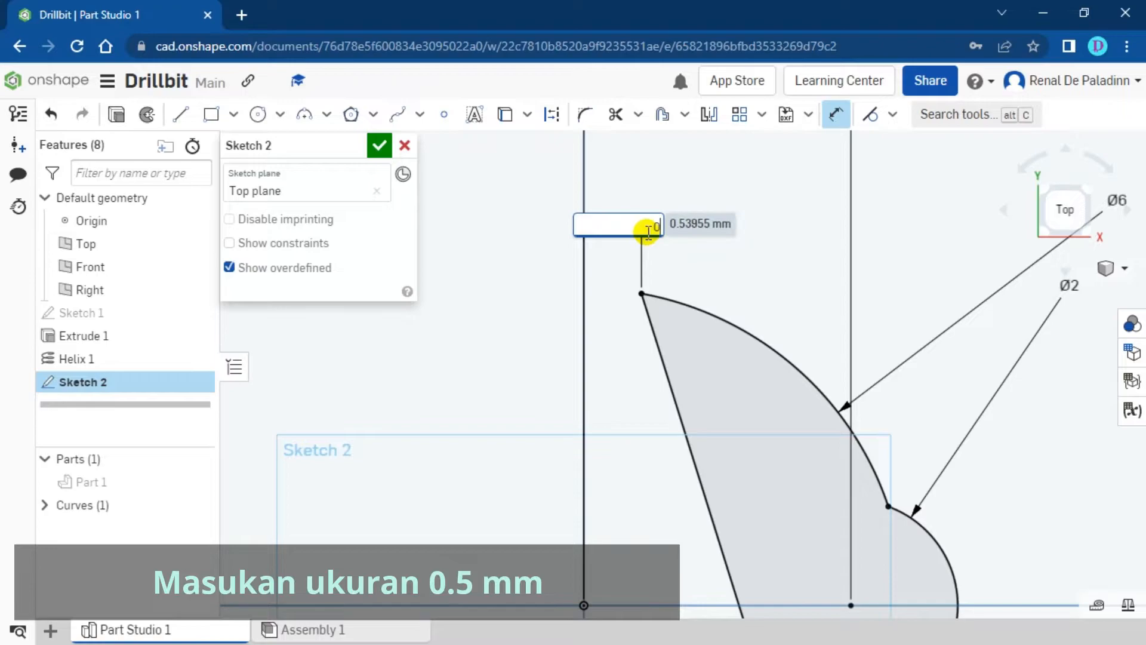
type(".5")
key("Return")
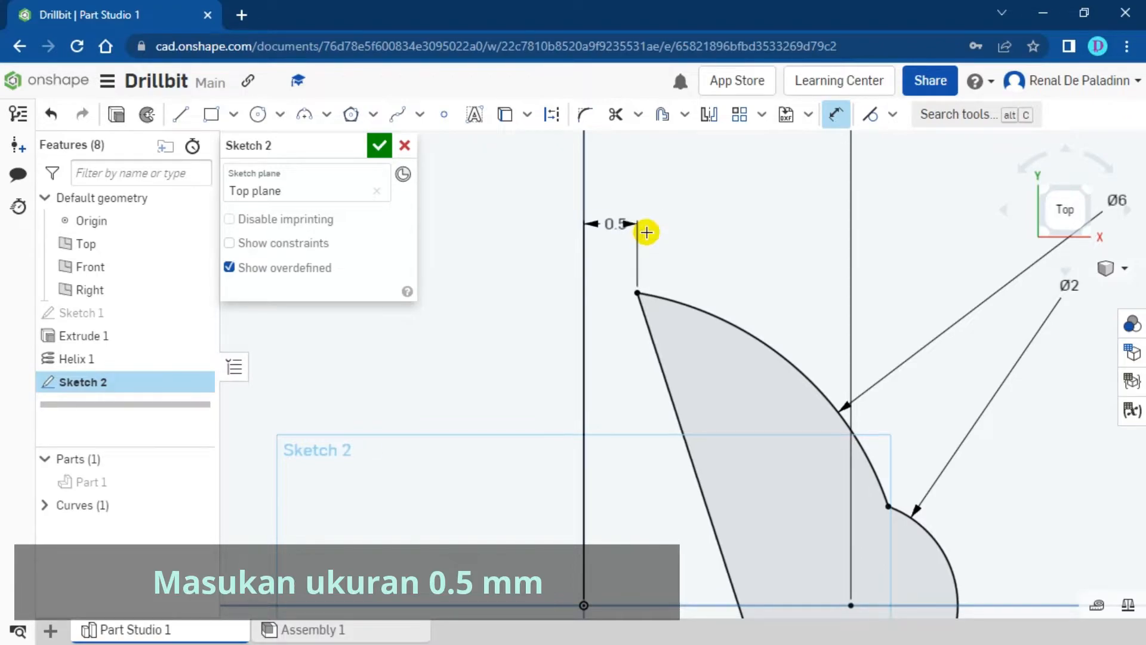
left_click_drag(615, 226, 686, 222)
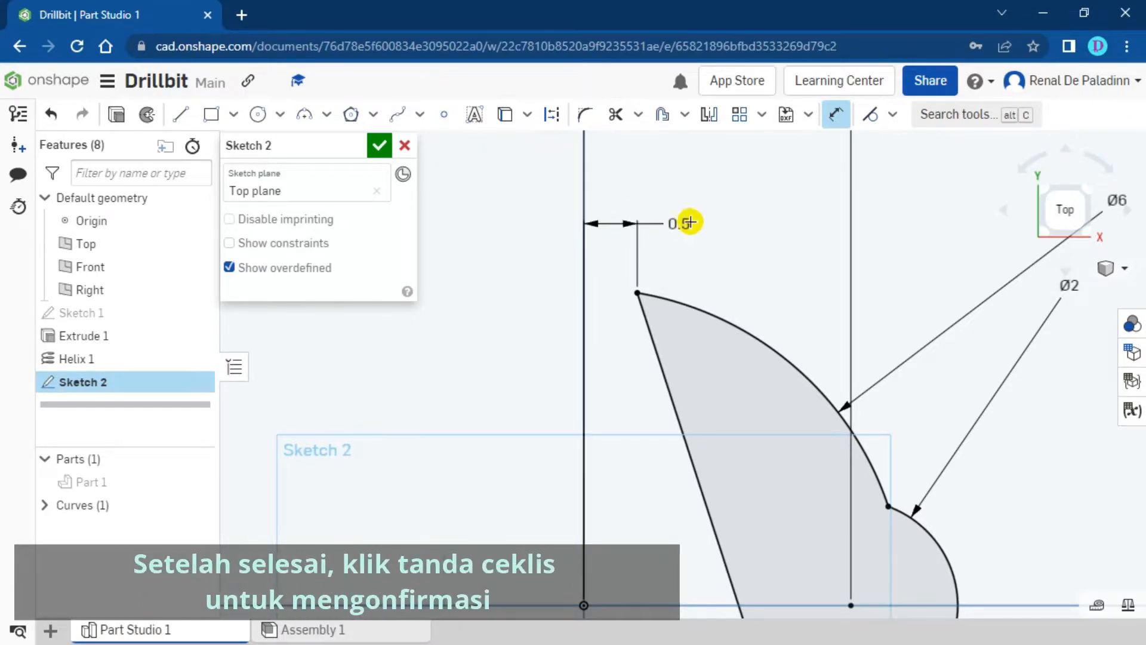
Accept the completed flute profile sketch on the Top plane.
scroll(723, 240, "down", 3)
scroll(728, 242, "down", 2)
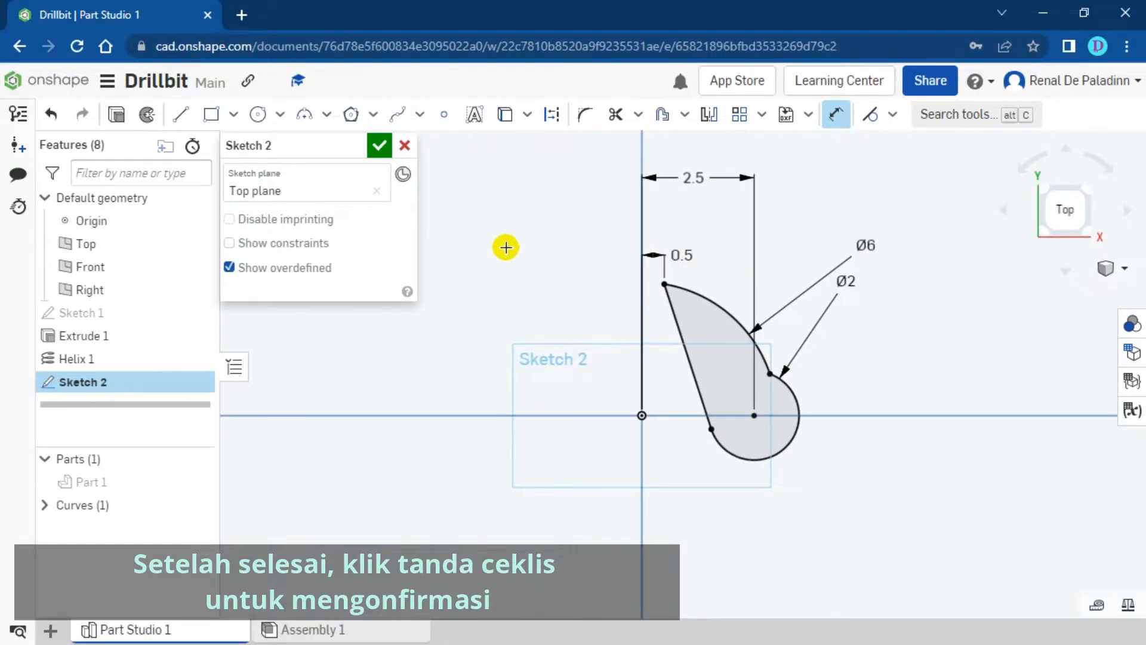
left_click(377, 148)
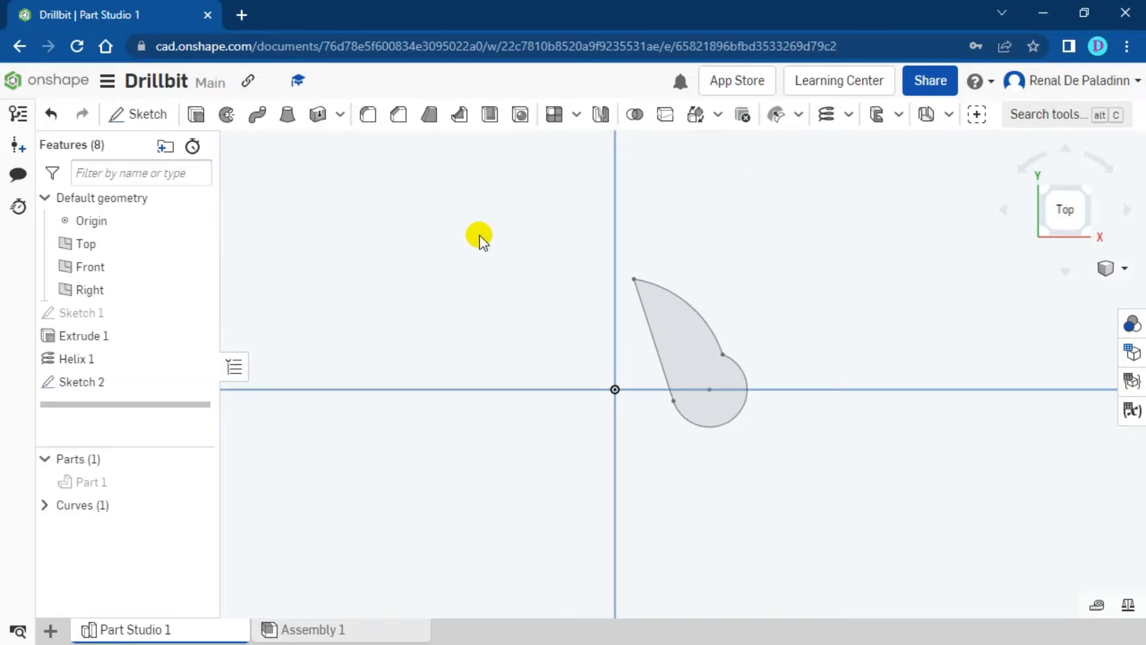
Show the hidden cylinder part and the helix curve together with the flute profile in an angled 3D view.
left_click(1091, 233)
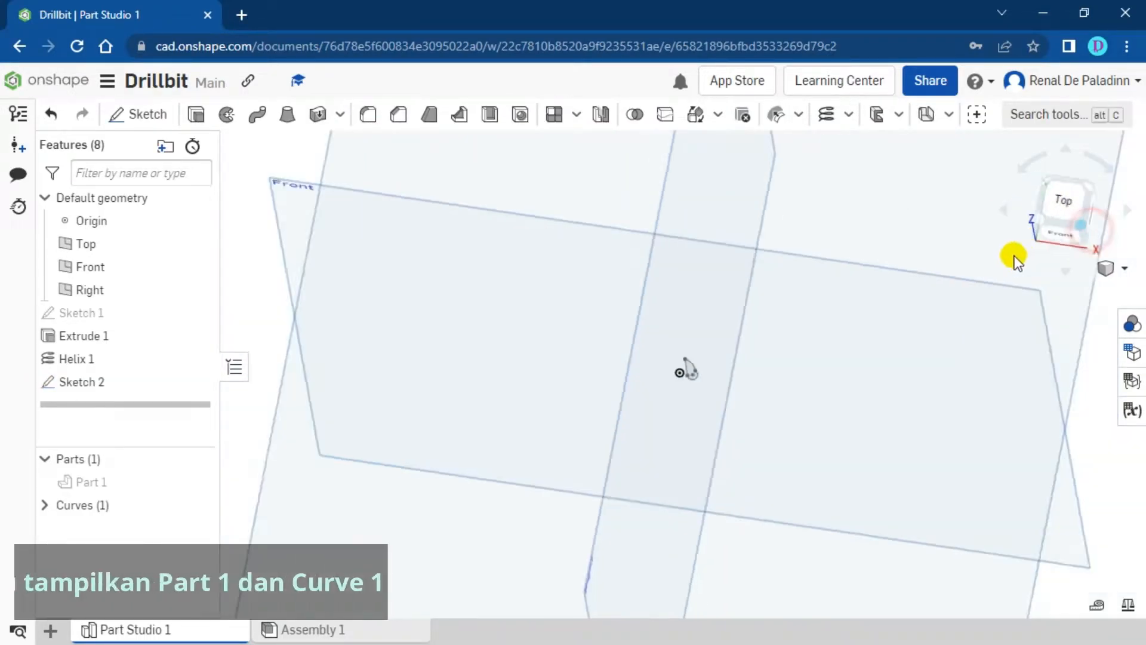
middle_click_drag(653, 320, 704, 354)
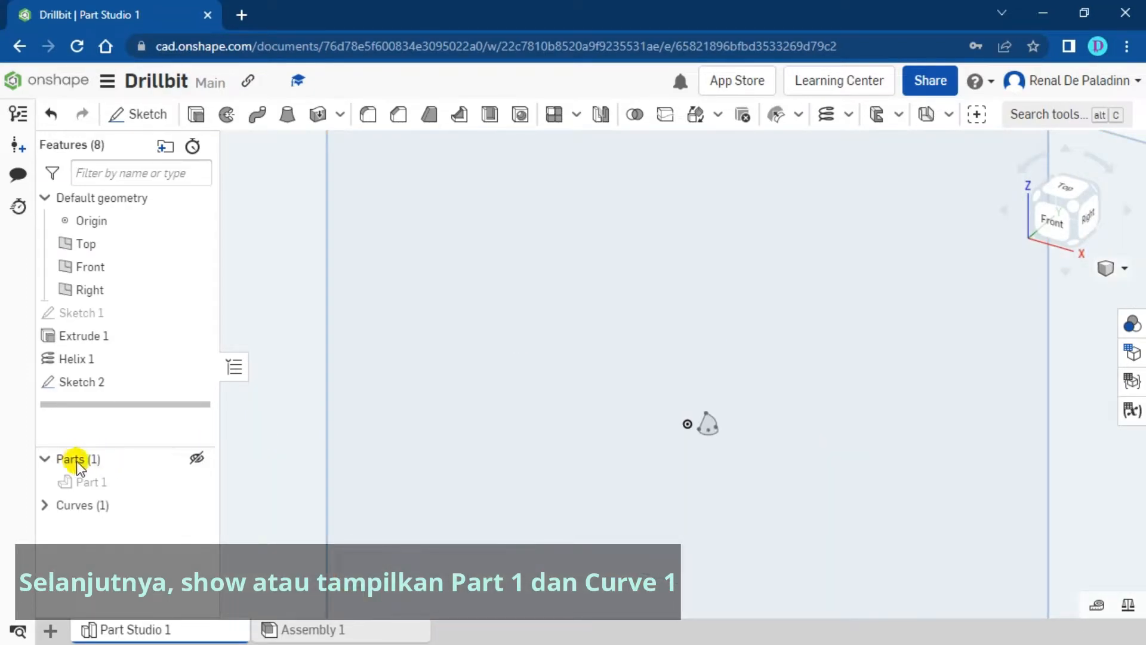
left_click(196, 457)
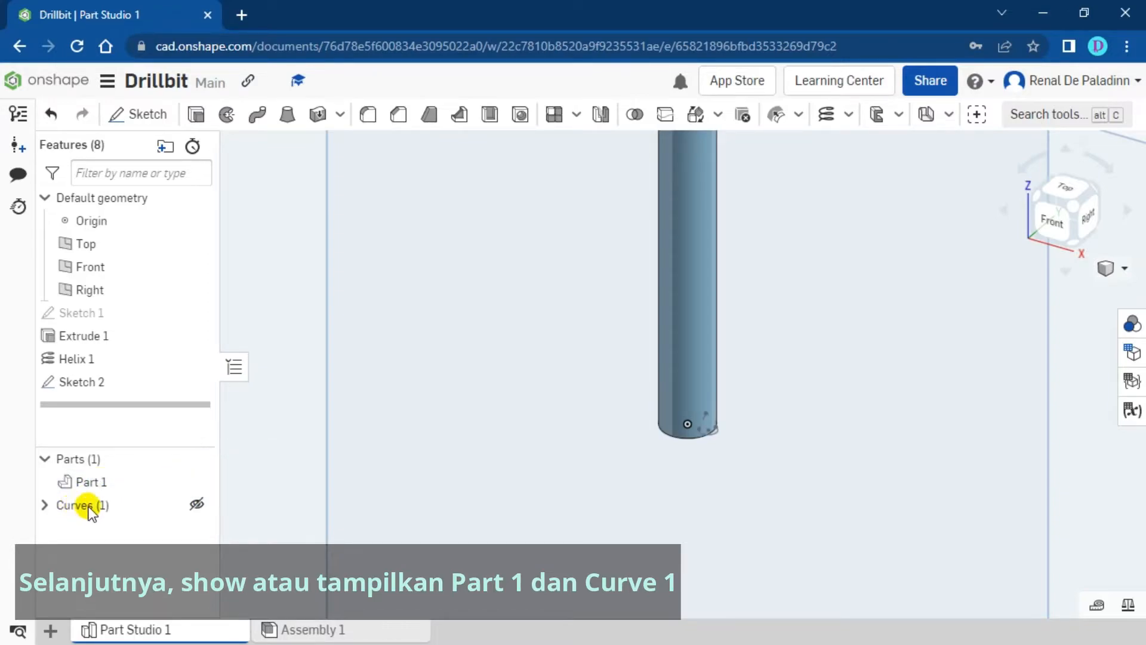
left_click(197, 505)
scroll(531, 313, "down", 5)
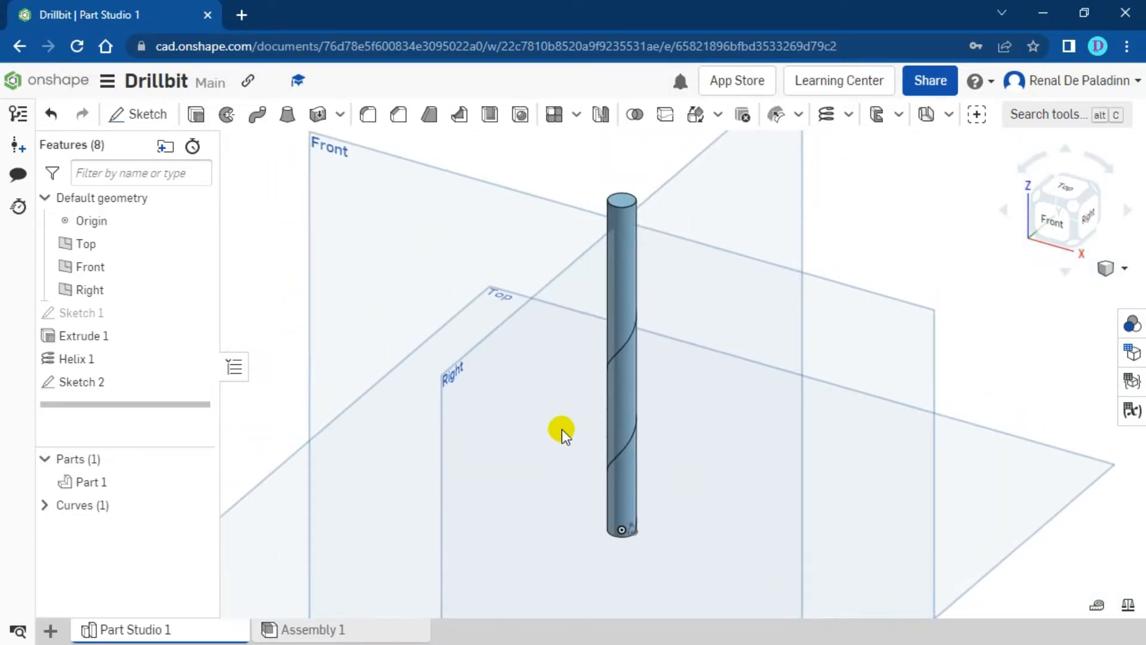
mouse_move(564, 427)
right_mouse_down()
mouse_move(584, 428)
mouse_move(564, 420)
mouse_move(561, 432)
right_mouse_up()
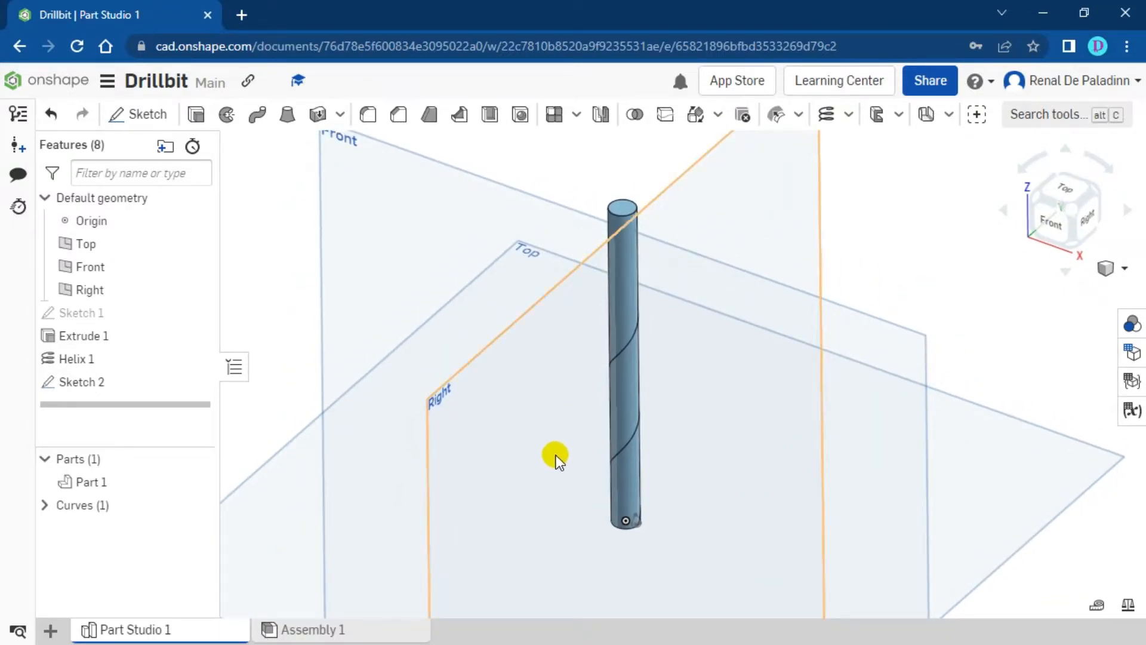
scroll(629, 531, "up", 5)
right_click_drag(701, 453, 676, 487)
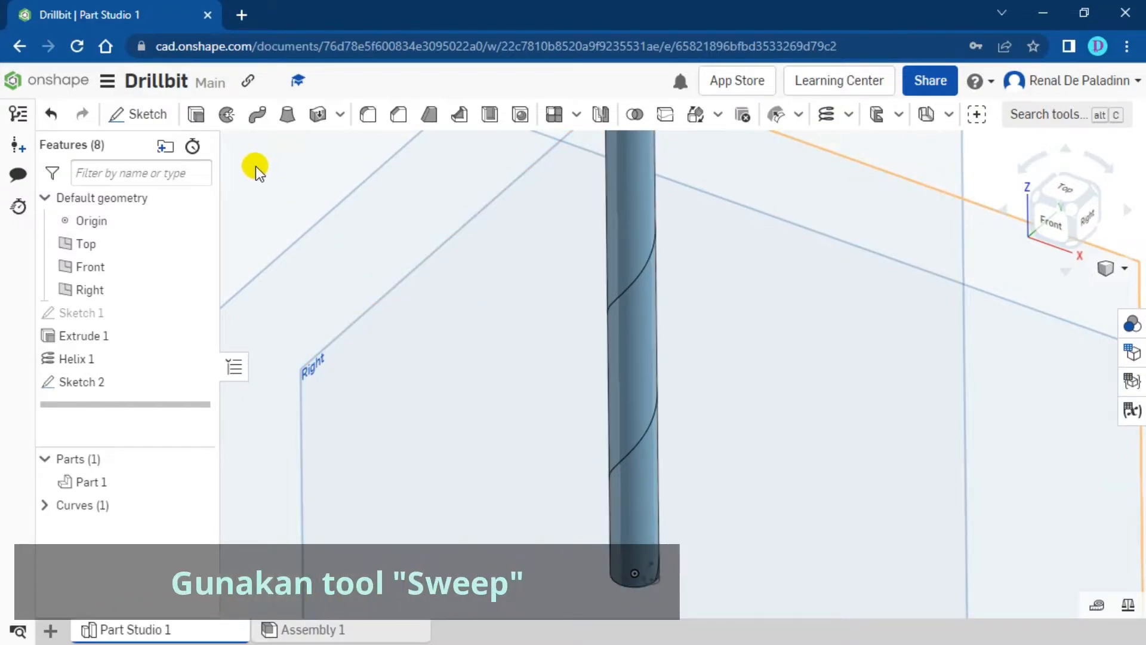
Start a solid Sweep set to Remove and pick the flute profile region as the face to sweep.
left_click(259, 117)
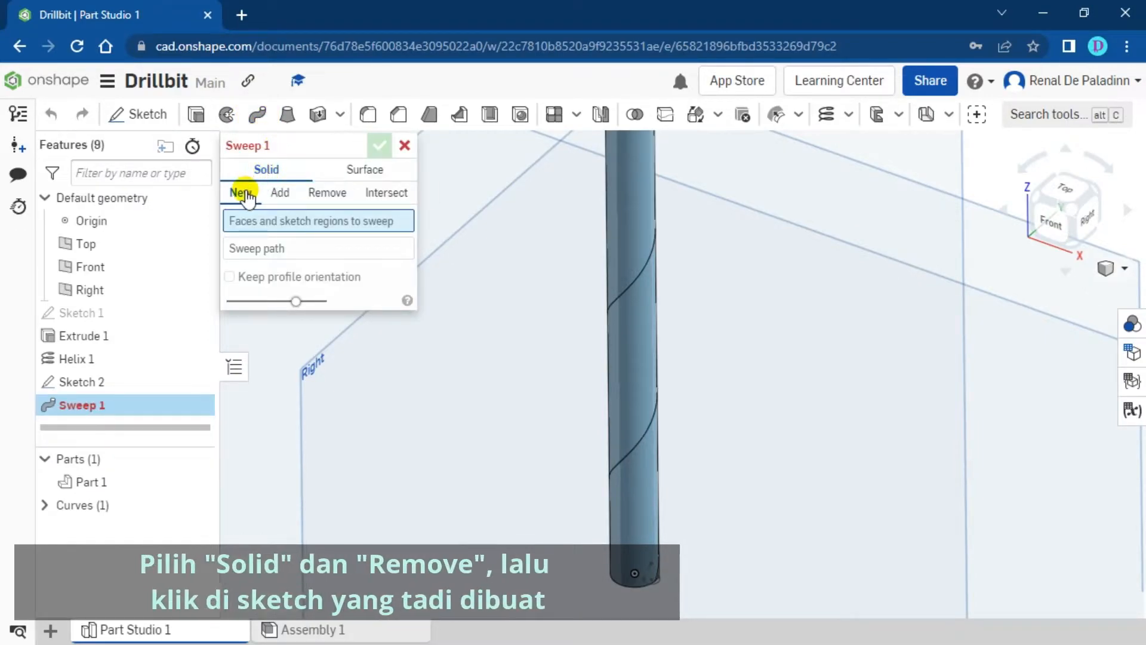
left_click(330, 195)
left_click(330, 195)
scroll(537, 337, "down", 3)
middle_click_drag(537, 337, 540, 295)
right_click_drag(540, 298, 540, 311)
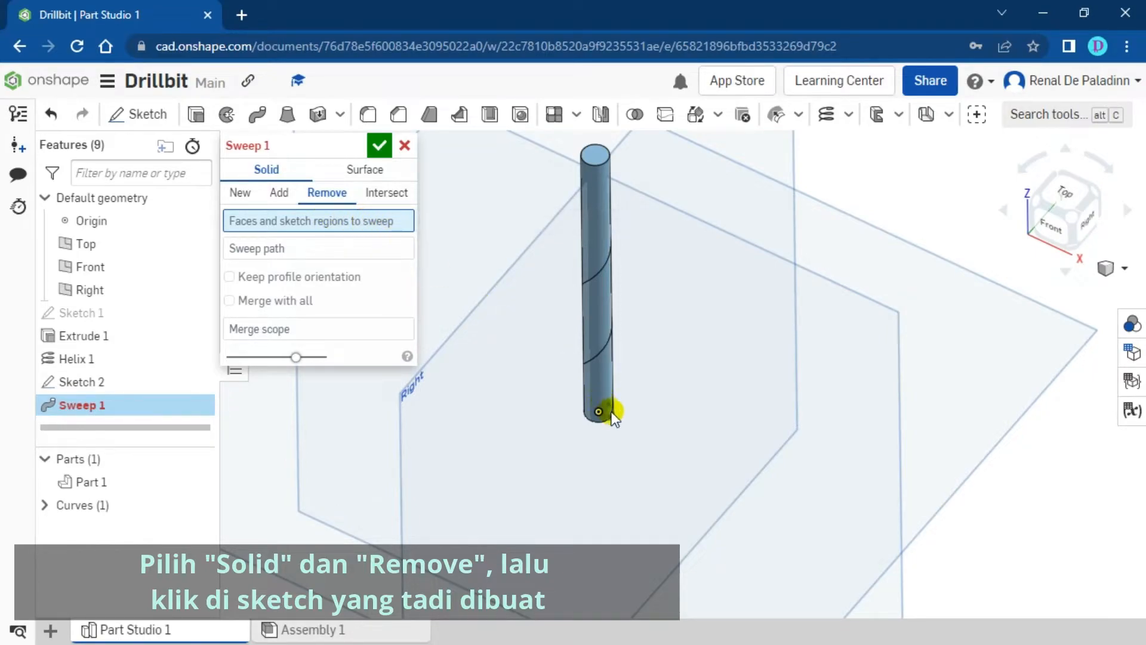
scroll(611, 412, "up", 10)
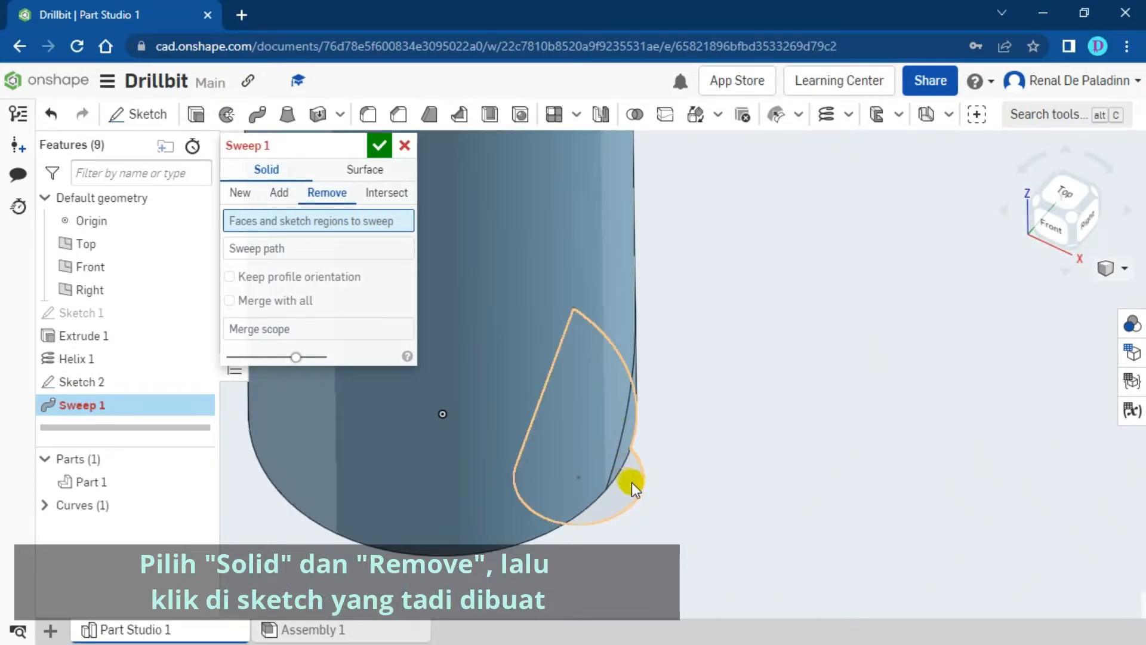
left_click(633, 481)
scroll(657, 364, "down", 5)
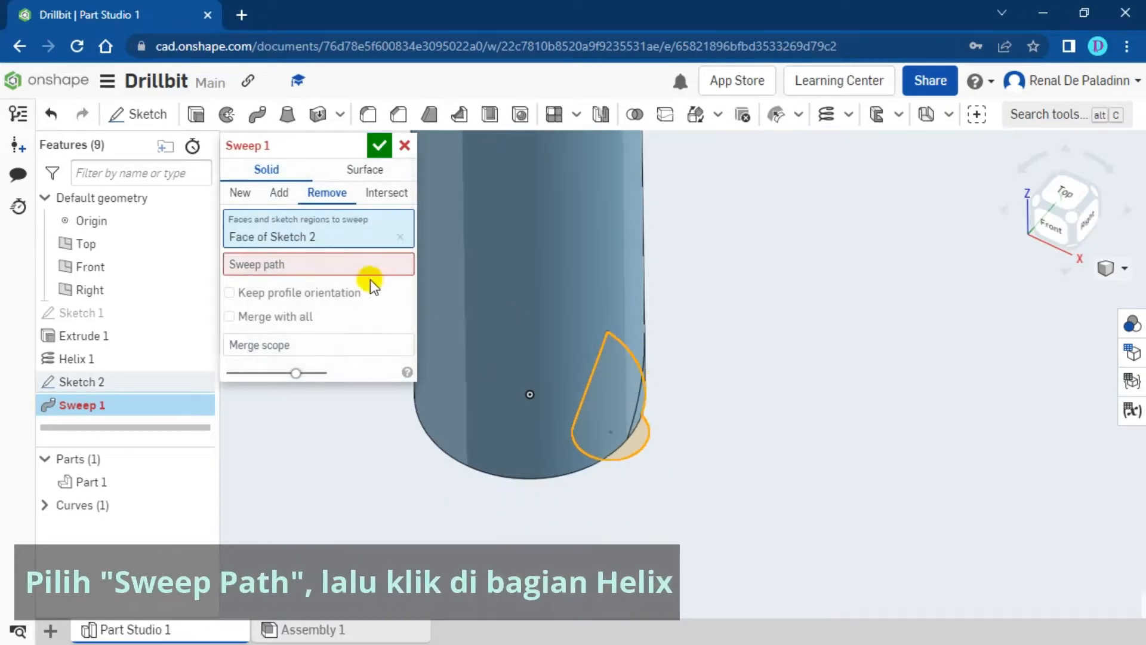
Use the helix curve as the sweep path and accept the flute cut.
left_click(355, 267)
scroll(573, 239, "down", 5)
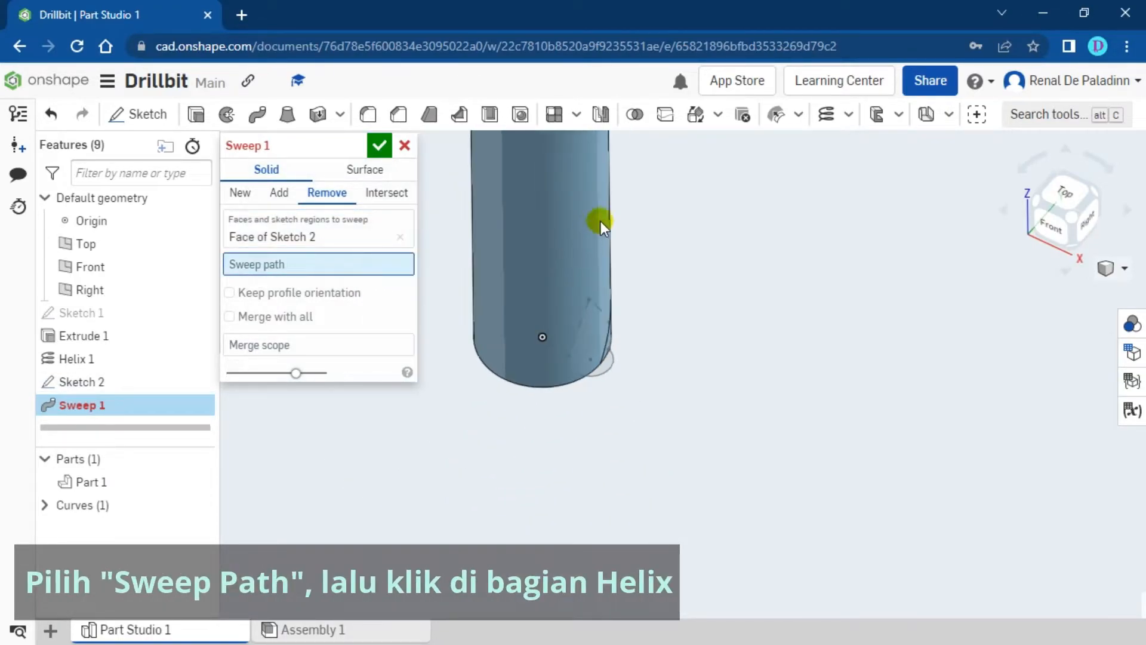
middle_click_drag(612, 225, 621, 408)
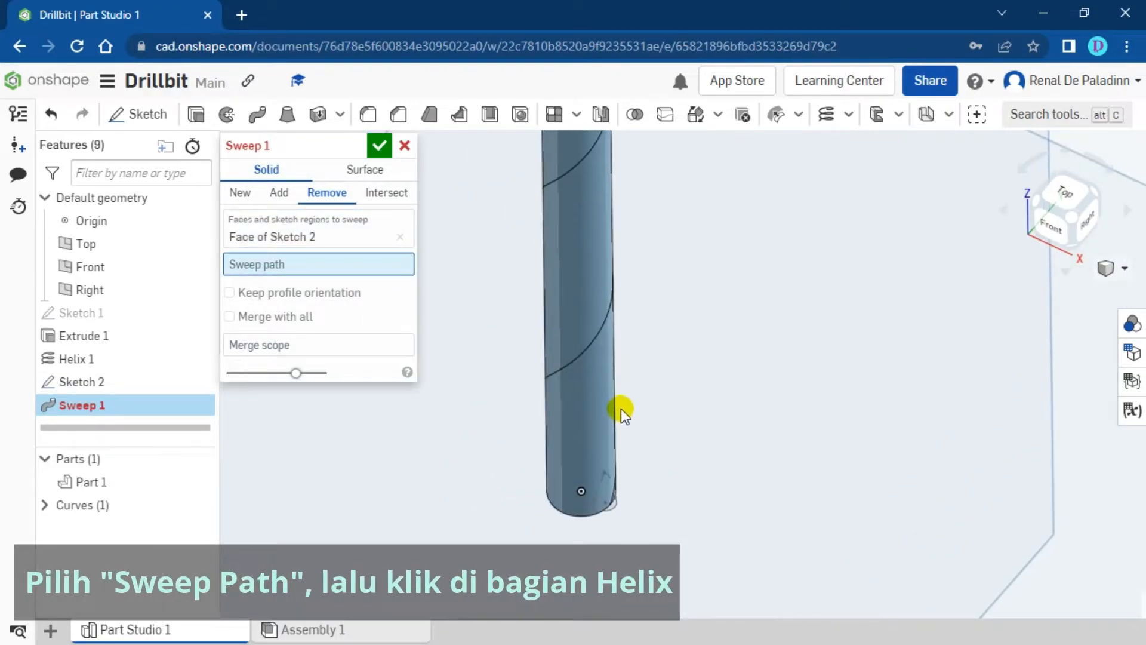
left_click(596, 336)
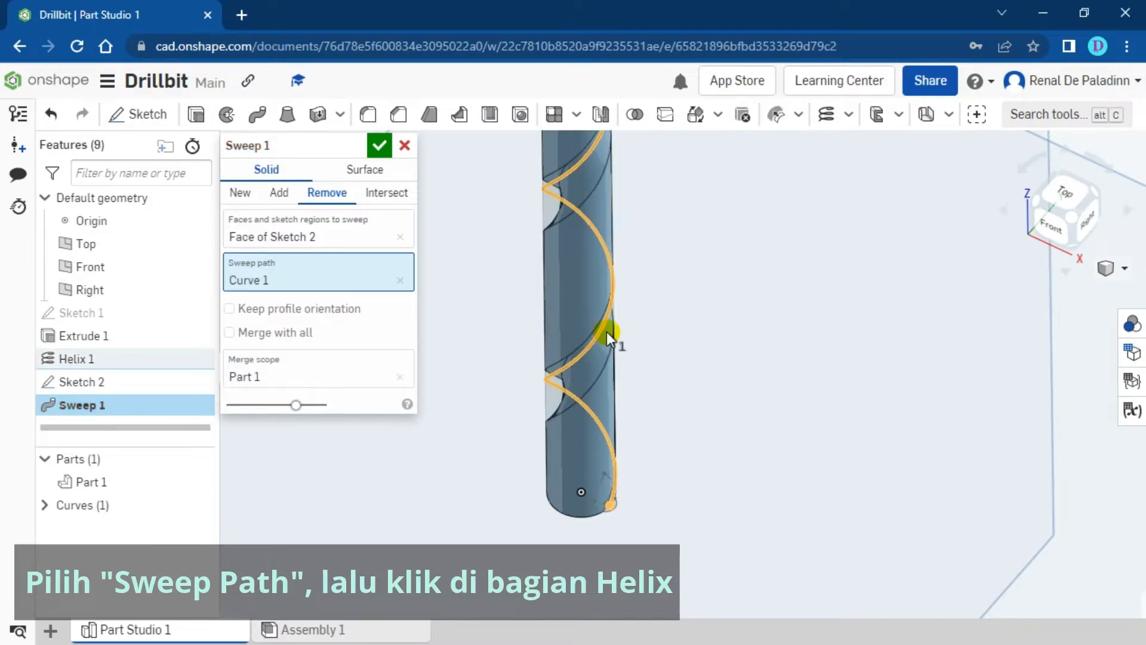
scroll(635, 313, "down", 2)
right_click_drag(636, 313, 539, 274)
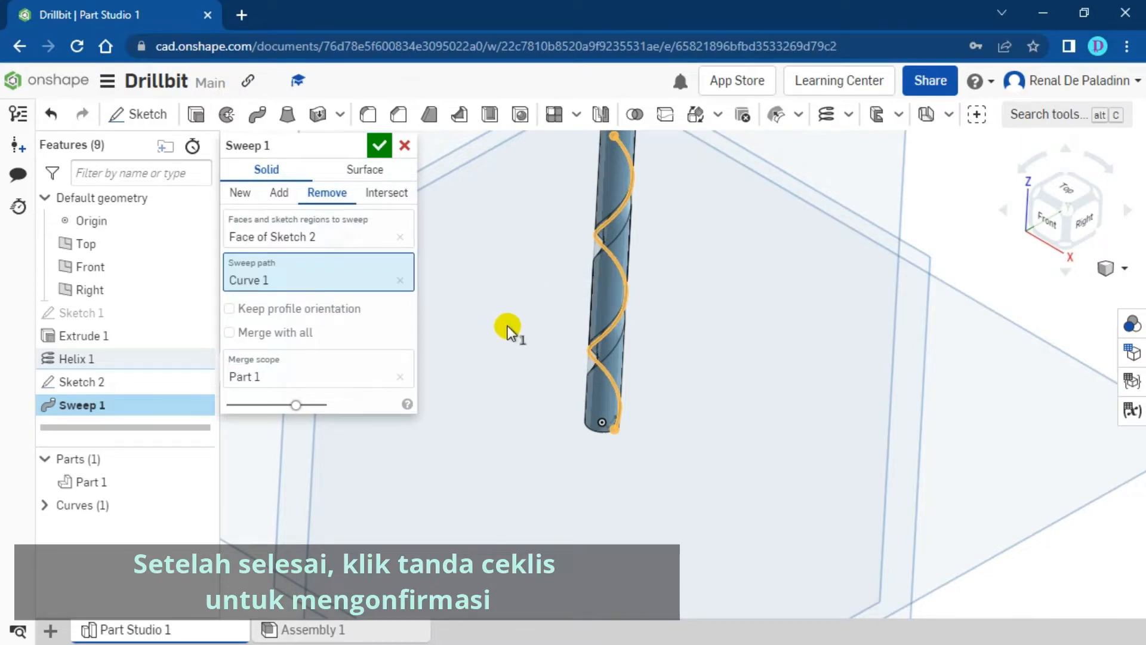
left_click(379, 147)
left_click(379, 147)
Start a Circular pattern of type Feature pattern and choose Sweep 1 as the feature to pattern.
scroll(599, 279, "down", 3)
right_click_drag(573, 257, 557, 321)
scroll(597, 259, "up", 3)
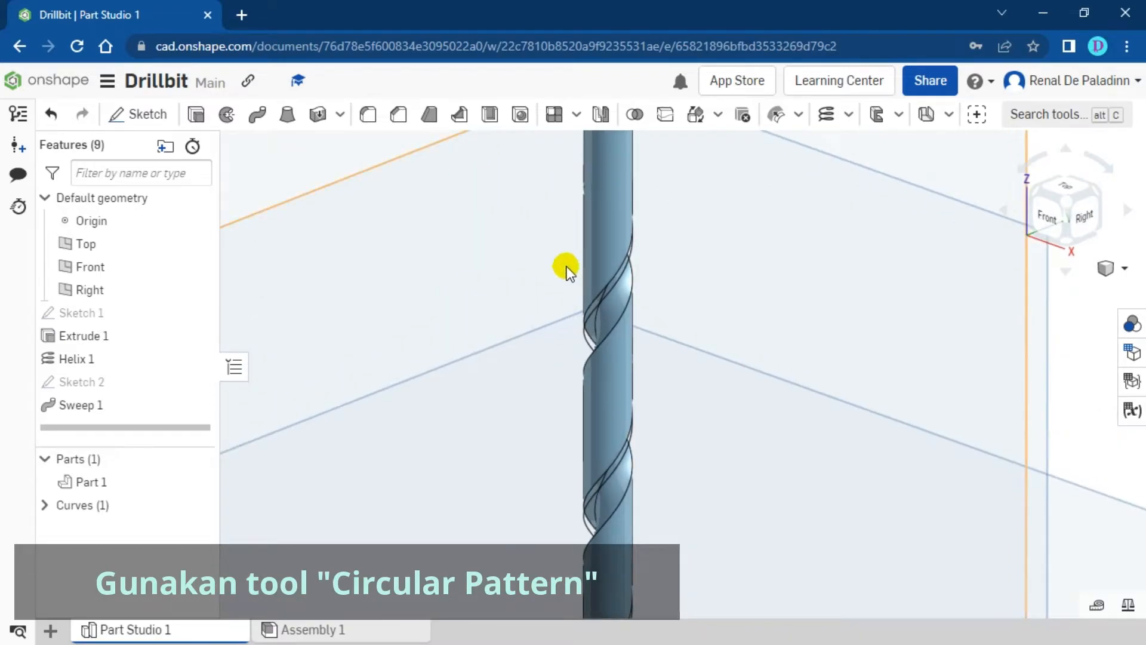
left_click(575, 118)
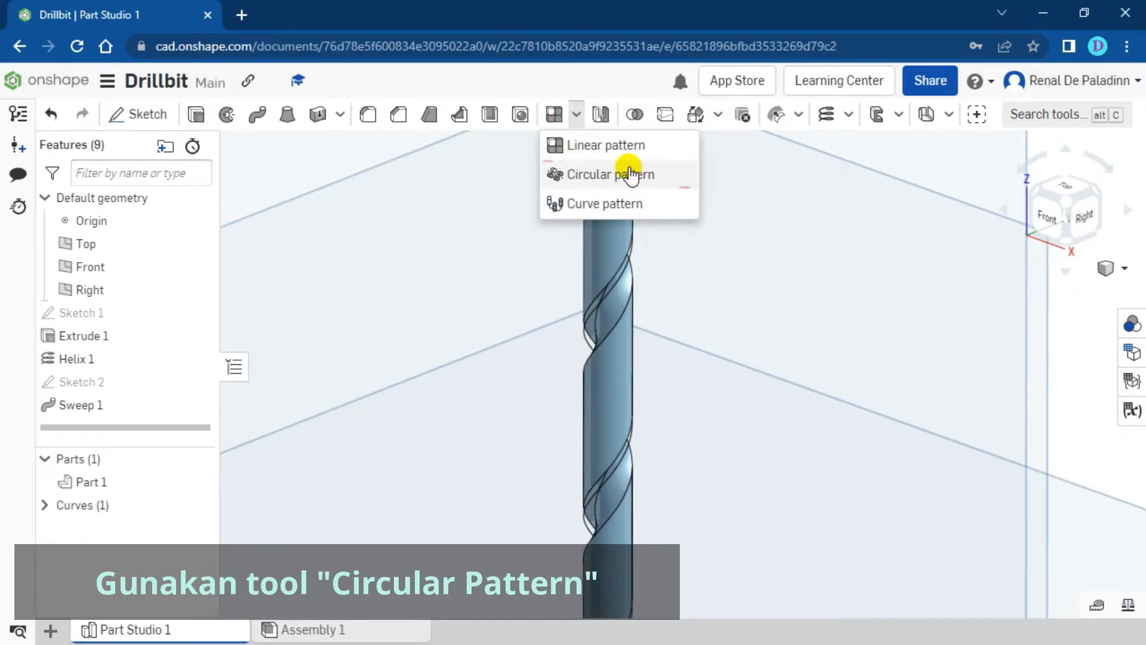
left_click(651, 174)
scroll(641, 284, "down", 5)
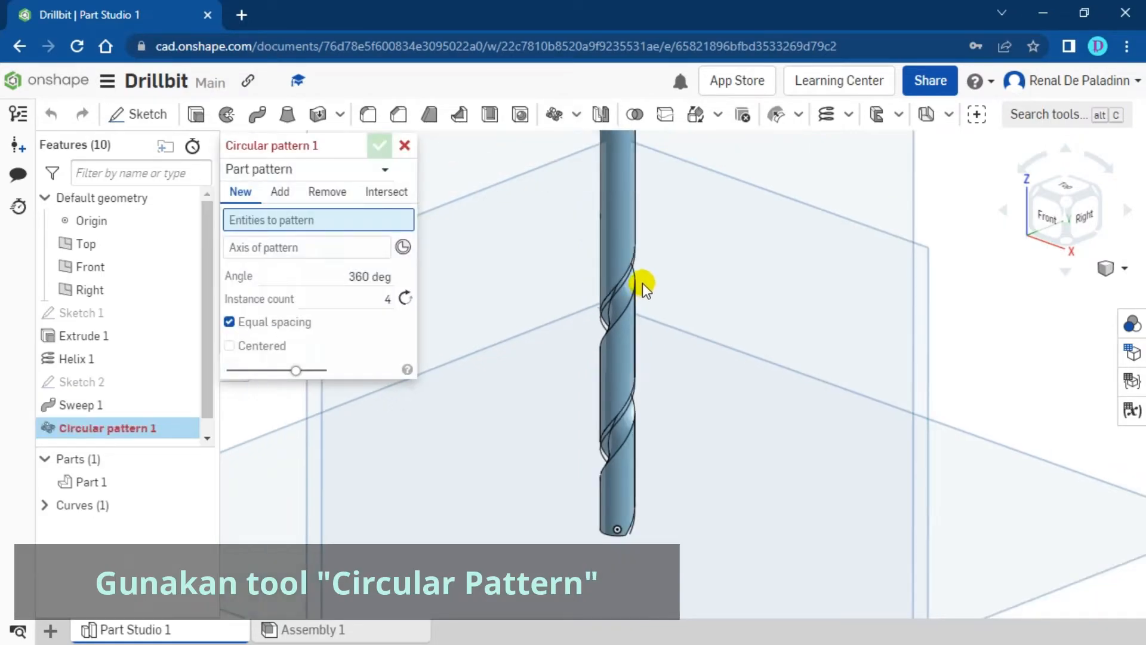
left_click(344, 173)
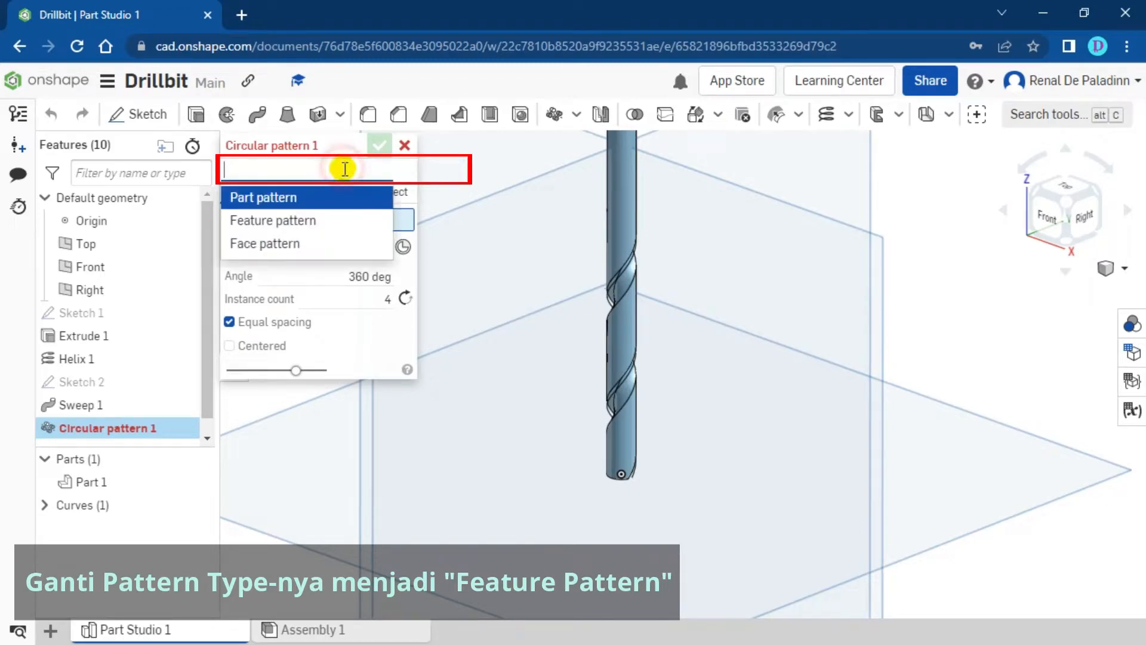
left_click(358, 224)
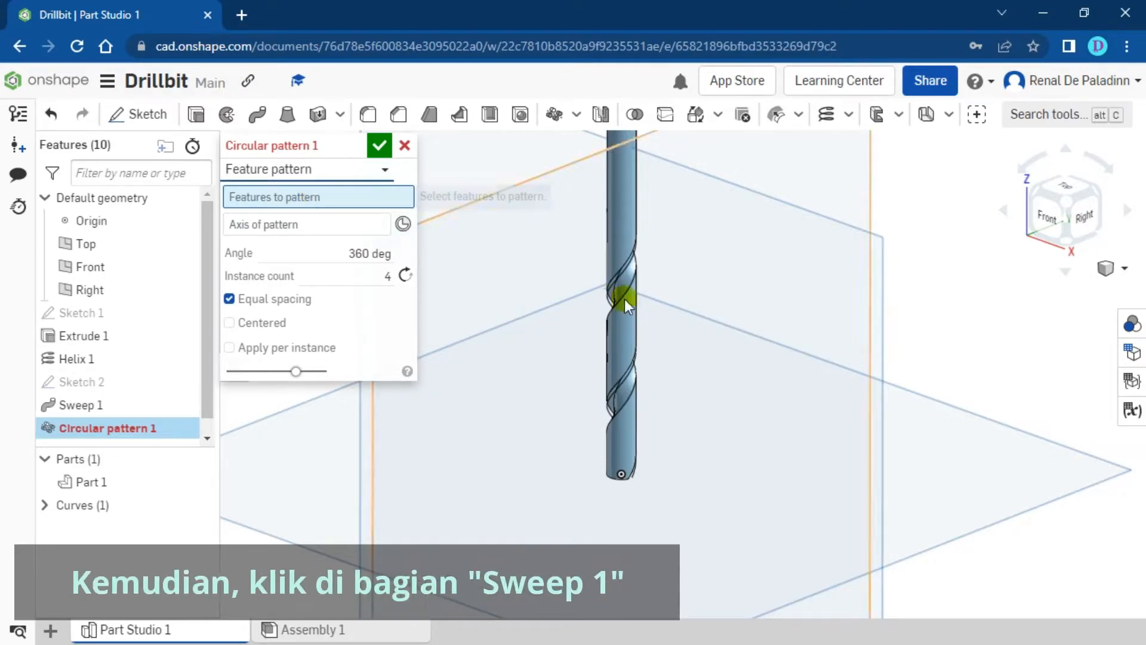
scroll(626, 296, "up", 5)
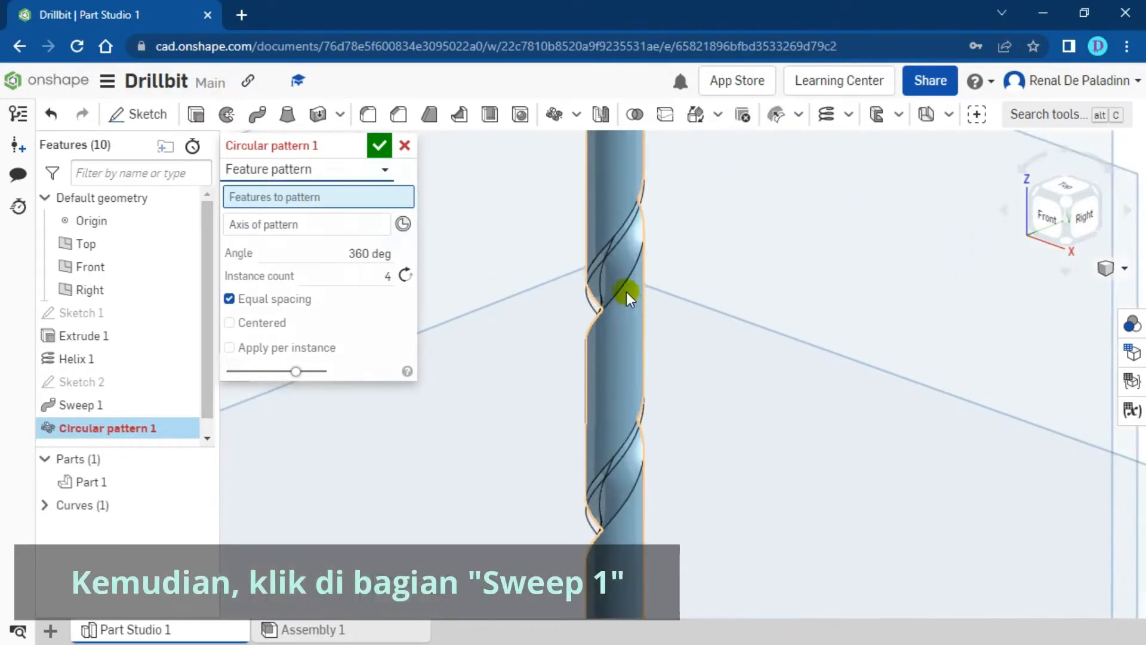
left_click(142, 404)
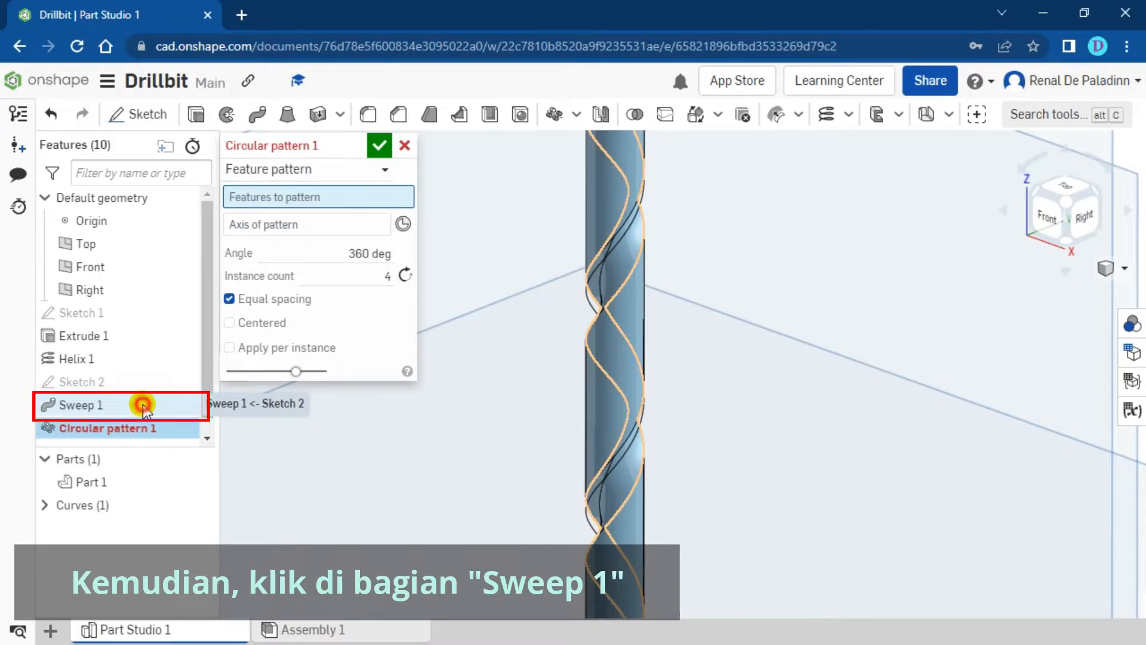
Use the cylinder's outer face as the axis of the circular pattern.
left_click(318, 242)
scroll(517, 212, "down", 3)
scroll(535, 367, "up", 4)
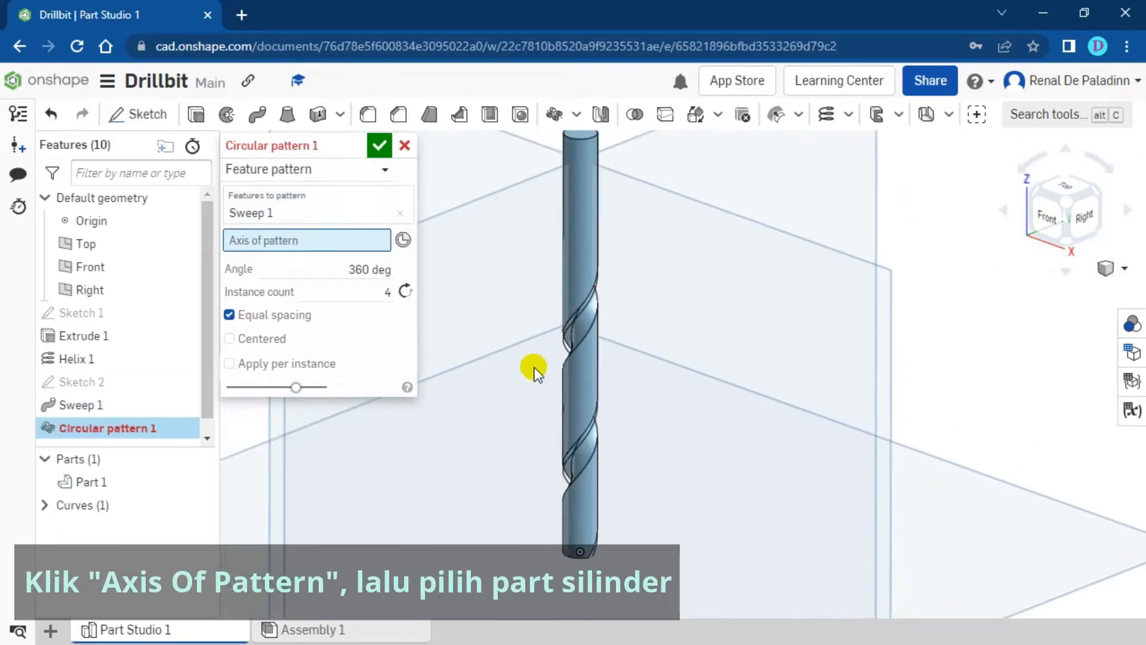
left_click(590, 285)
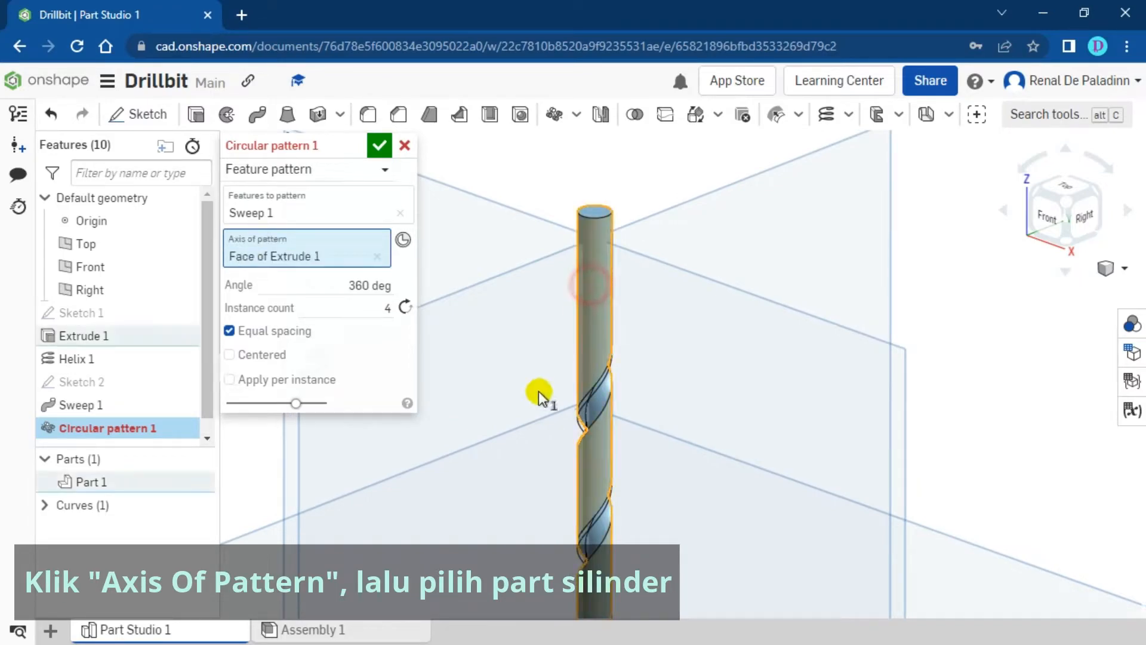
scroll(519, 421, "up", 2)
middle_click_drag(524, 416, 539, 233)
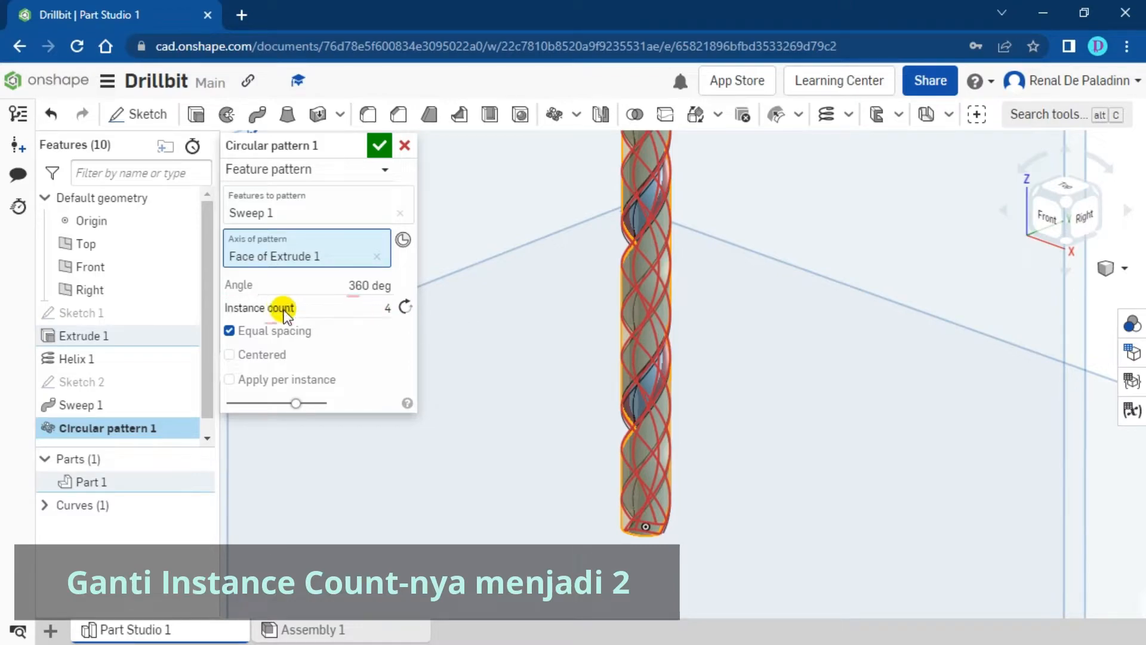
Set the pattern's instance count to 2 and accept the circular pattern.
double_click(390, 310)
type("2")
key("Return")
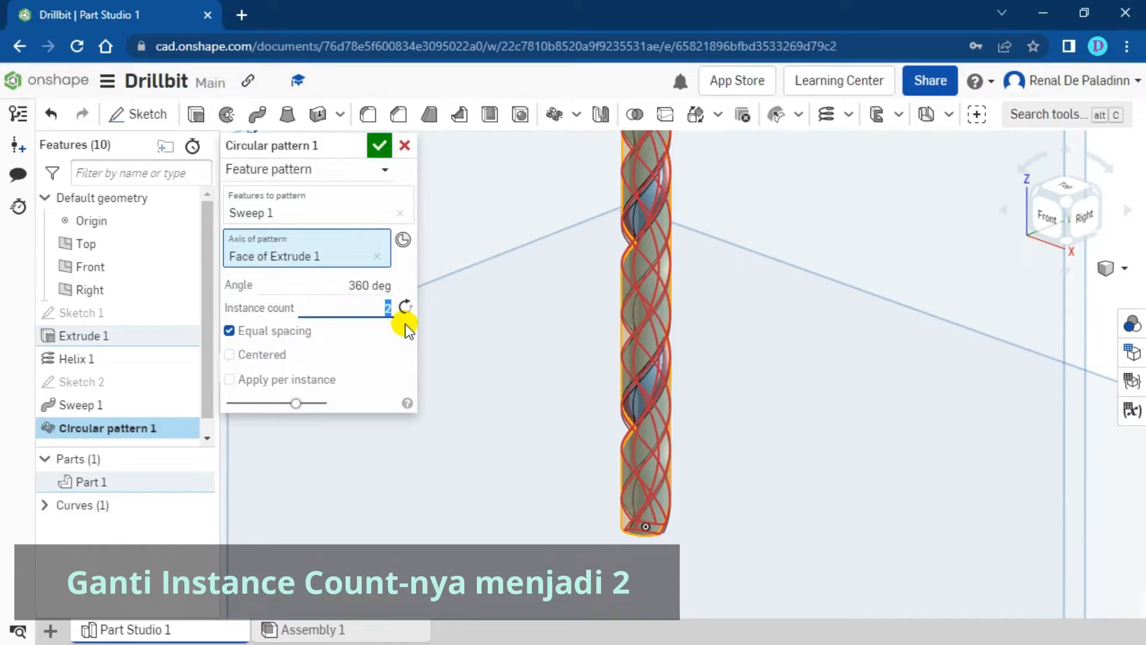
right_click_drag(542, 207, 535, 299)
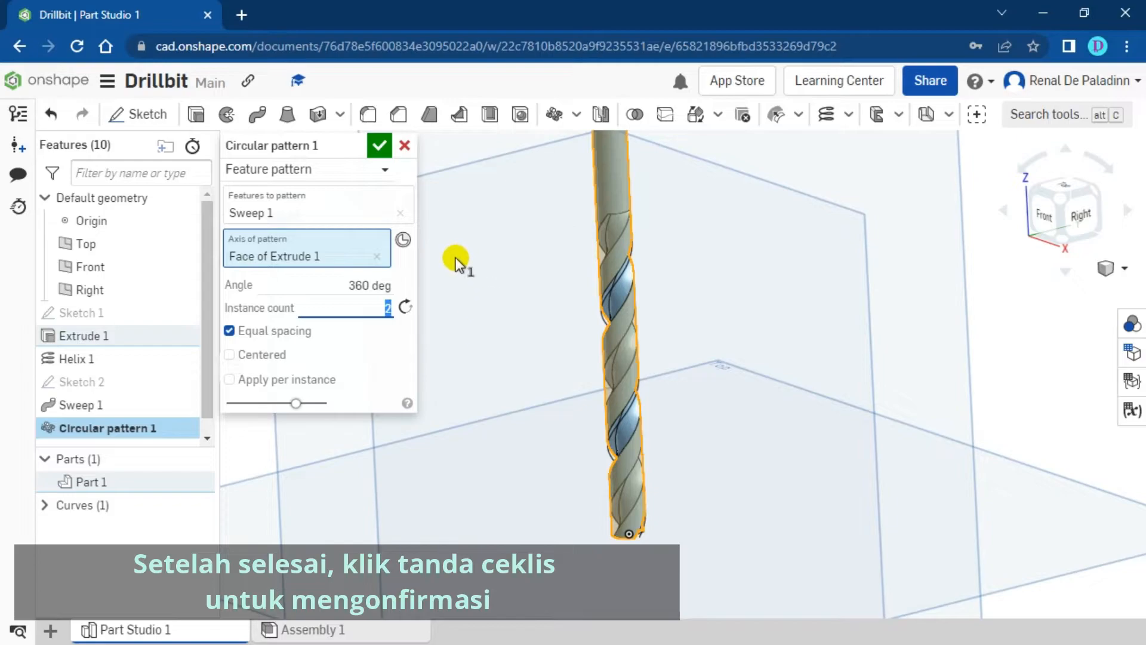
left_click(377, 149)
Start a new sketch on the flat end face of the cylinder's unfluted upper end.
mouse_move(520, 307)
right_mouse_down()
mouse_move(574, 310)
mouse_move(515, 301)
mouse_move(506, 312)
mouse_move(528, 313)
right_mouse_up()
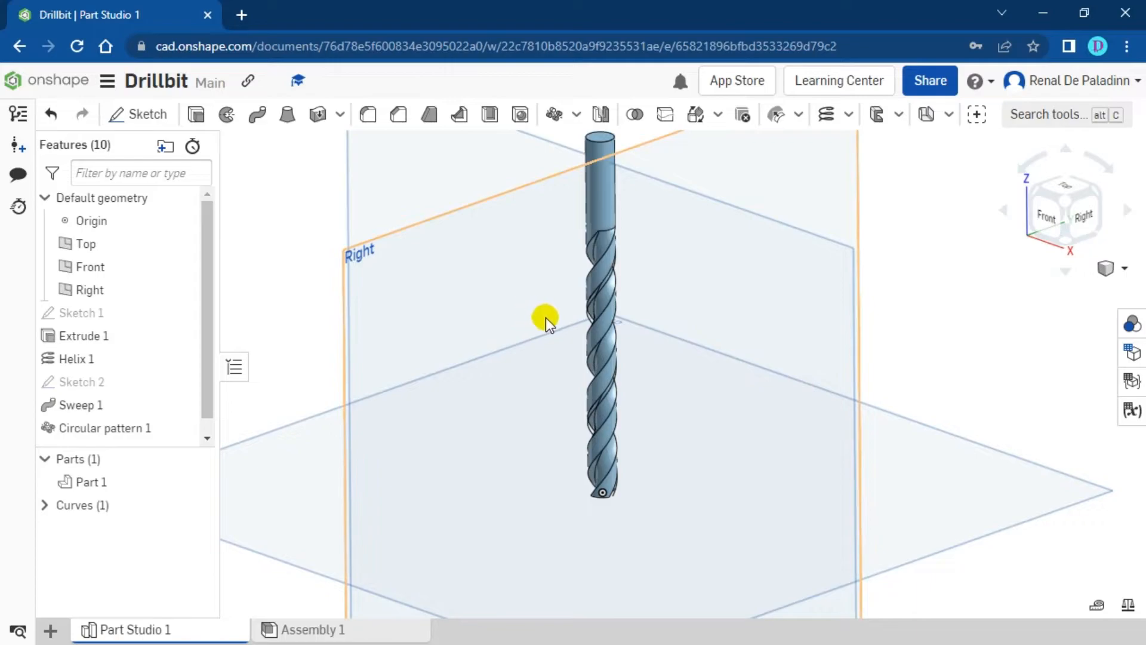
scroll(546, 318, "up", 1)
scroll(547, 318, "down", 3)
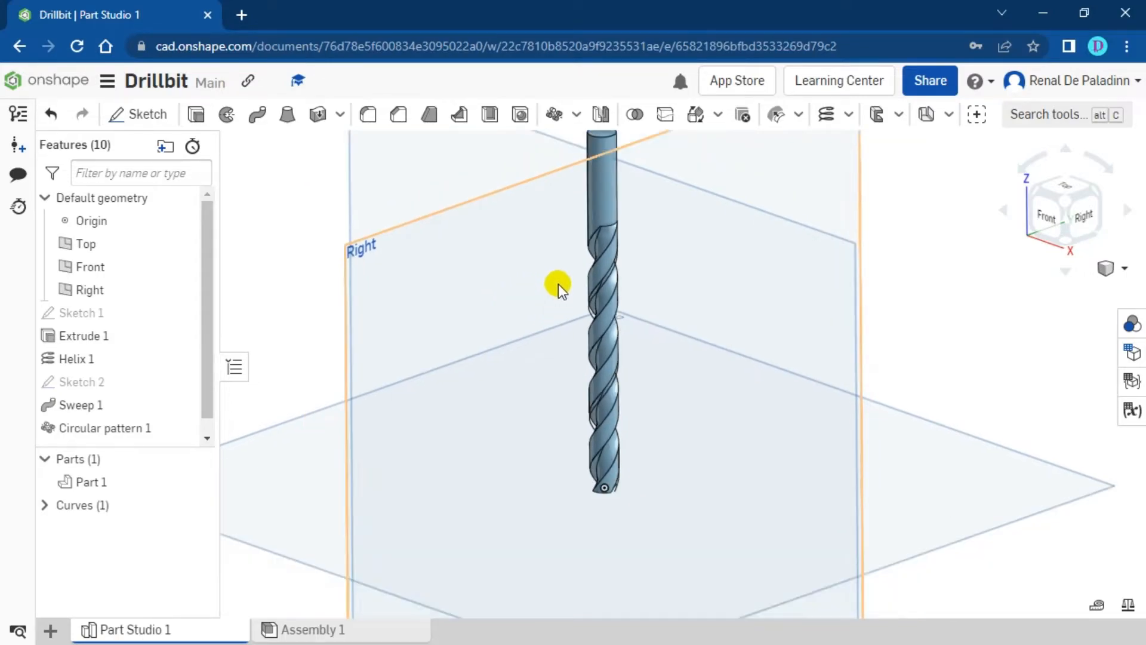
right_click_drag(548, 206, 548, 218)
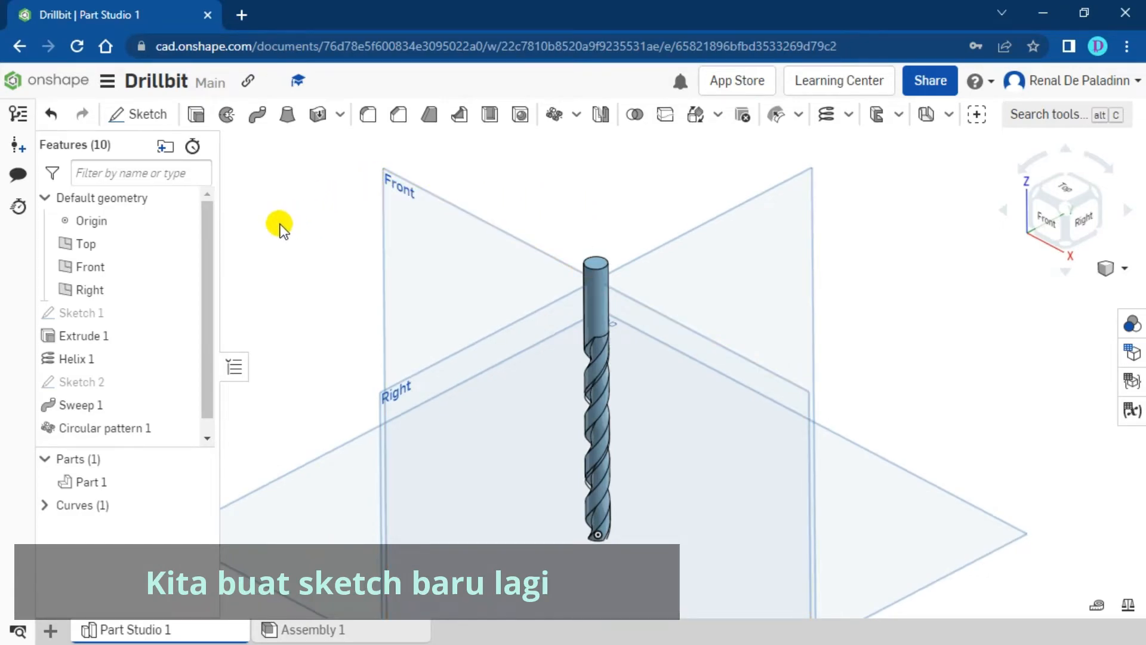
left_click(149, 115)
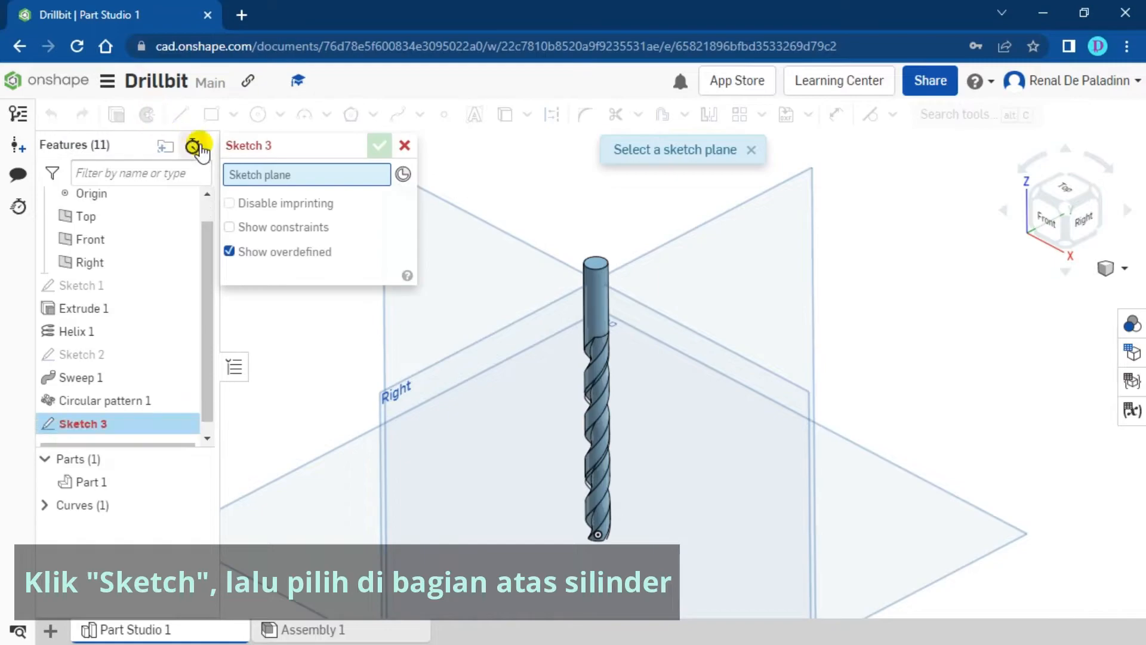
scroll(594, 259, "up", 5)
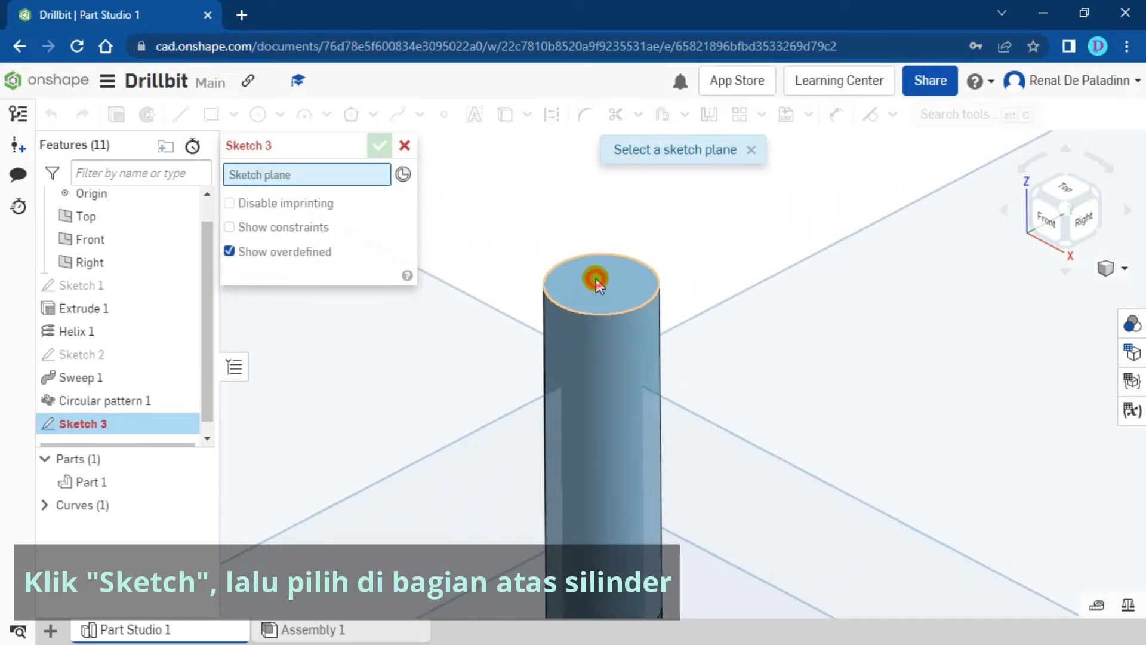
left_click(596, 279)
View the sketch plane straight on in the Top orientation, with X horizontal and Y pointing up.
right_click(697, 184)
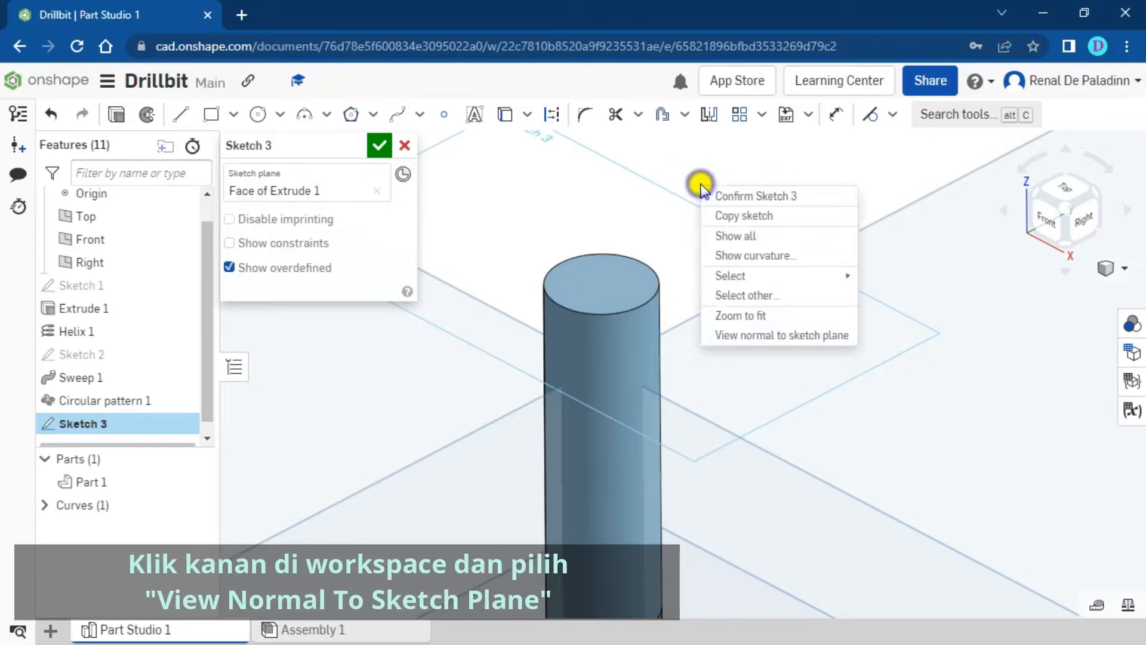
left_click(785, 335)
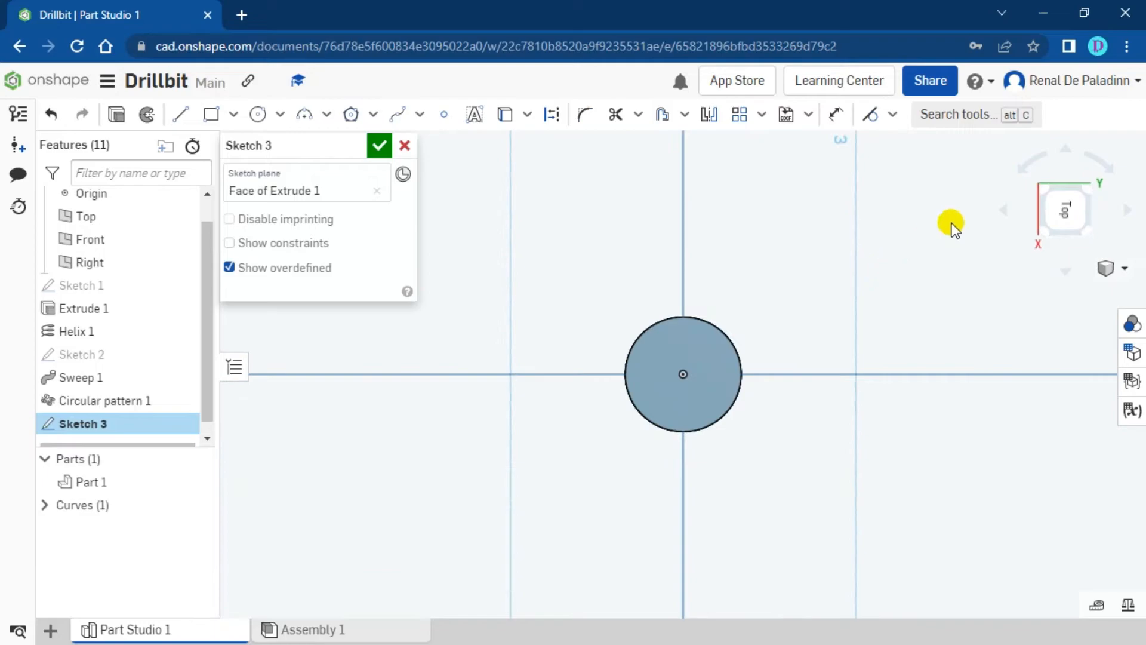
left_click(1045, 192)
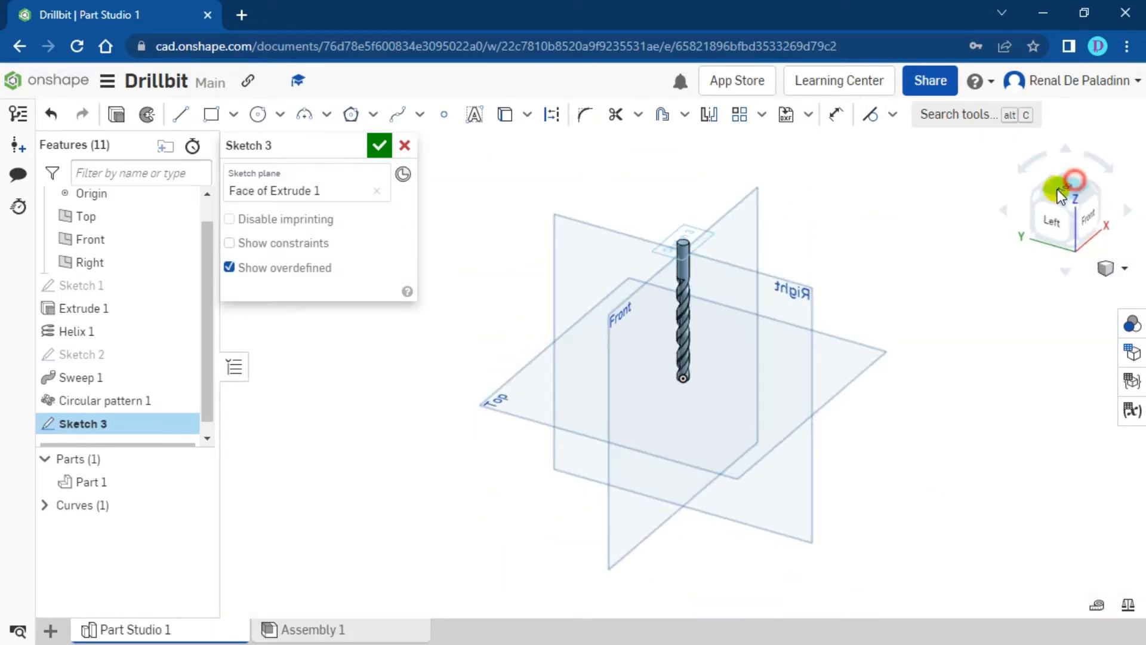
left_click(1059, 189)
scroll(682, 373, "up", 10)
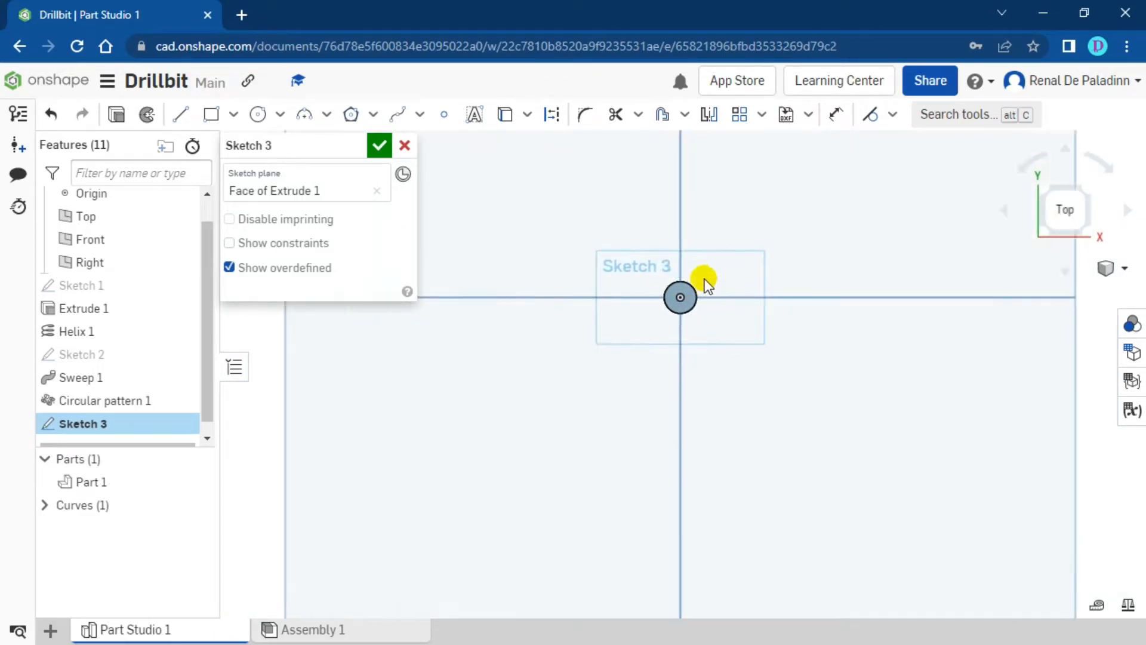
mouse_move(672, 265)
middle_mouse_down()
mouse_move(729, 256)
mouse_move(750, 274)
mouse_move(695, 252)
middle_mouse_up()
scroll(734, 284, "up", 2)
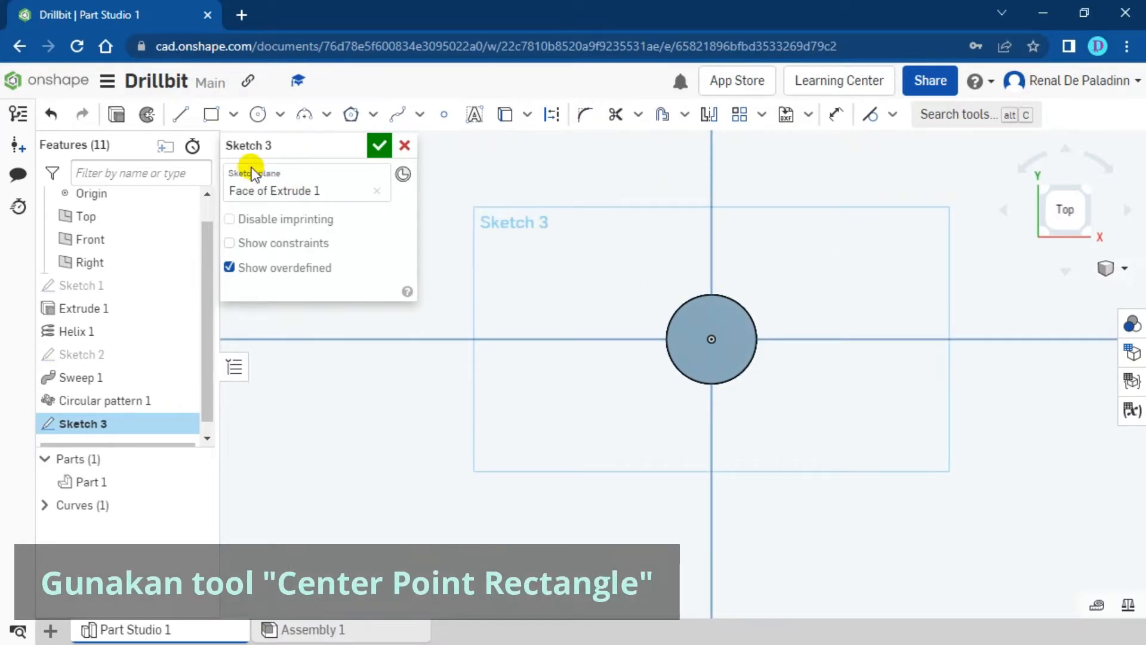
Sketch a center point rectangle about 12 mm by 3.4 mm, centred on the origin of the circular end face.
left_click(234, 117)
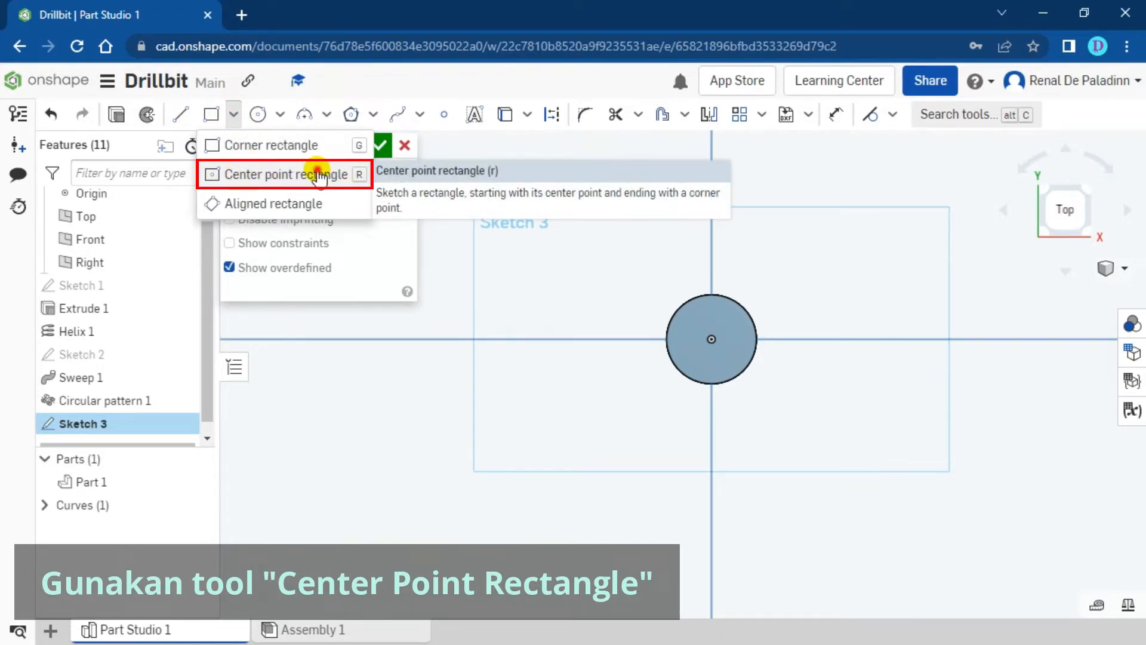
left_click(320, 175)
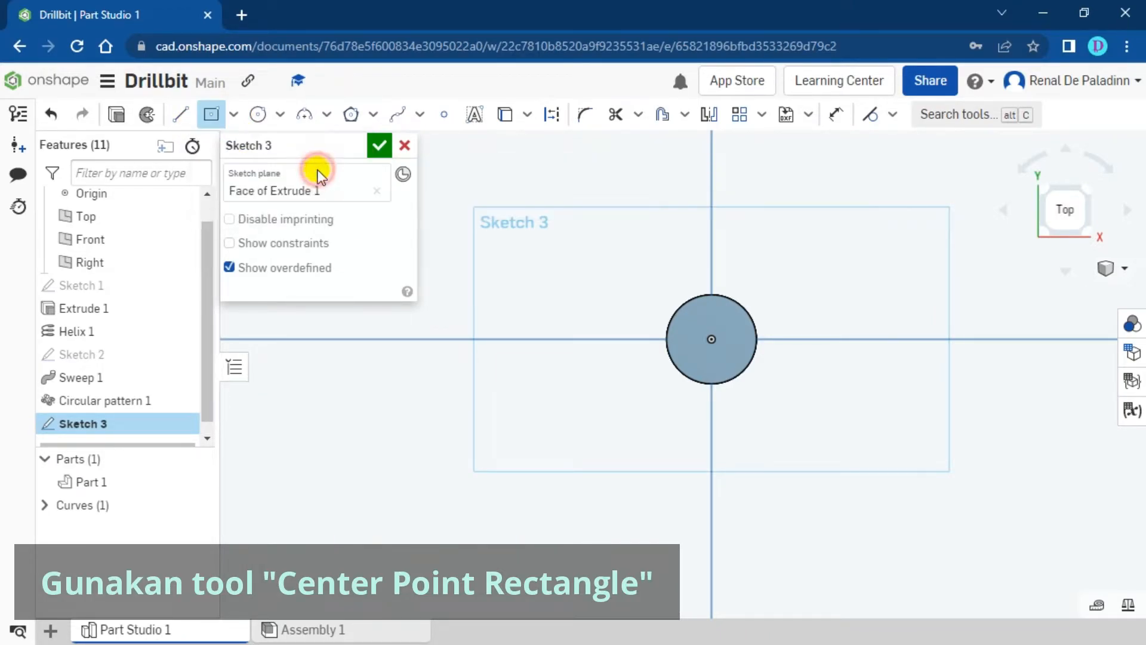
left_click(712, 339)
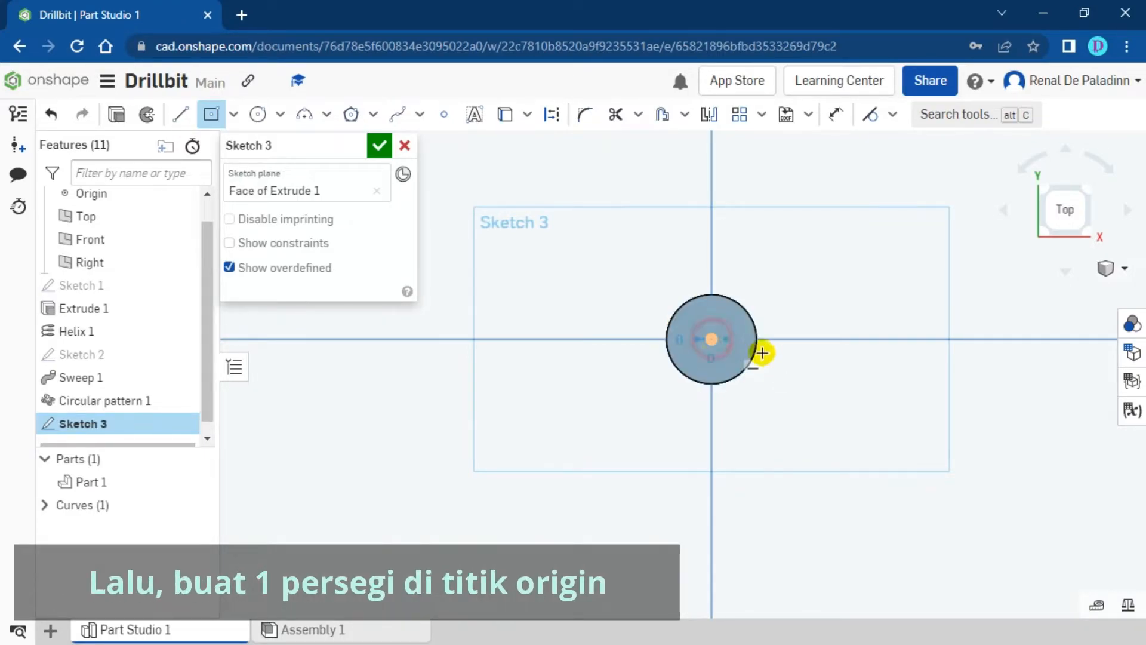
left_click(802, 364)
scroll(748, 382, "up", 3)
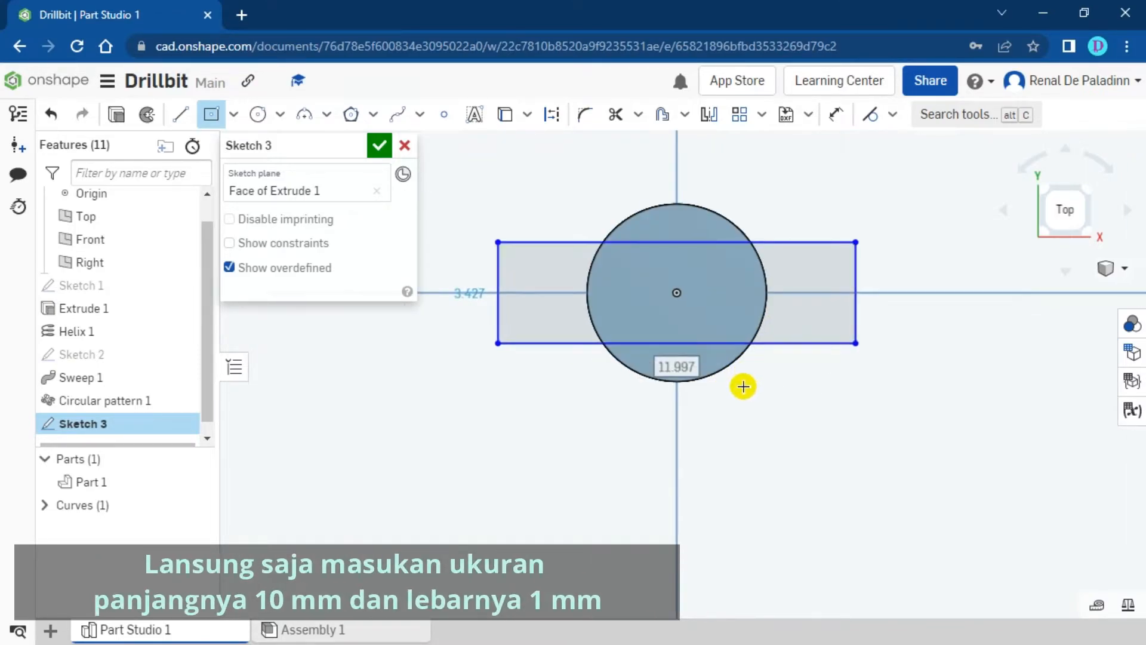
Set the rectangle's horizontal length to 10 mm and its vertical width to 1 mm.
type("10")
key("Return")
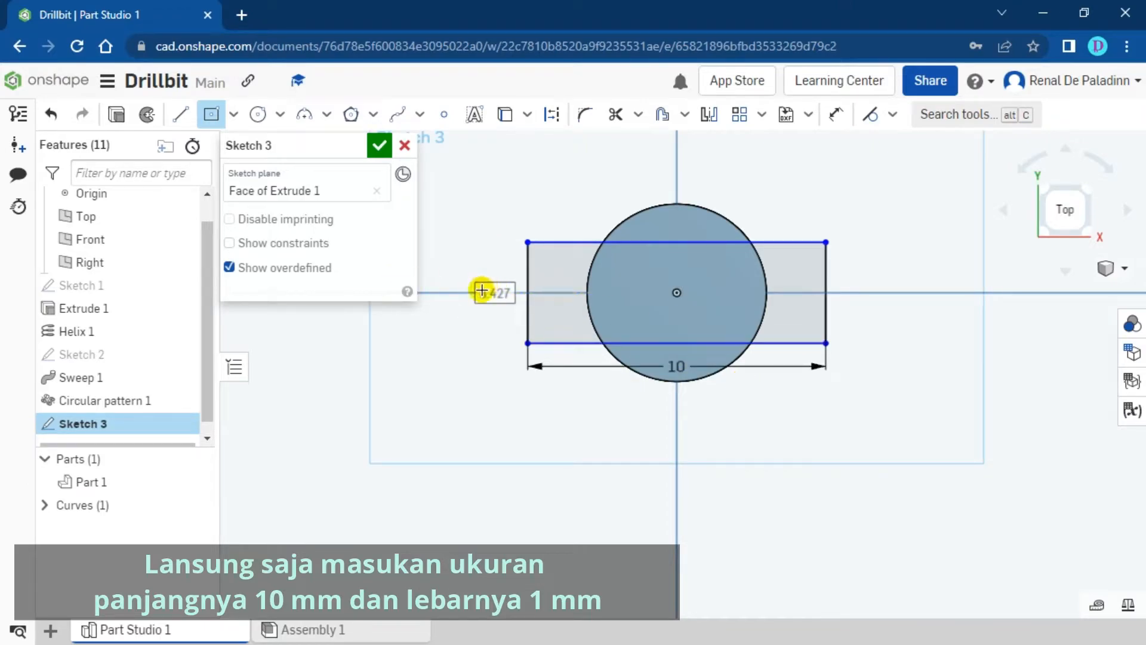
left_click(489, 287)
type("1")
key("Return")
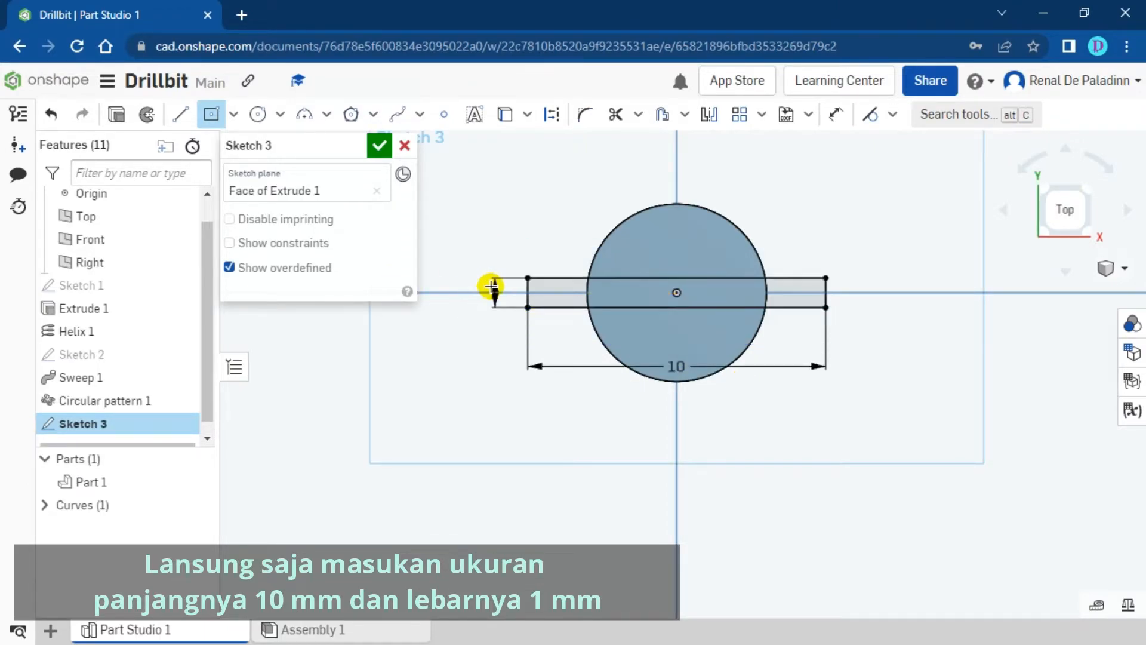
Leave the rectangle tool, move the 1 mm dimension's text above the rectangle and accept the sketch.
key("Escape")
left_click_drag(491, 290, 492, 245)
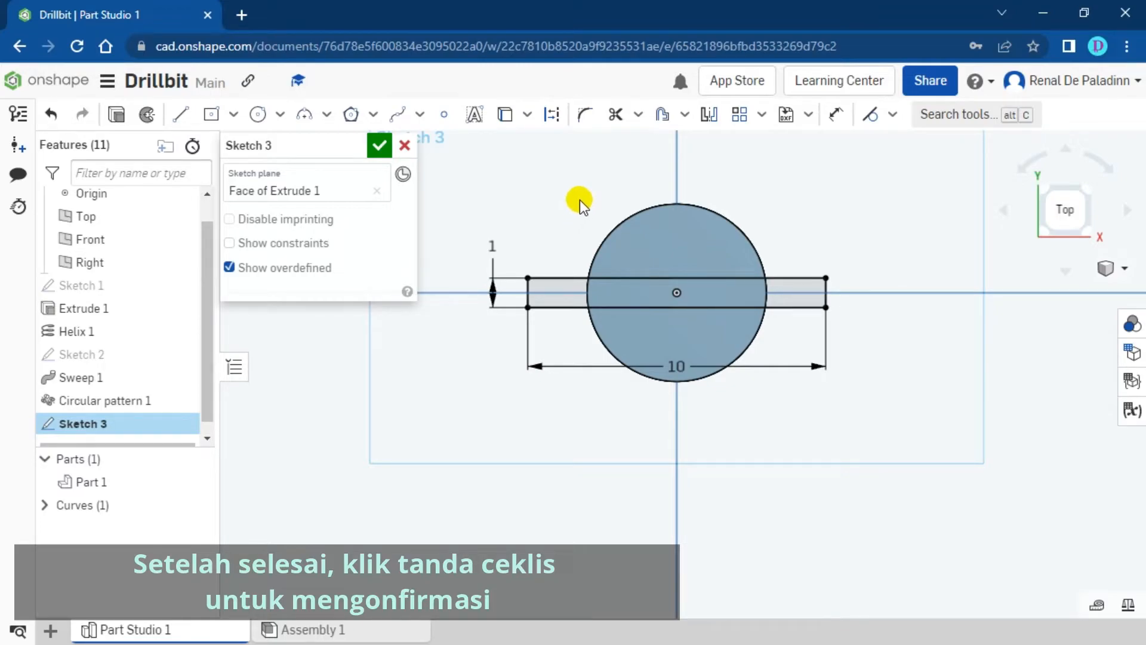
left_click(380, 146)
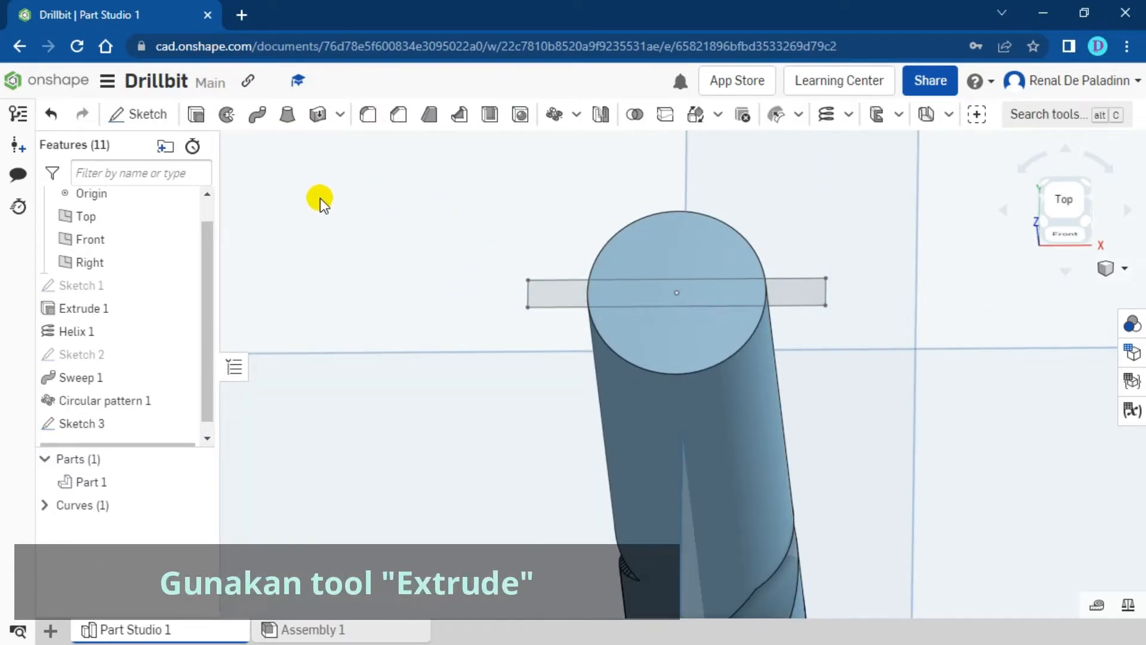
Start a solid extrude of all three regions of the rectangle sketch: the two outer ends and the middle.
left_click(197, 115)
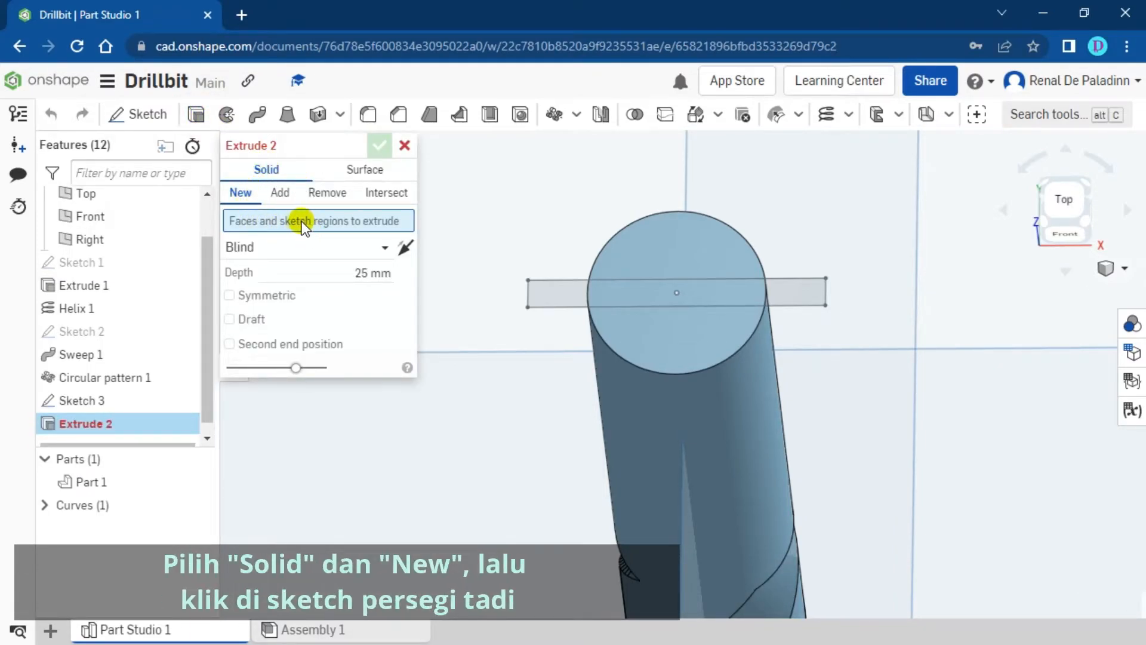
left_click(578, 294)
left_click(746, 292)
left_click(796, 292)
scroll(793, 230, "down", 3)
middle_click_drag(793, 230, 786, 441)
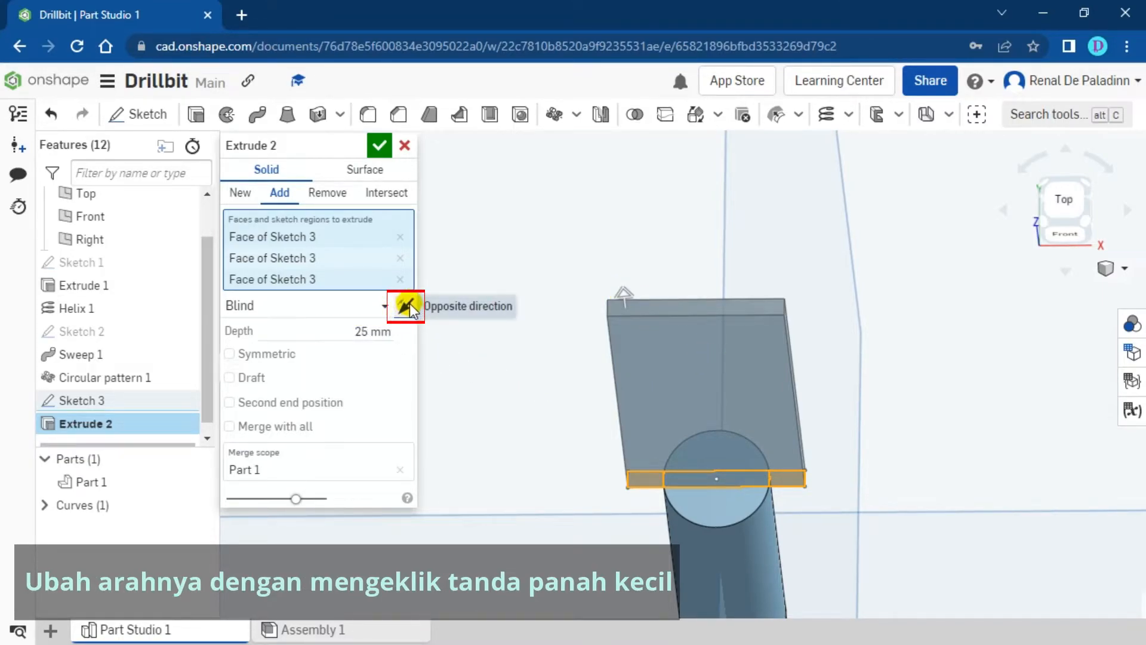
Reverse the extrusion so it runs down along the cylinder, with a depth of 18 mm, and accept it.
left_click(407, 306)
middle_click_drag(582, 396, 593, 258)
right_click_drag(591, 265, 590, 271)
scroll(537, 318, "up", 1)
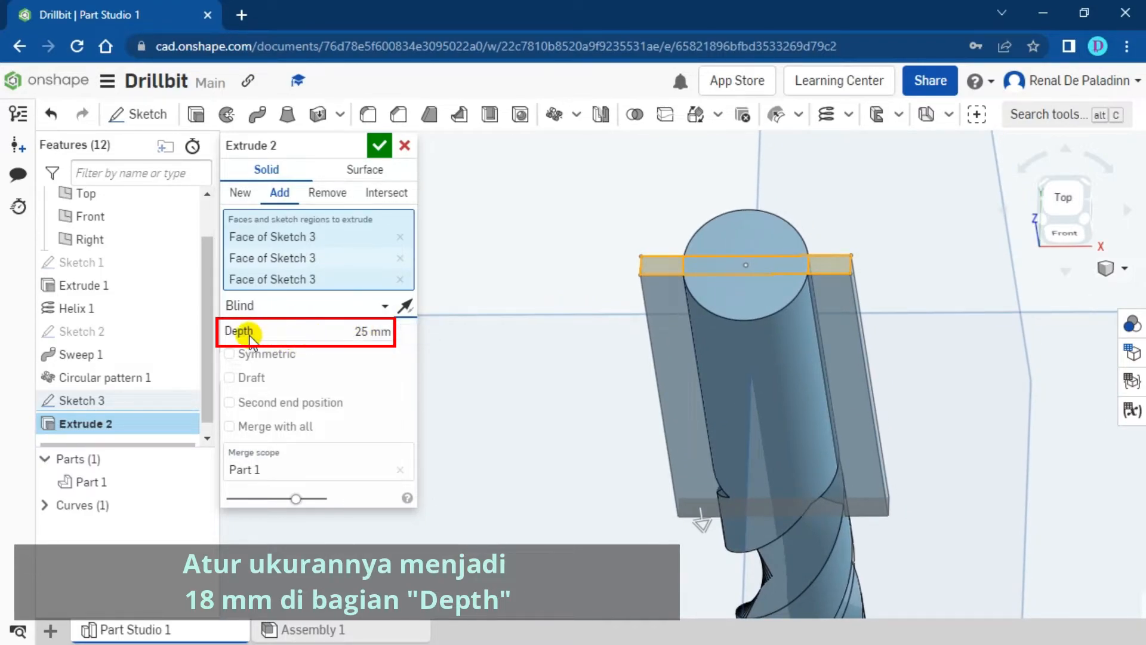
left_click(344, 332)
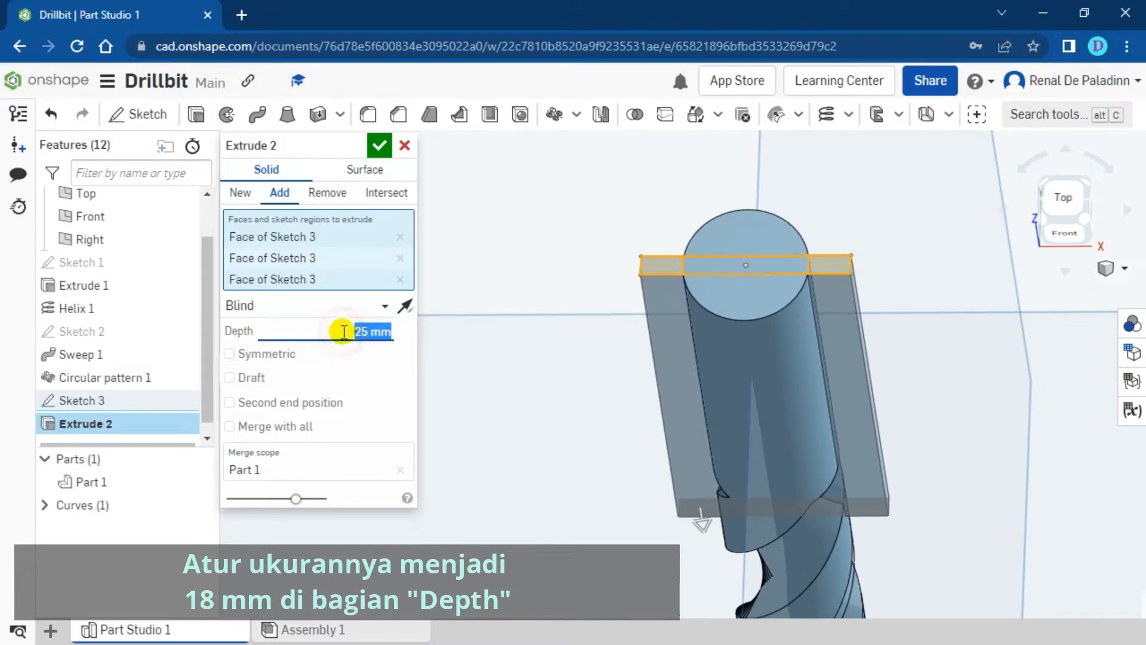
key("Return")
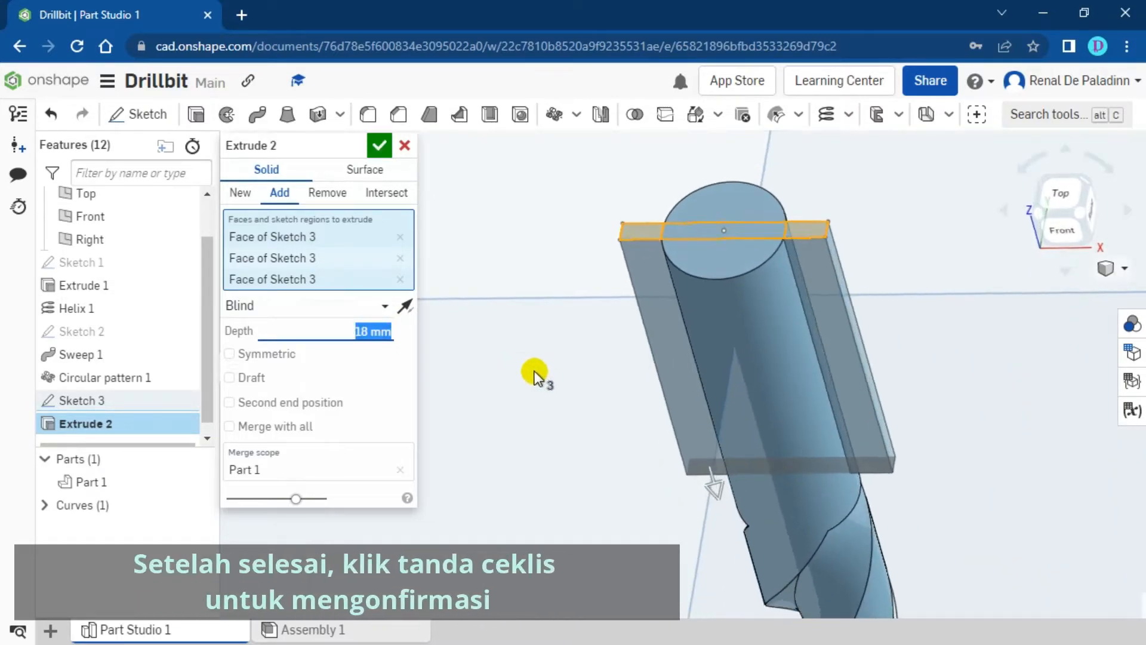
left_click(378, 146)
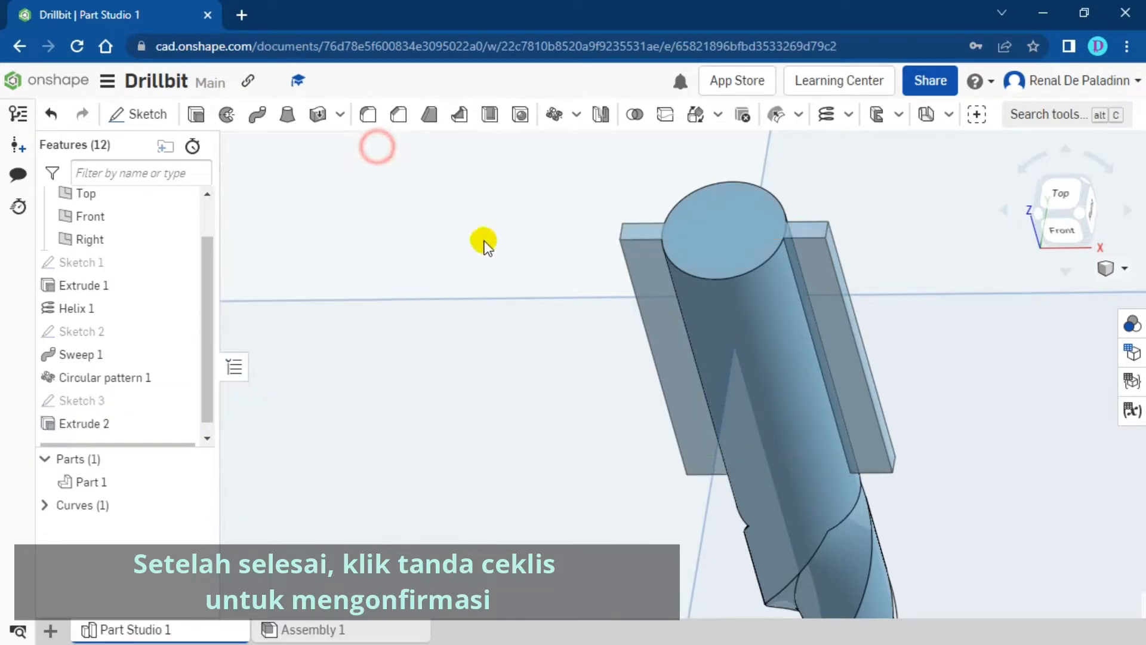
Start an edge fillet and select the short upper outer edge of each of the two shank fins.
key("shift+7")
right_click_drag(503, 286, 528, 248)
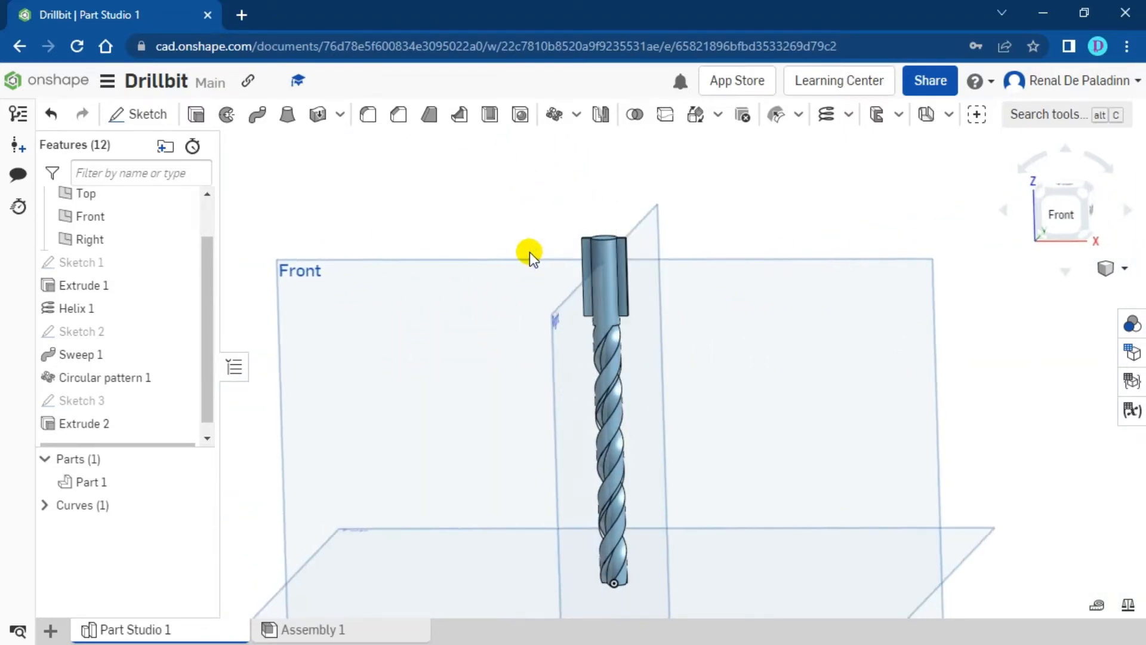
scroll(589, 225, "up", 5)
scroll(590, 224, "up", 3)
mouse_move(602, 216)
right_mouse_down()
mouse_move(608, 224)
mouse_move(583, 225)
mouse_move(589, 209)
right_mouse_up()
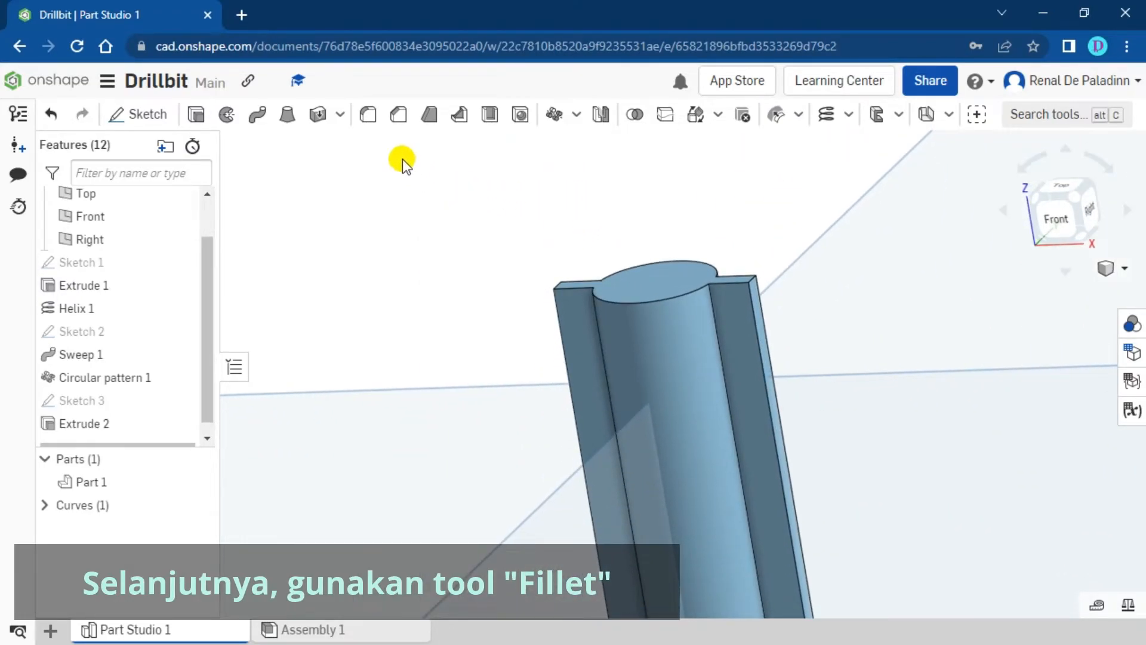
left_click(369, 116)
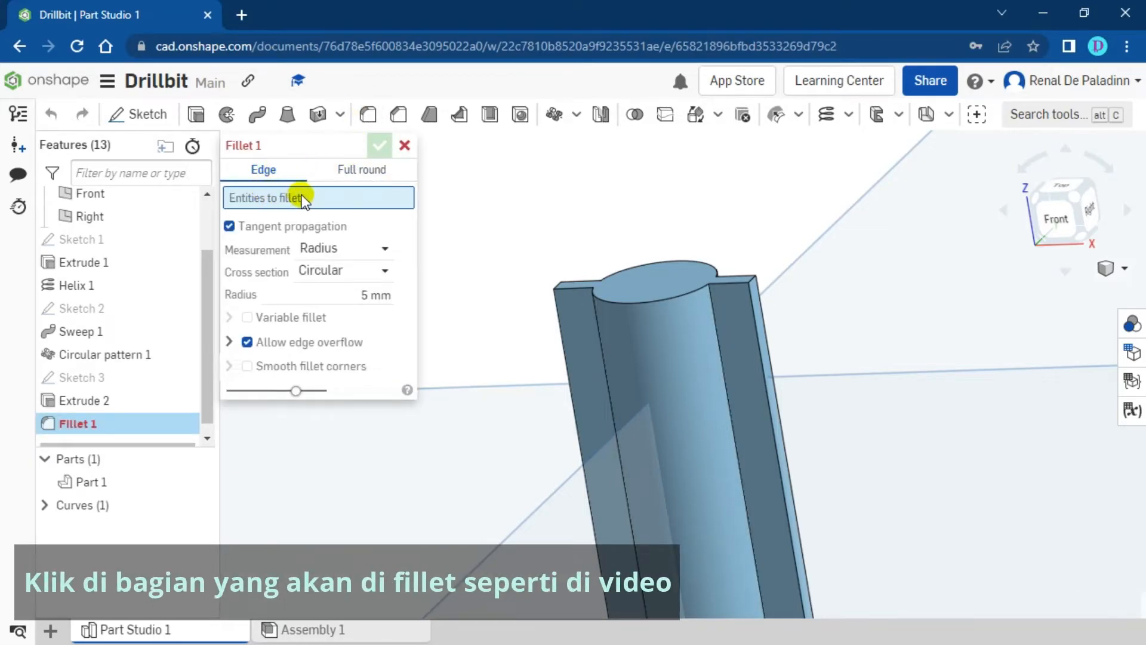
scroll(521, 293, "up", 5)
right_click_drag(536, 283, 563, 296)
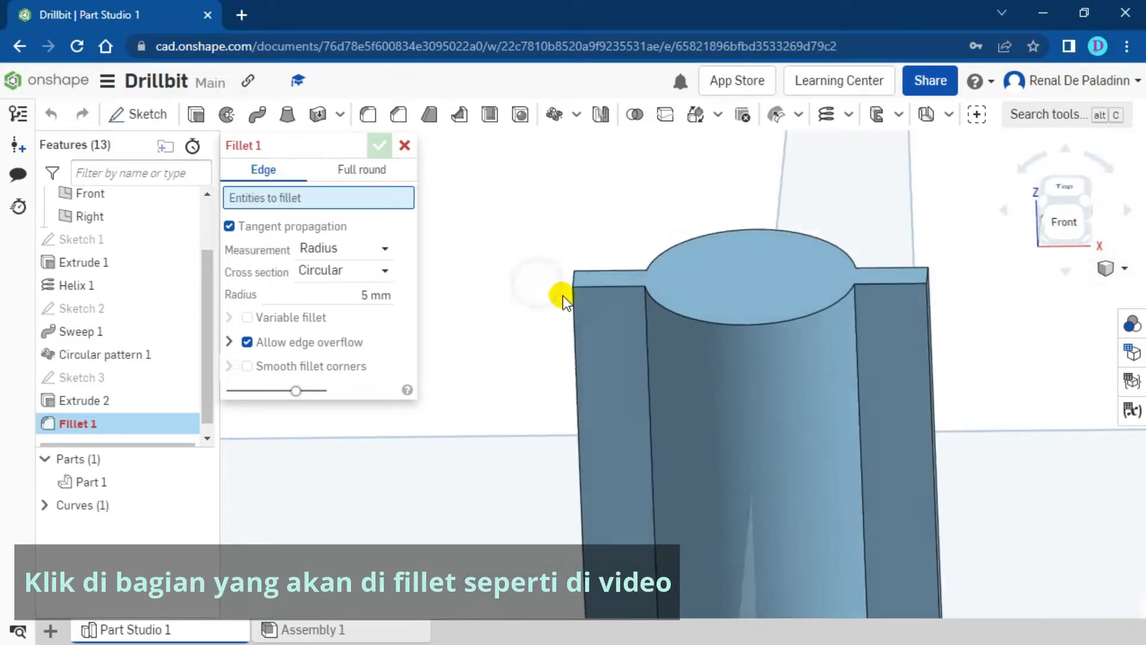
left_click(582, 285)
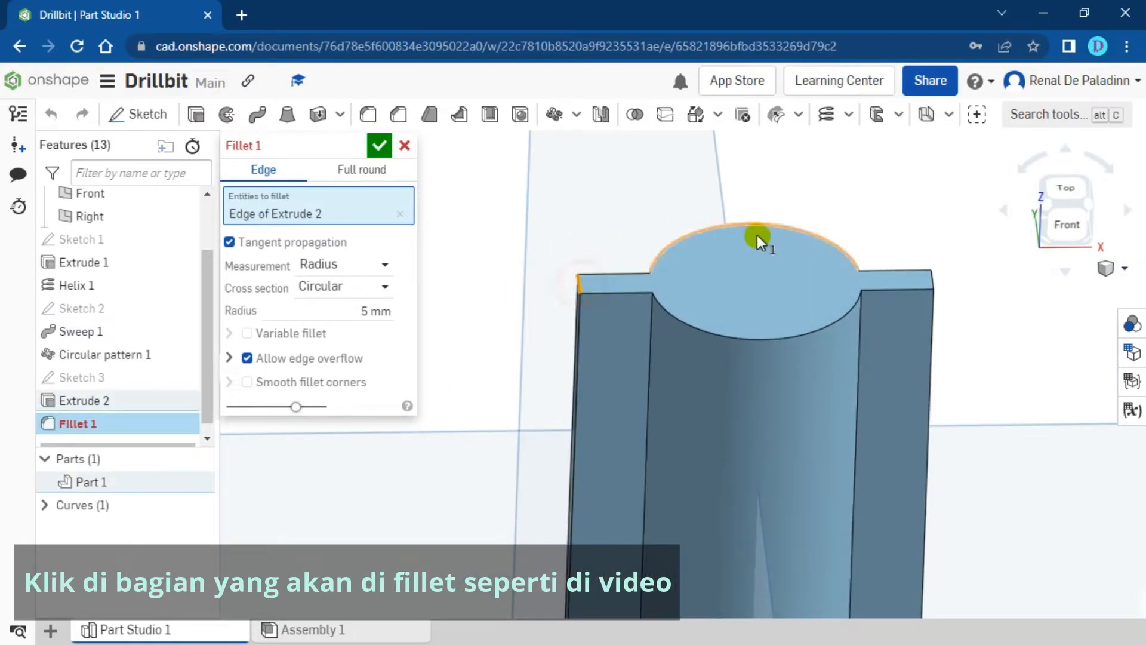
right_click_drag(866, 210, 860, 263)
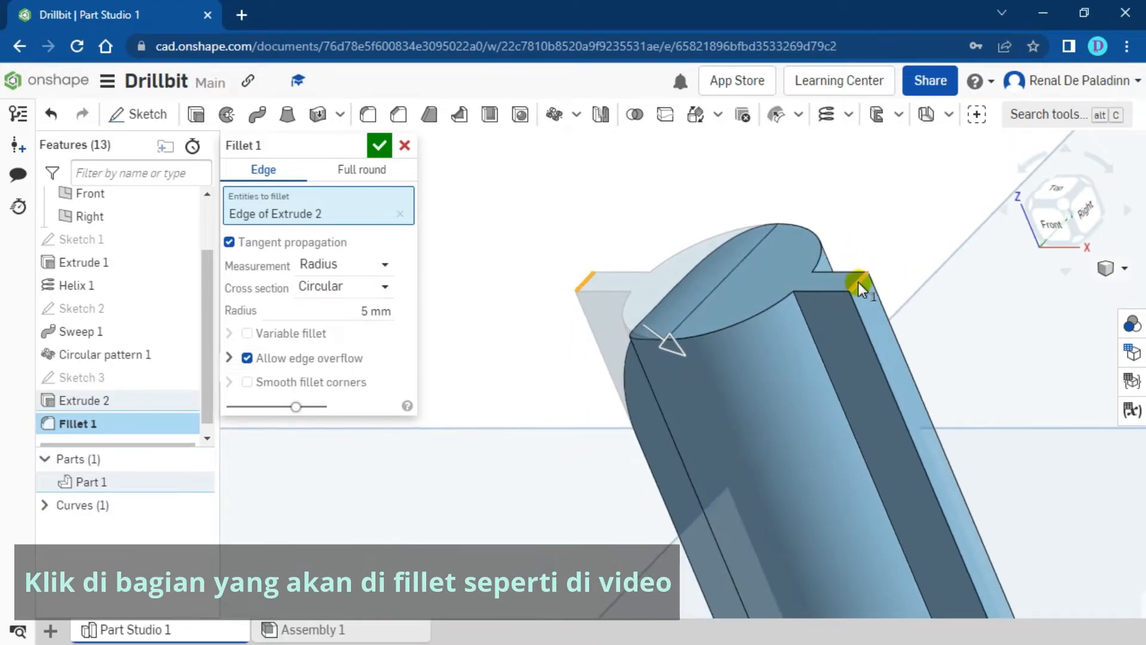
left_click(858, 283)
Add the short lower outer edges of both shank fins to the fillet selection.
middle_click_drag(862, 282, 827, 153)
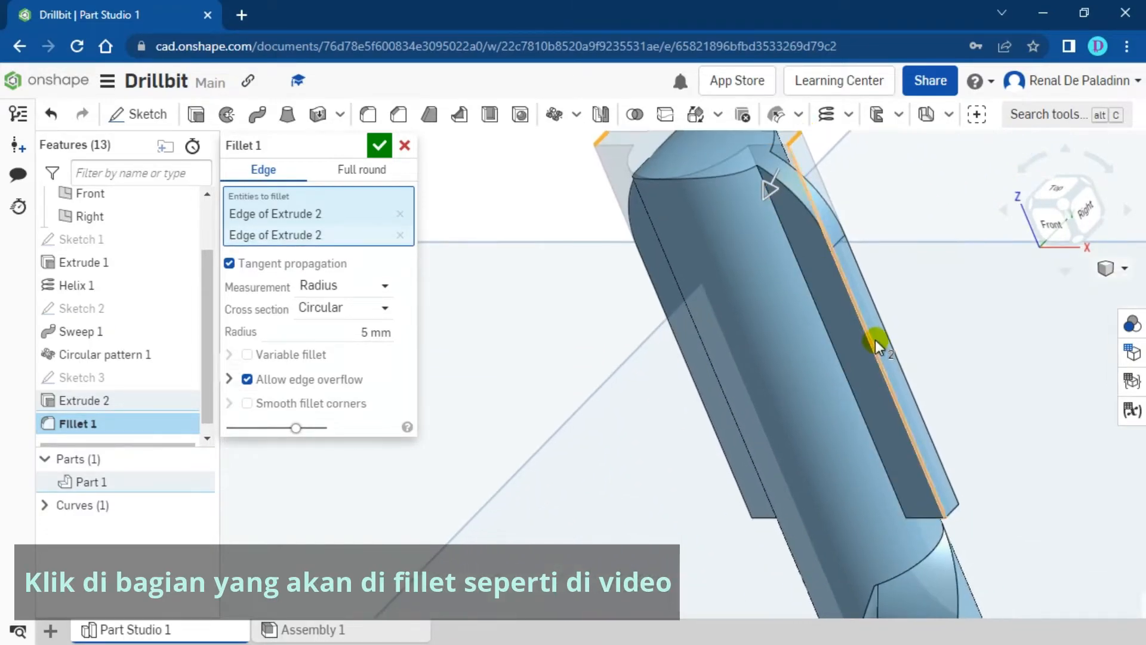
scroll(726, 237, "up", 3)
scroll(818, 399, "up", 5)
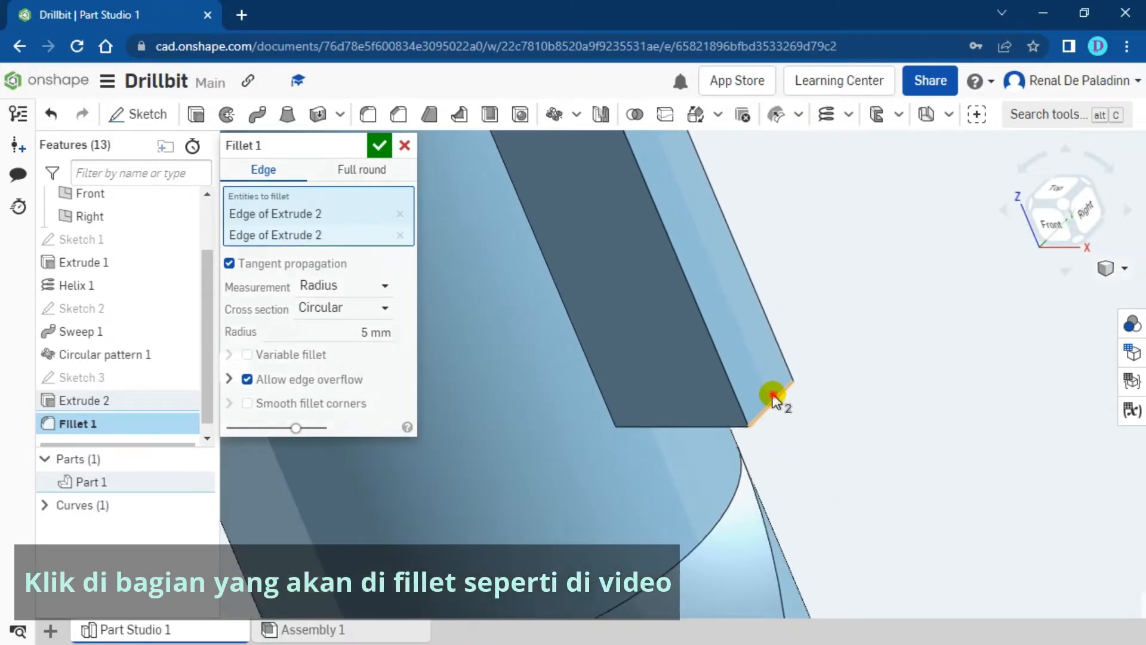
left_click(774, 399)
right_click_drag(754, 391, 665, 402)
left_click(664, 401)
Set the fin corner fillet's radius to 2 mm and accept the fillet.
right_click_drag(781, 359, 782, 302)
mouse_move(803, 302)
right_mouse_down()
mouse_move(786, 295)
mouse_move(828, 282)
mouse_move(815, 311)
right_mouse_up()
scroll(814, 295, "up", 2)
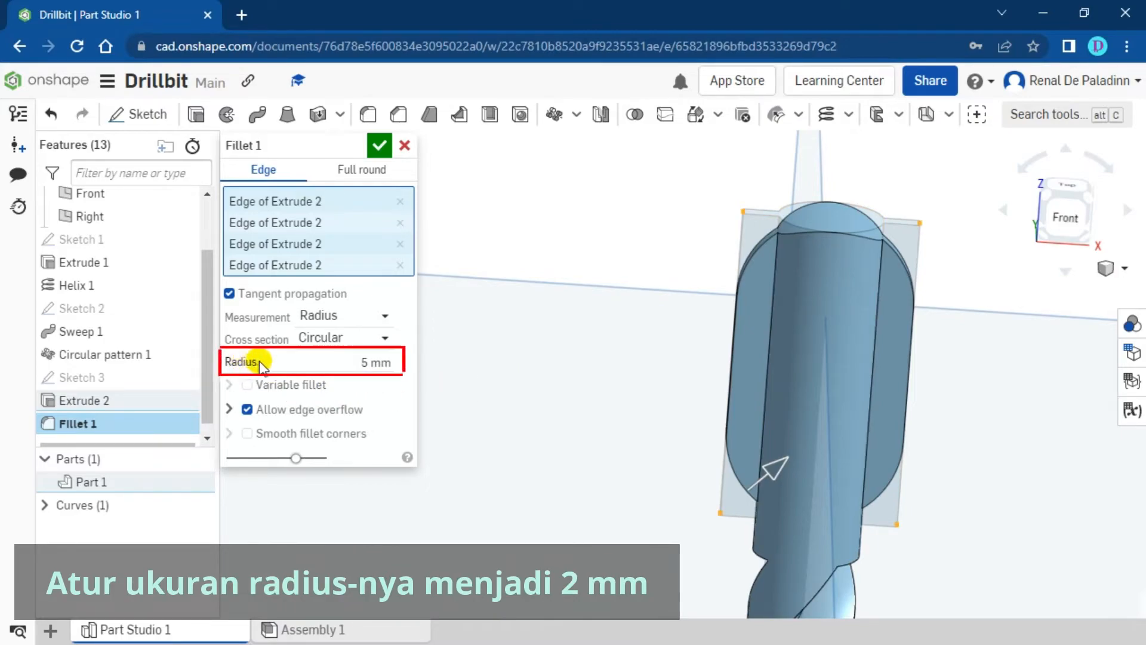
left_click(346, 360)
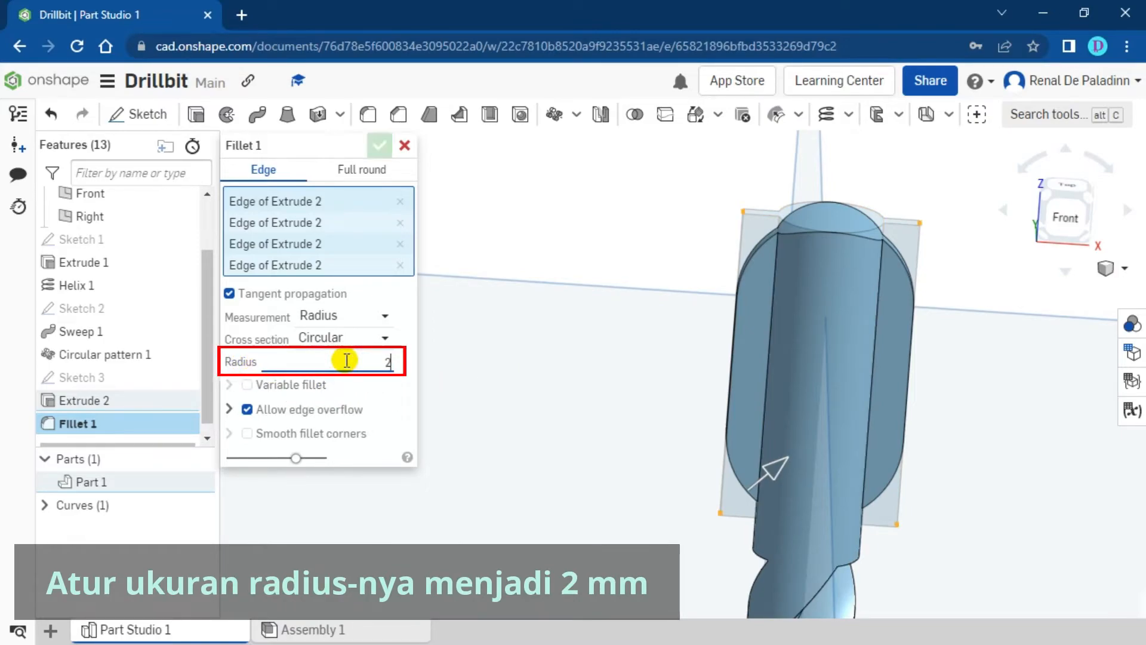
key("Return")
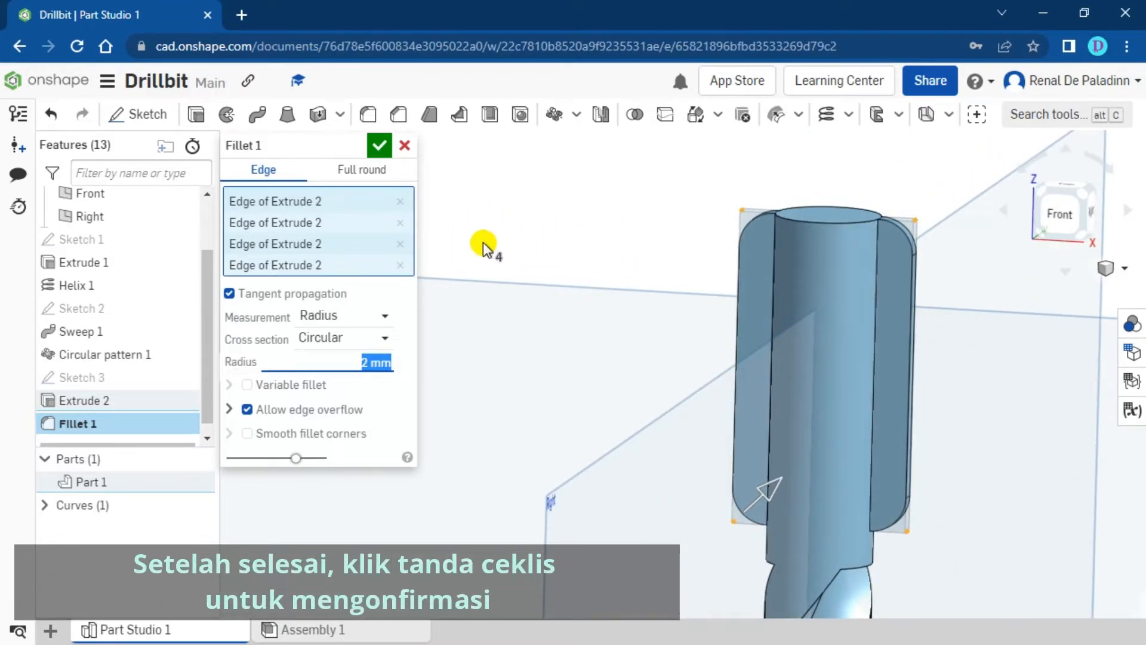
left_click(380, 147)
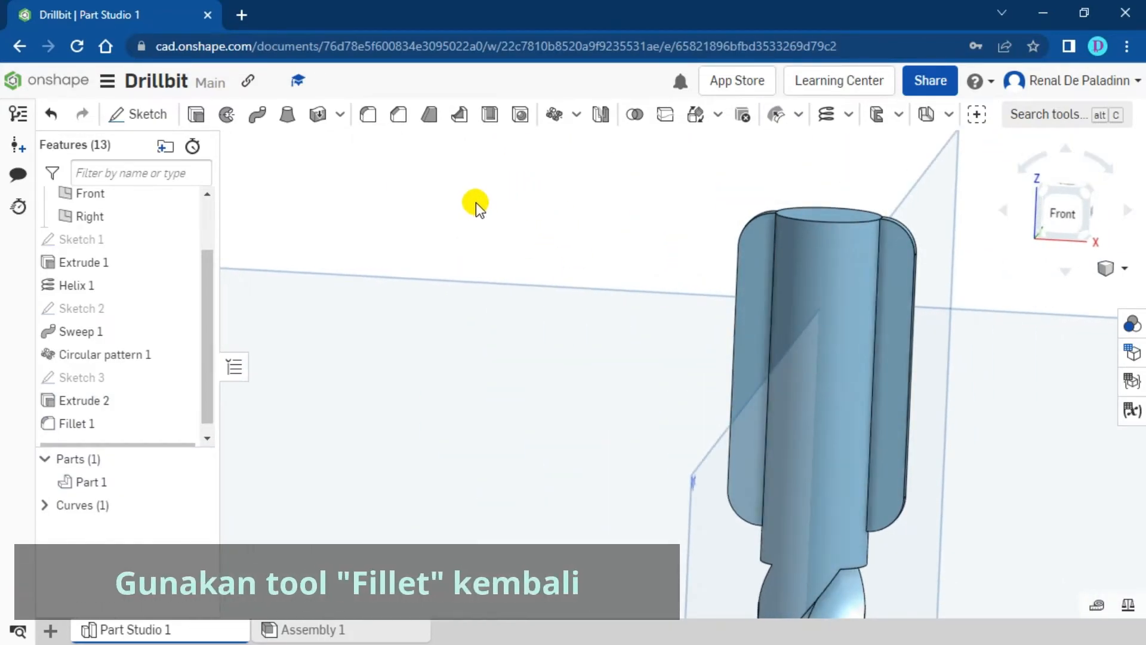
Start a second edge fillet and select the two long front edges where the fins meet the cylinder.
left_click(369, 115)
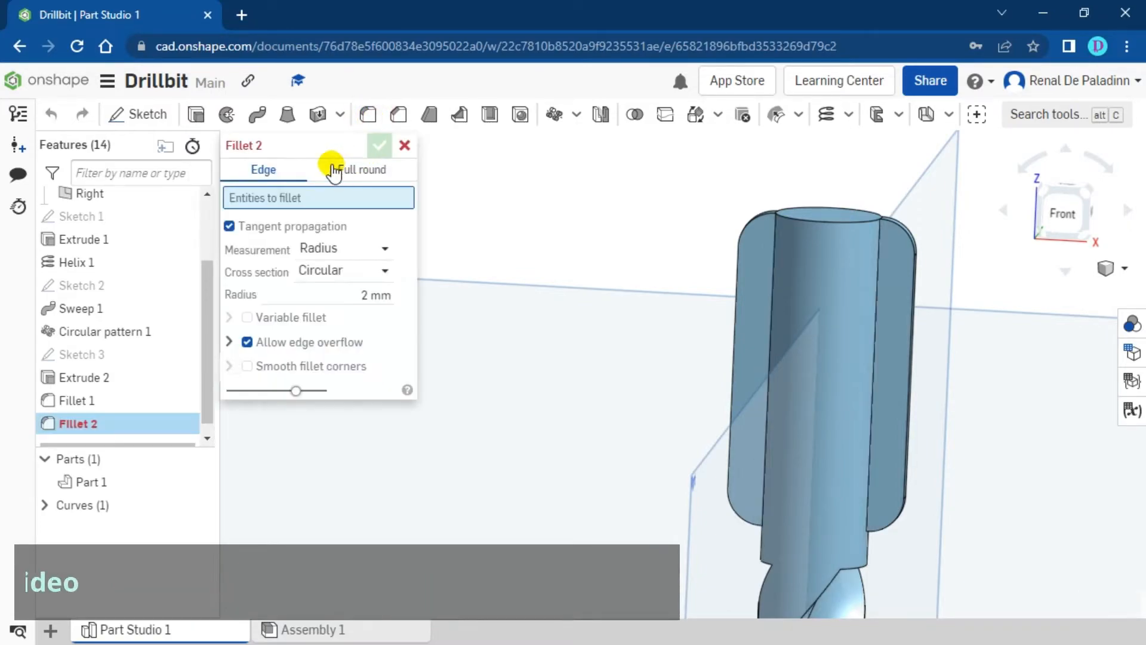
right_click_drag(466, 242, 598, 268)
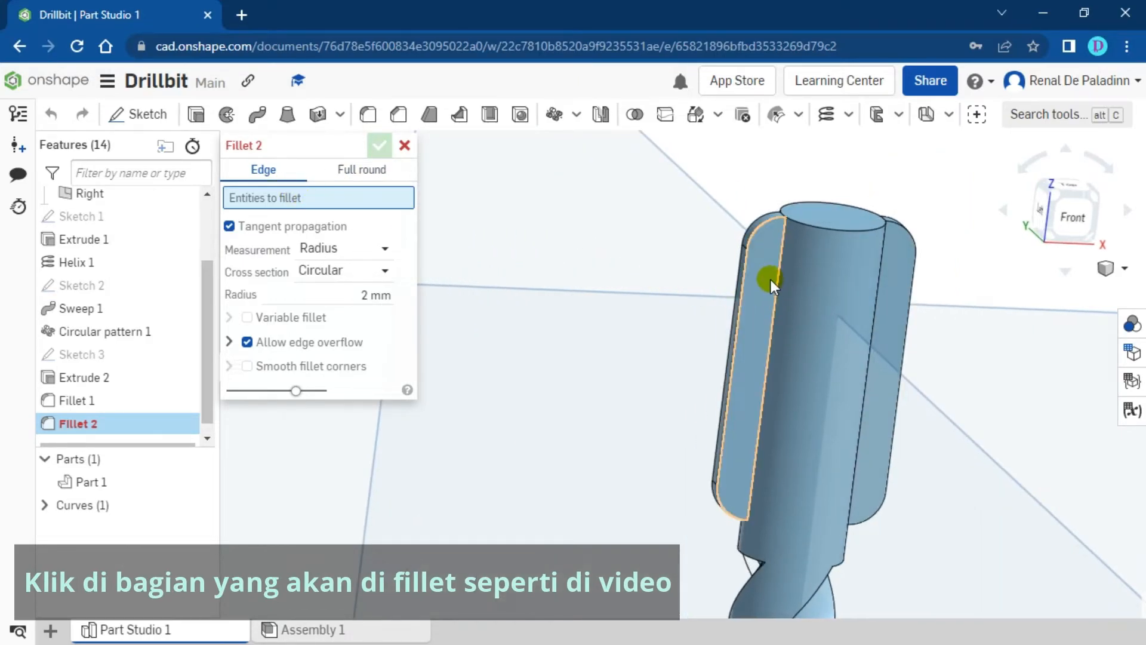
scroll(780, 283, "up", 4)
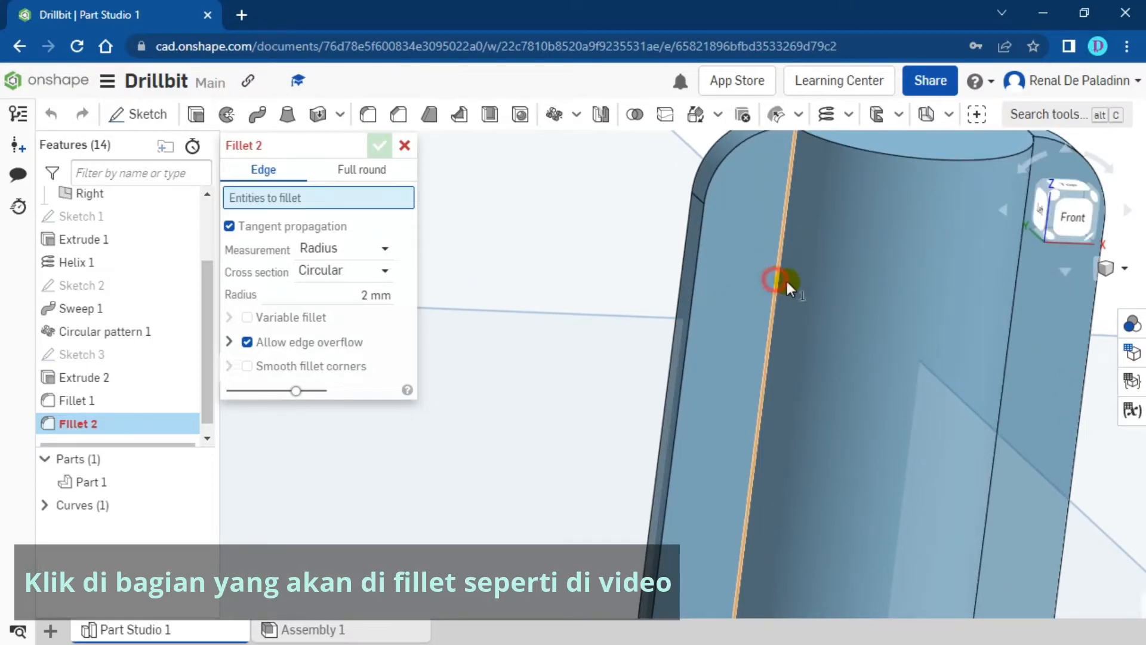
left_click(776, 279)
scroll(823, 274, "down", 5)
scroll(930, 258, "up", 5)
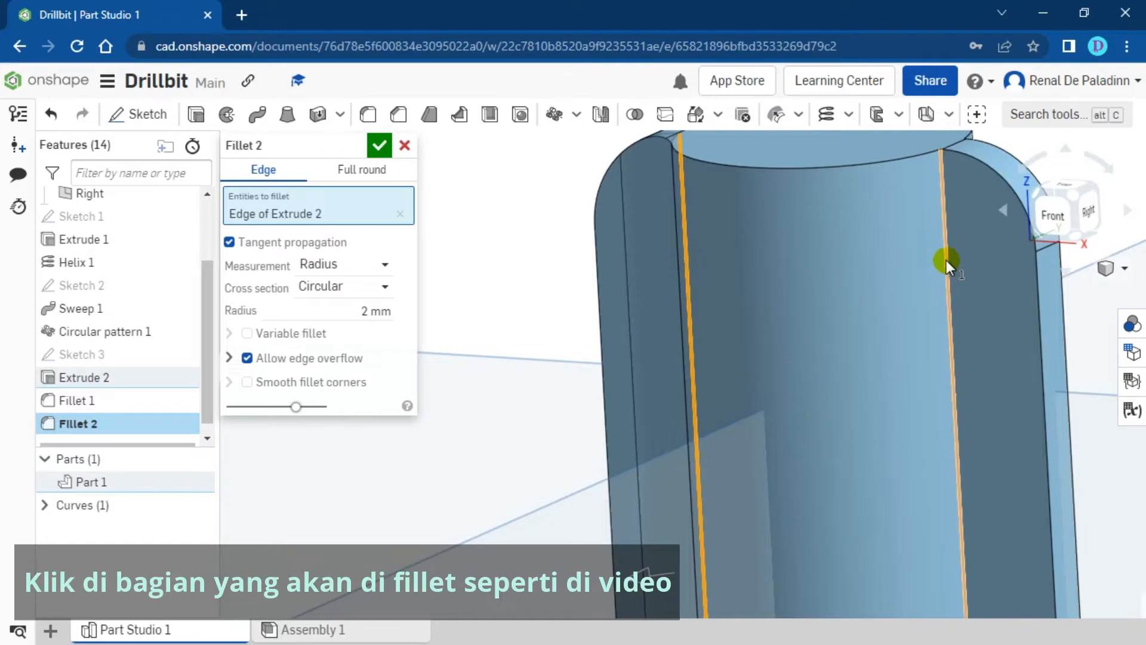
left_click(947, 260)
Add the two long back edges where the fins meet the cylinder to the second fillet's selection.
scroll(947, 257, "down", 5)
right_click_drag(904, 256, 822, 261)
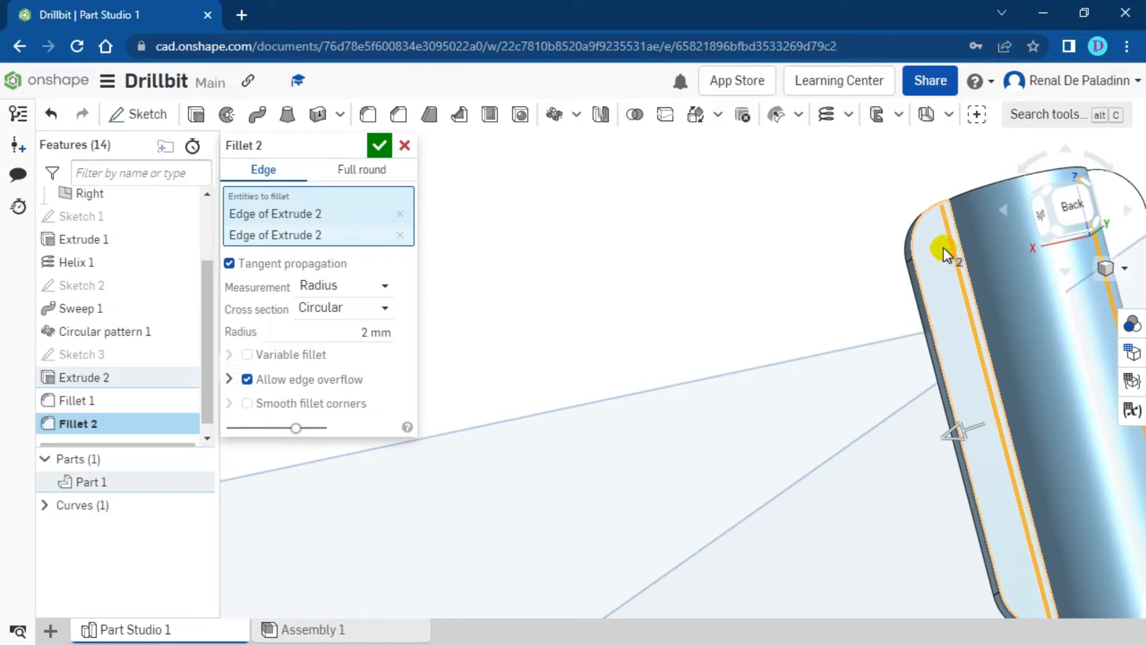
scroll(962, 242, "up", 5)
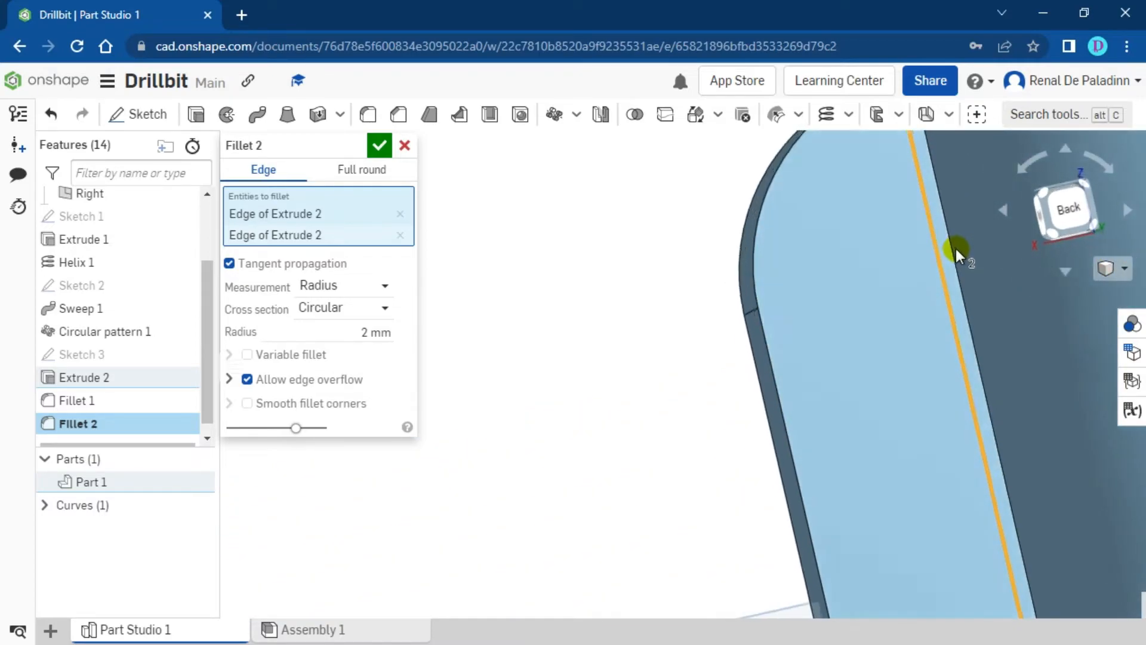
right_click_drag(955, 247, 951, 251)
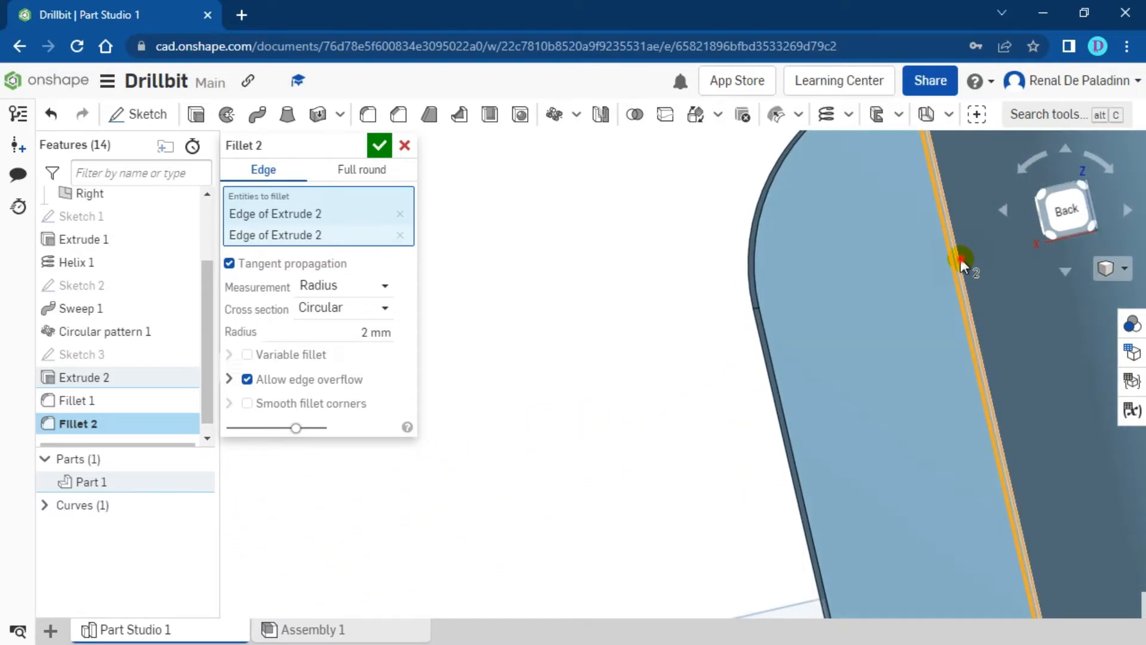
left_click(965, 258)
scroll(966, 258, "down", 5)
right_click_drag(986, 250, 742, 292)
scroll(836, 291, "up", 5)
scroll(839, 286, "down", 3)
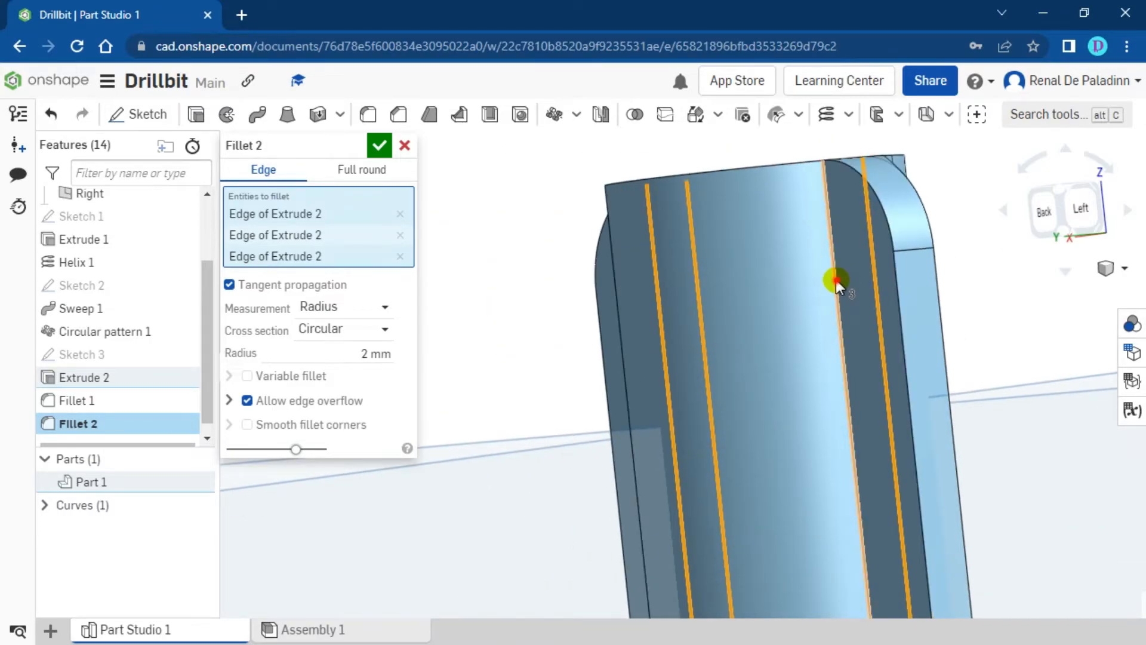
left_click(836, 279)
scroll(597, 367, "down", 2)
mouse_move(603, 317)
right_mouse_down()
mouse_move(604, 356)
mouse_move(599, 327)
right_mouse_up()
scroll(600, 327, "down", 2)
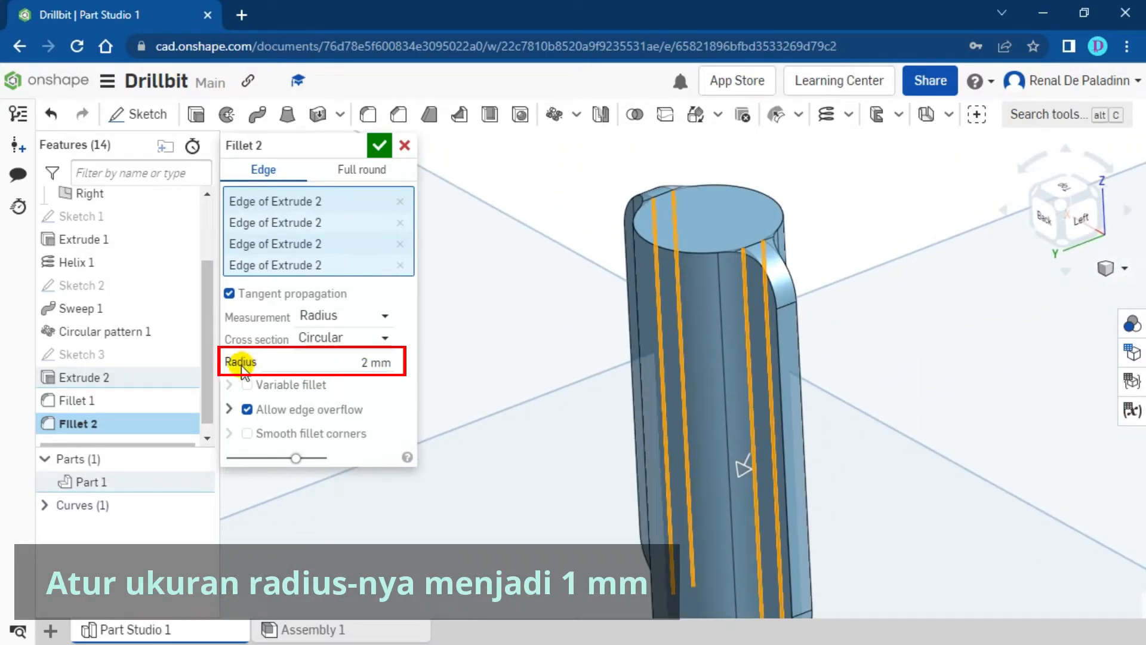
Set the radius of the fillet along the fins' long edges to 1 mm and accept it.
left_click(365, 364)
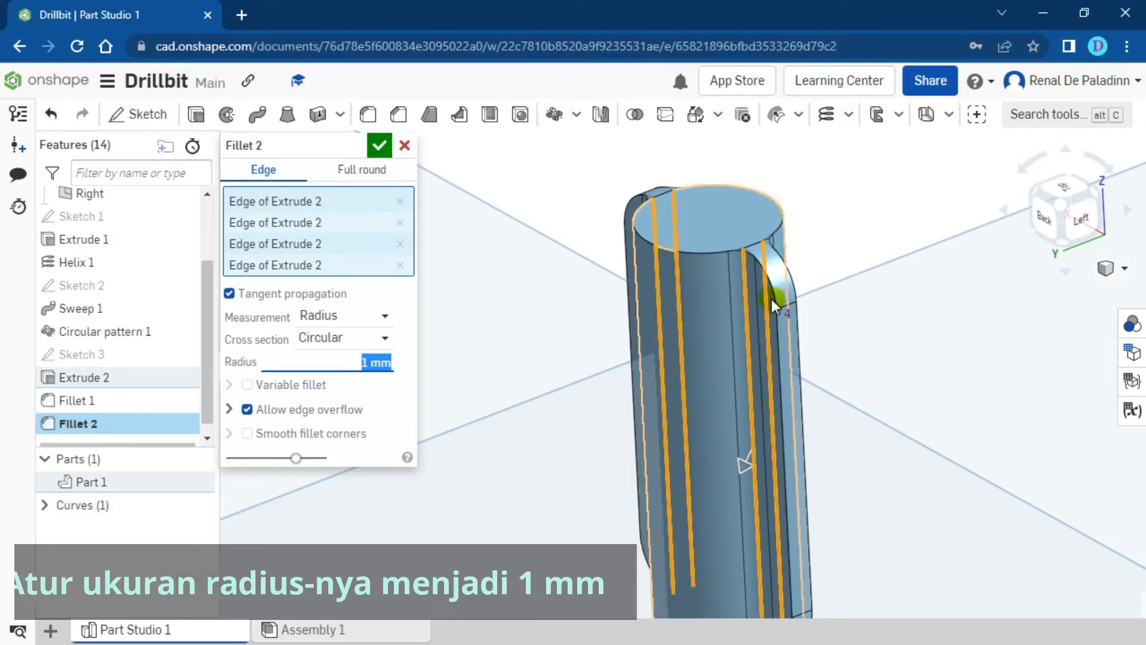
scroll(768, 269, "up", 3)
right_click_drag(857, 255, 819, 328)
scroll(747, 286, "down", 5)
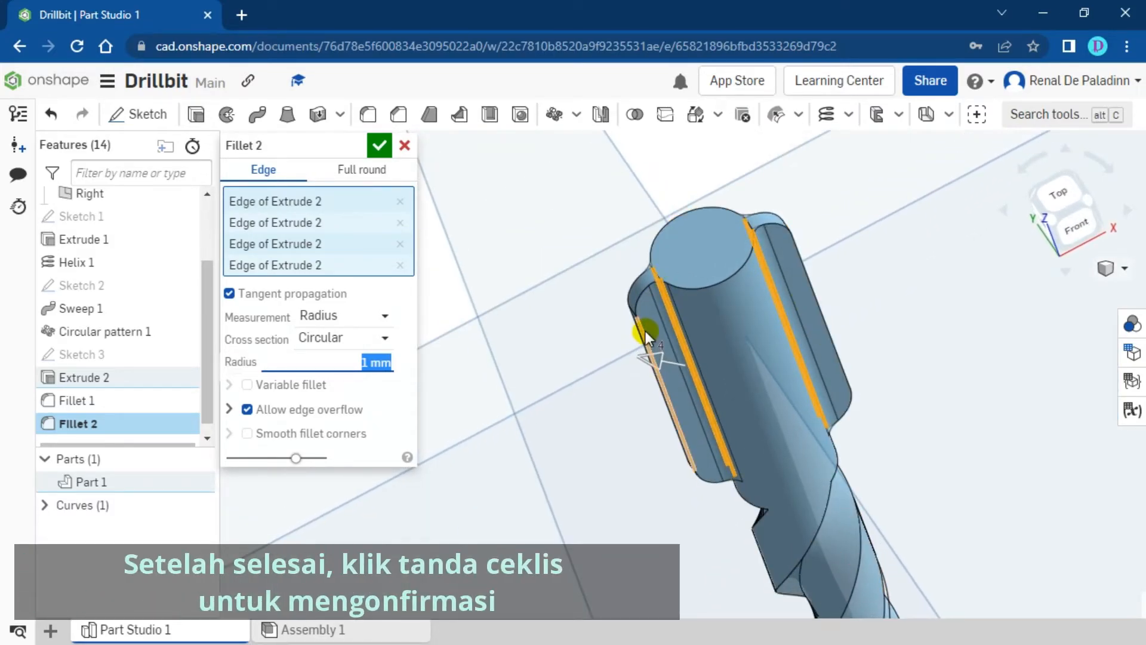
left_click(377, 147)
Examine the filleted shank fins up close, including where both fillets meet, and review the whole drill bit.
right_click_drag(810, 269, 842, 242)
scroll(792, 242, "up", 5)
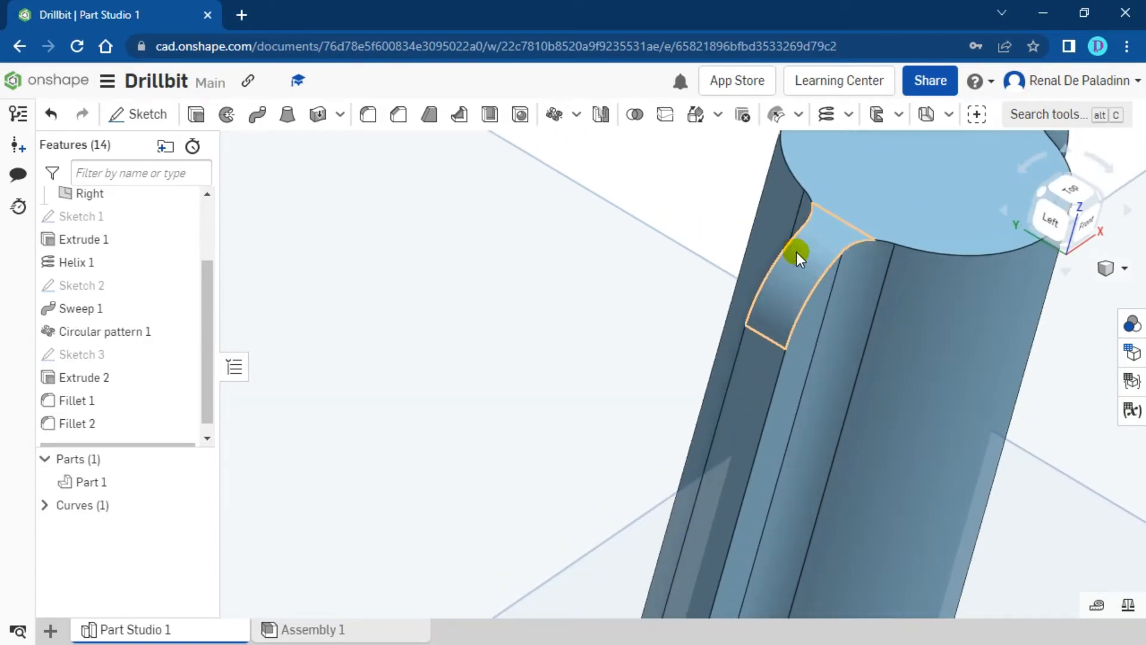
scroll(883, 294, "up", 5)
left_click(884, 292)
left_click(774, 213)
scroll(888, 315, "down", 6)
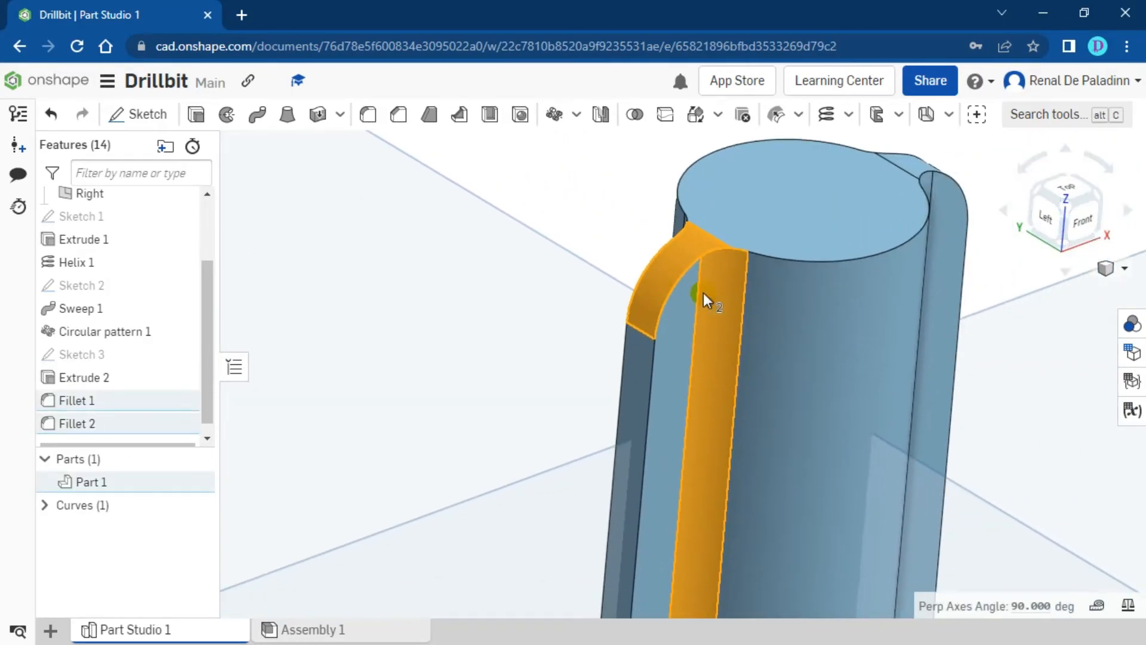
left_click(887, 210)
scroll(887, 211, "down", 5)
mouse_move(888, 212)
right_mouse_down()
mouse_move(854, 202)
mouse_move(872, 200)
right_mouse_up()
left_click(1083, 199)
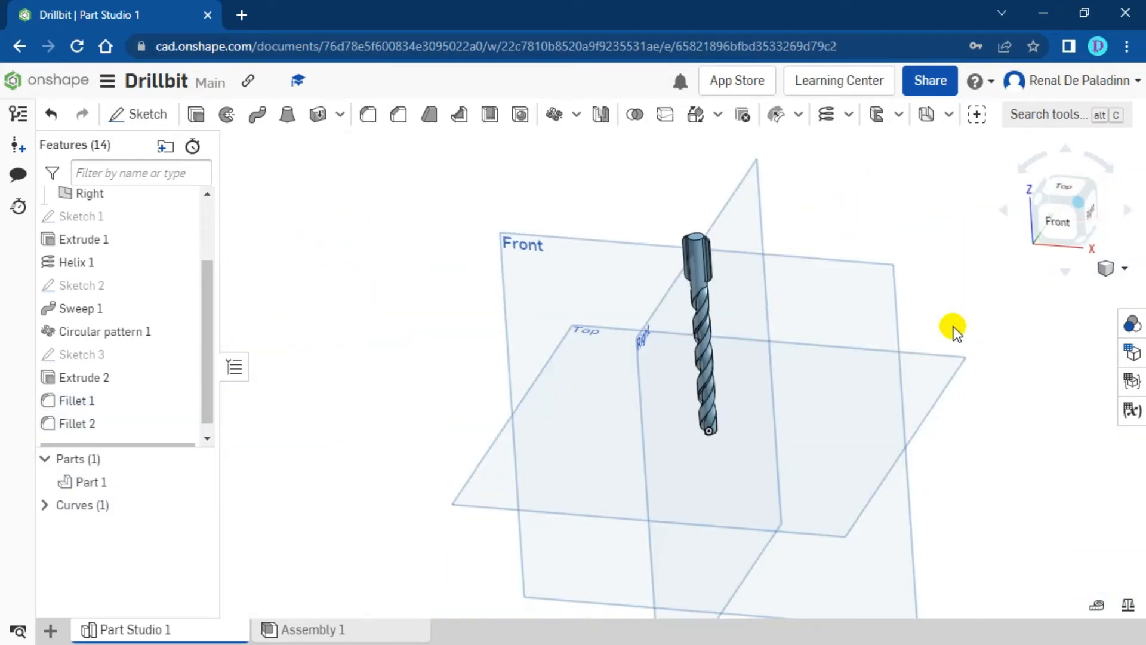
scroll(703, 338, "up", 5)
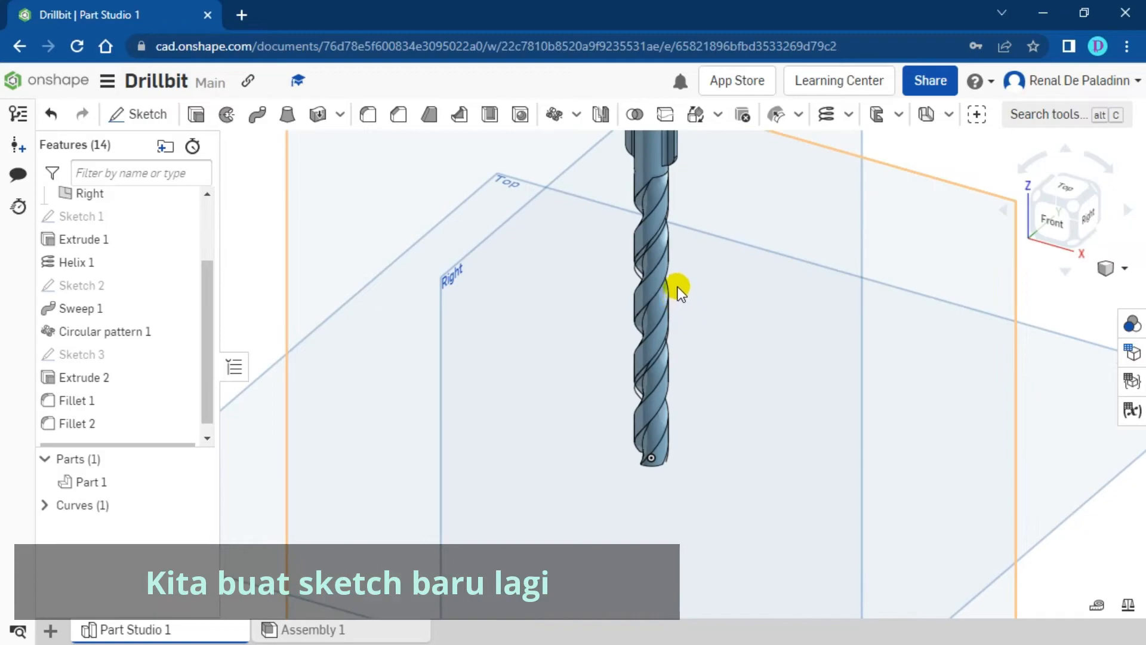
scroll(679, 282, "down", 3)
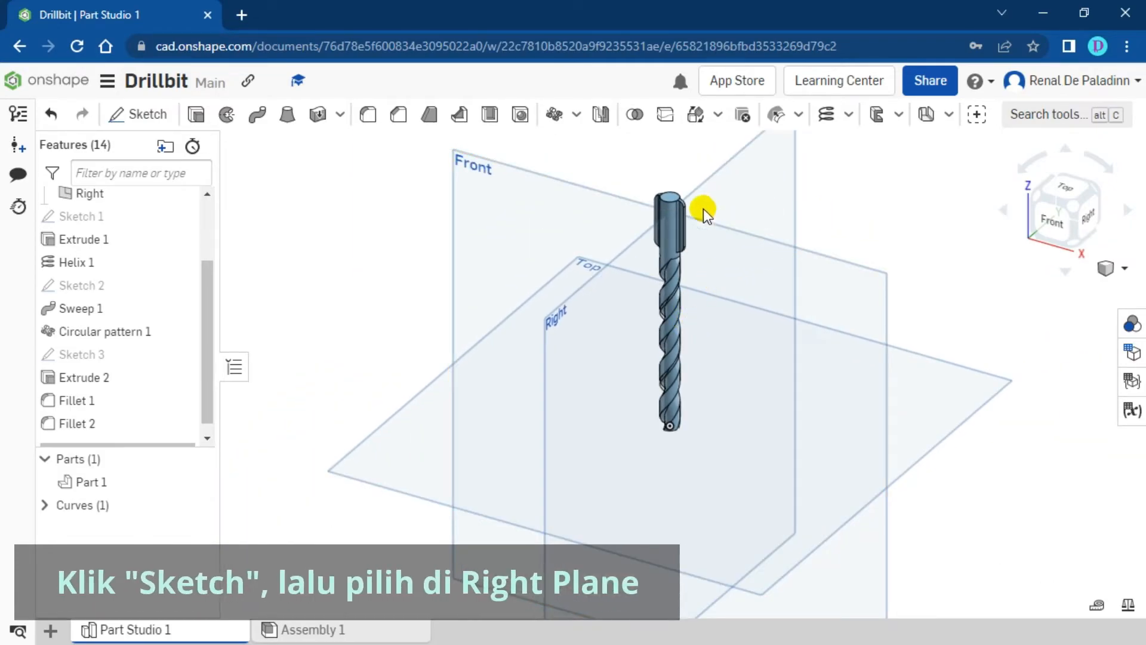
Start a new sketch on the Right plane and view it normal to the sketch plane.
left_click(152, 115)
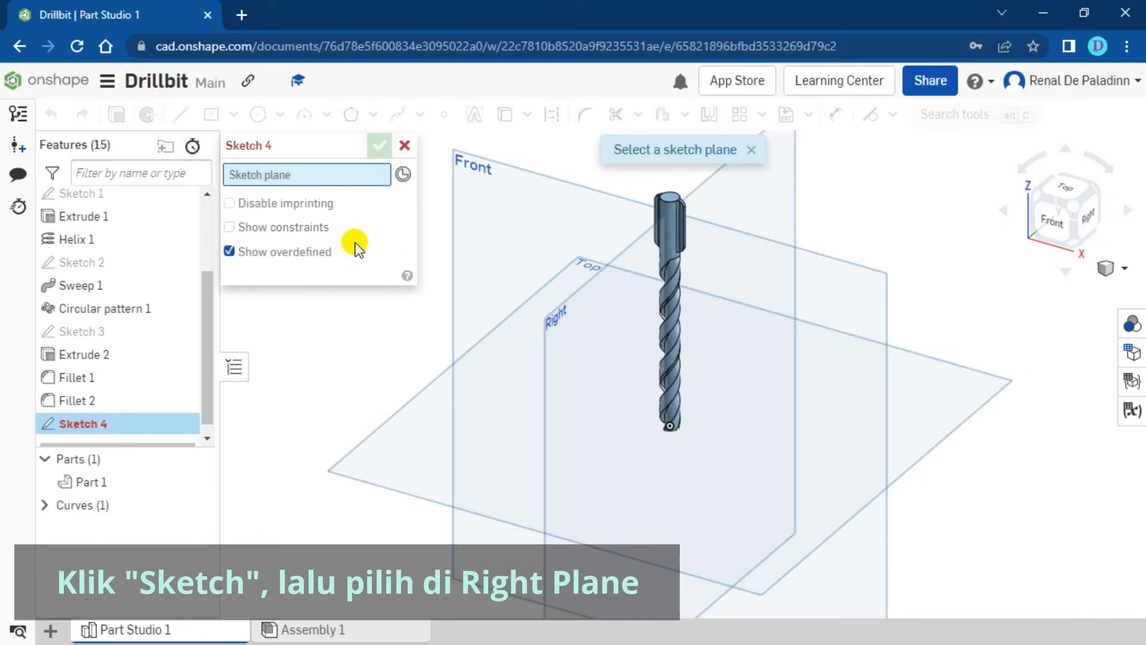
middle_click_drag(409, 336, 375, 319)
right_click_drag(860, 225, 873, 251)
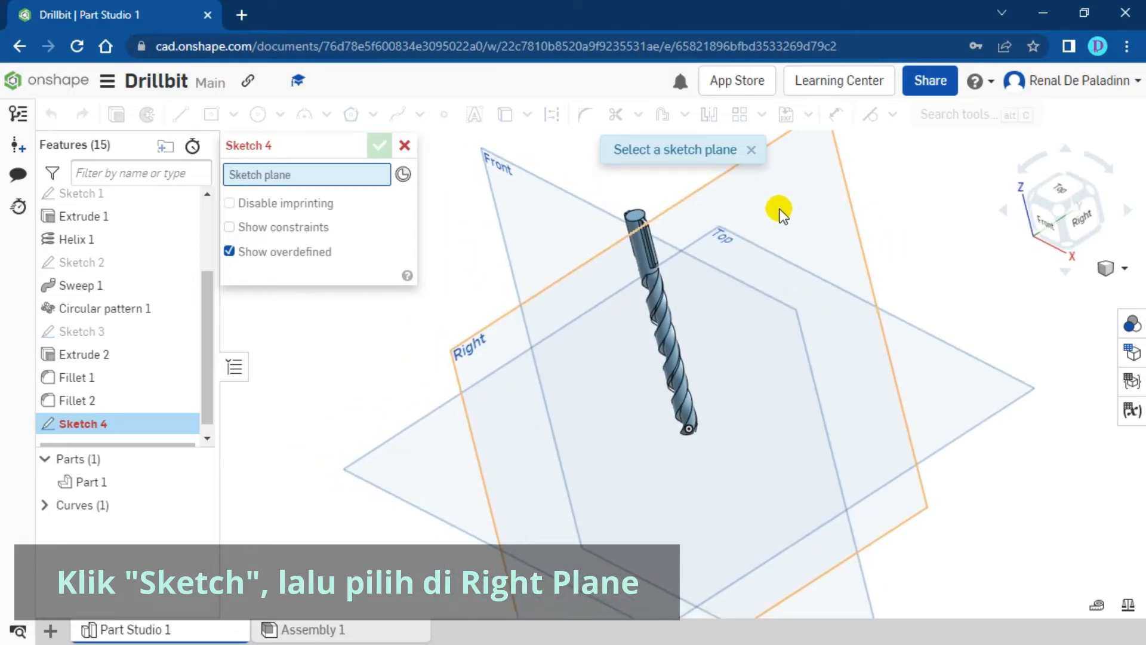
left_click(794, 197)
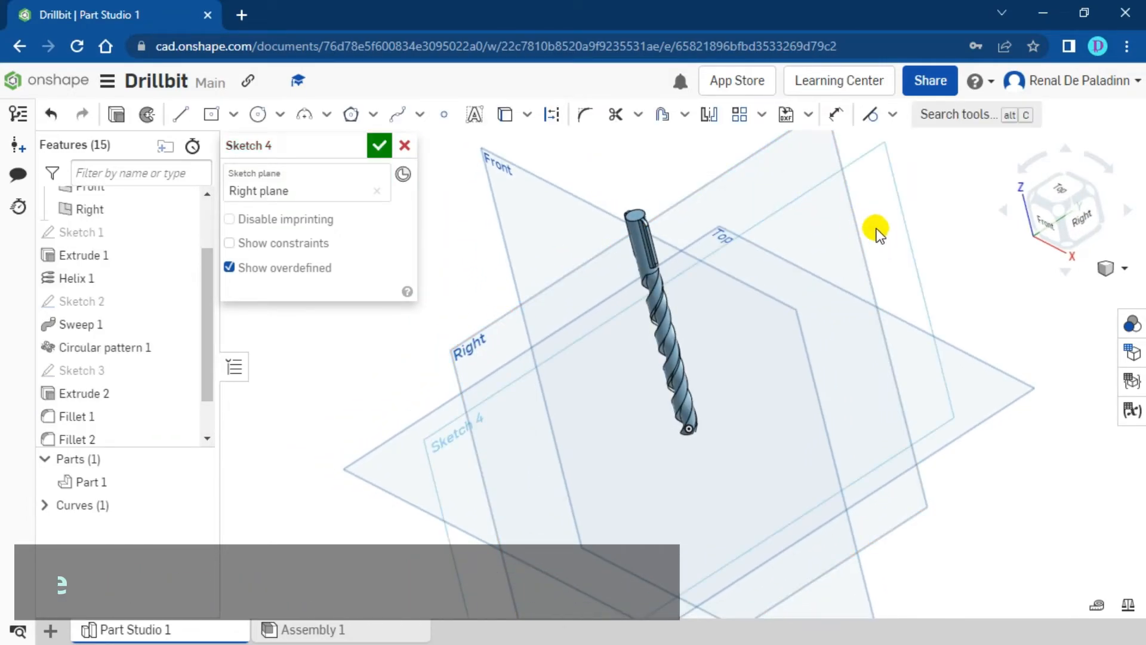
right_click(915, 222)
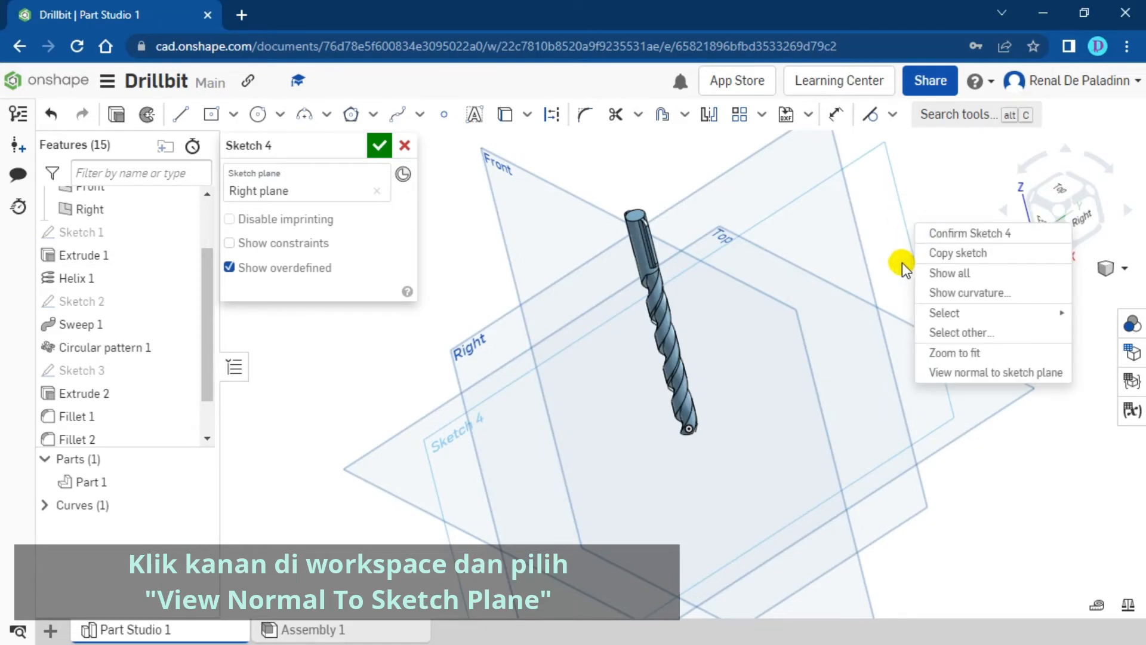
left_click(933, 375)
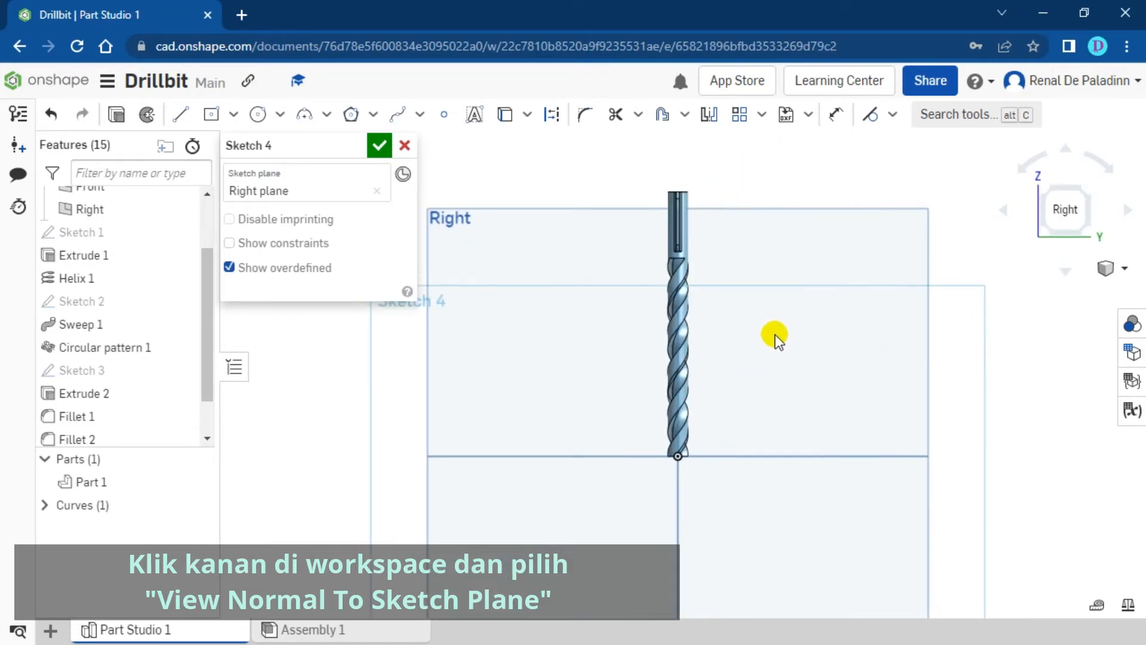
Draw a vertical construction line about 9.5 mm long from the origin up along the drill bit's axis.
scroll(737, 410, "up", 10)
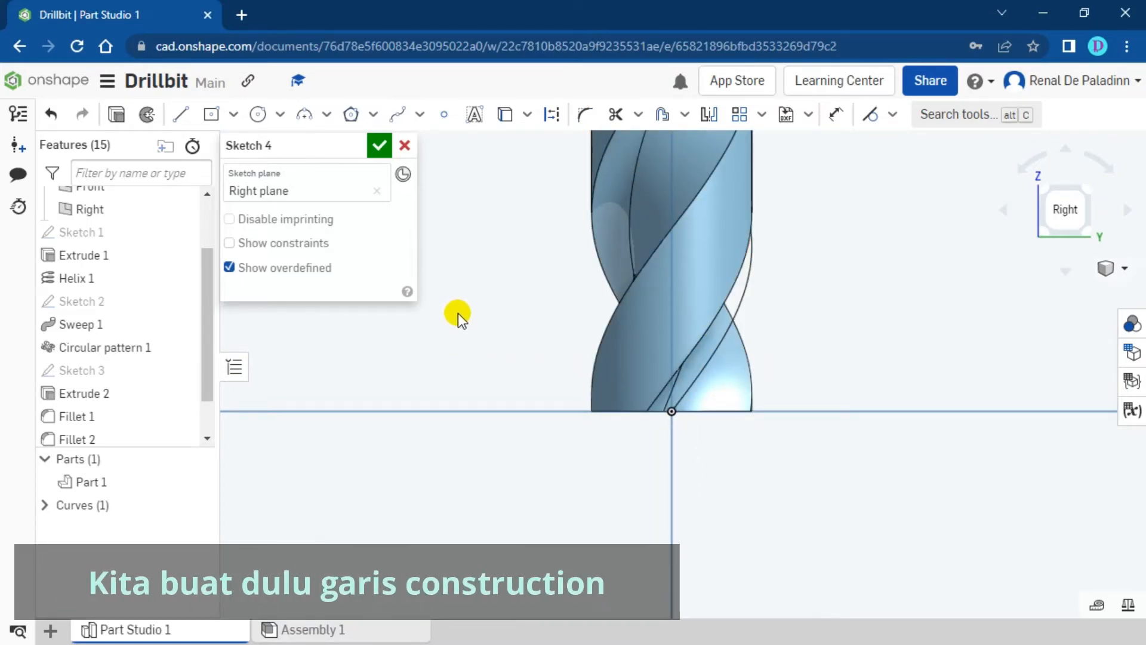
left_click(184, 117)
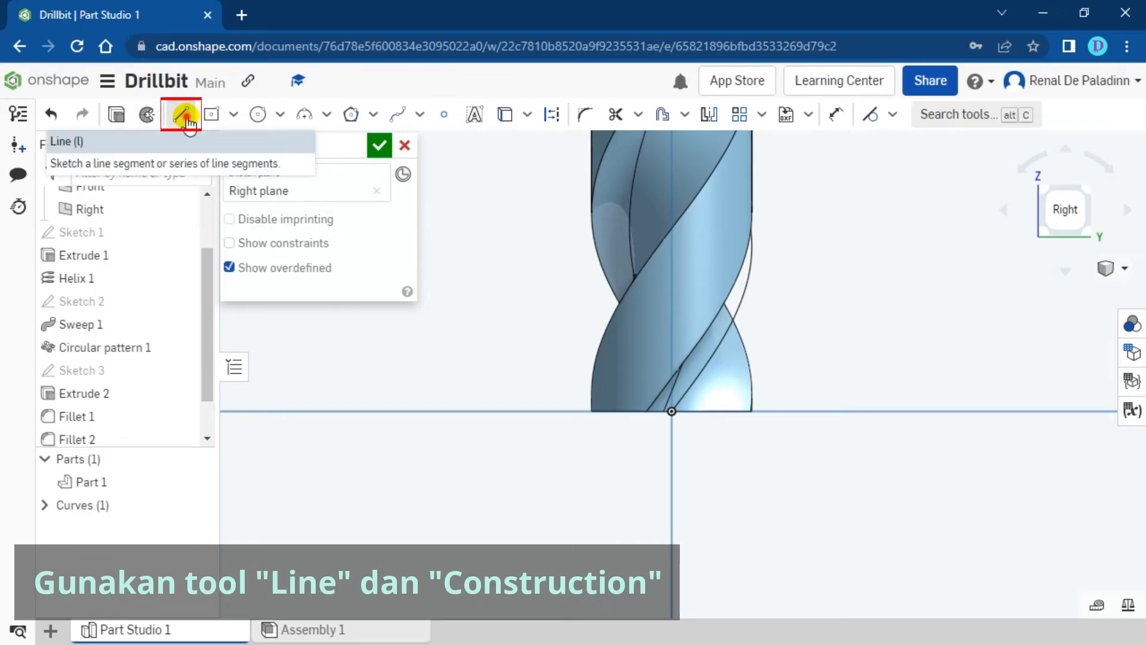
left_click(554, 116)
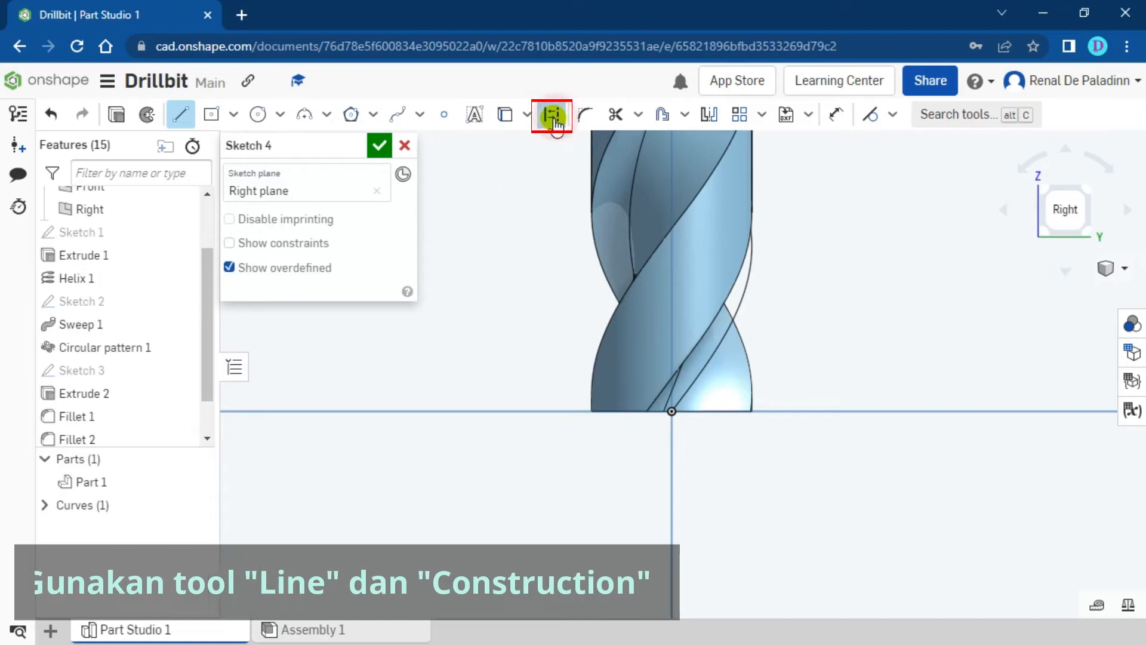
left_click(670, 411)
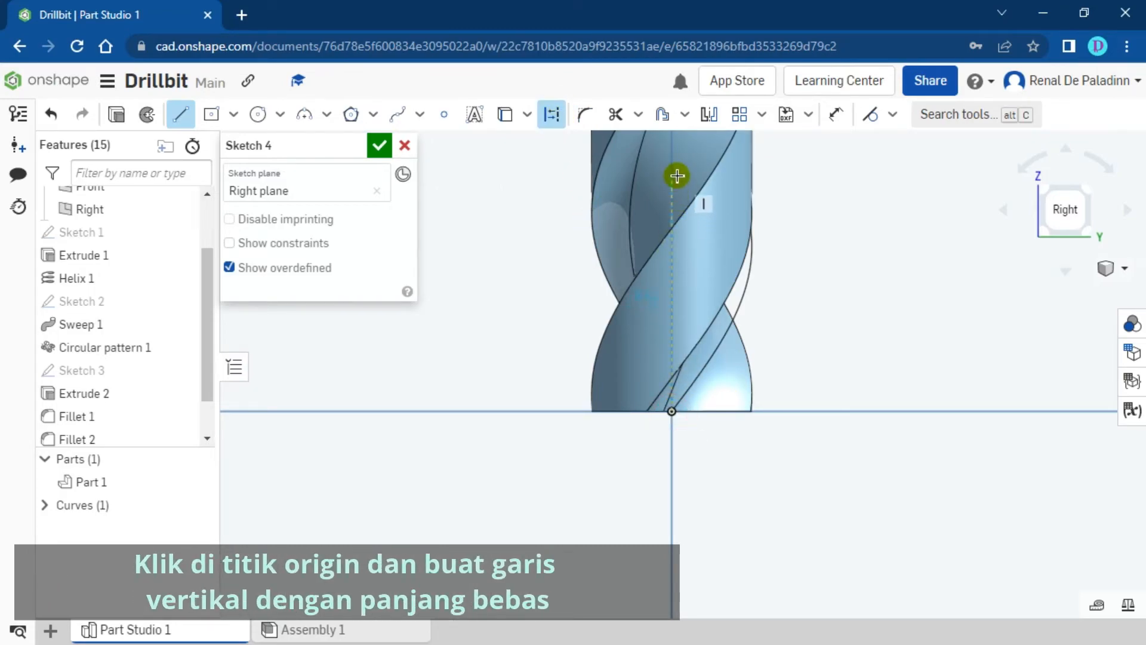
scroll(675, 188, "down", 3)
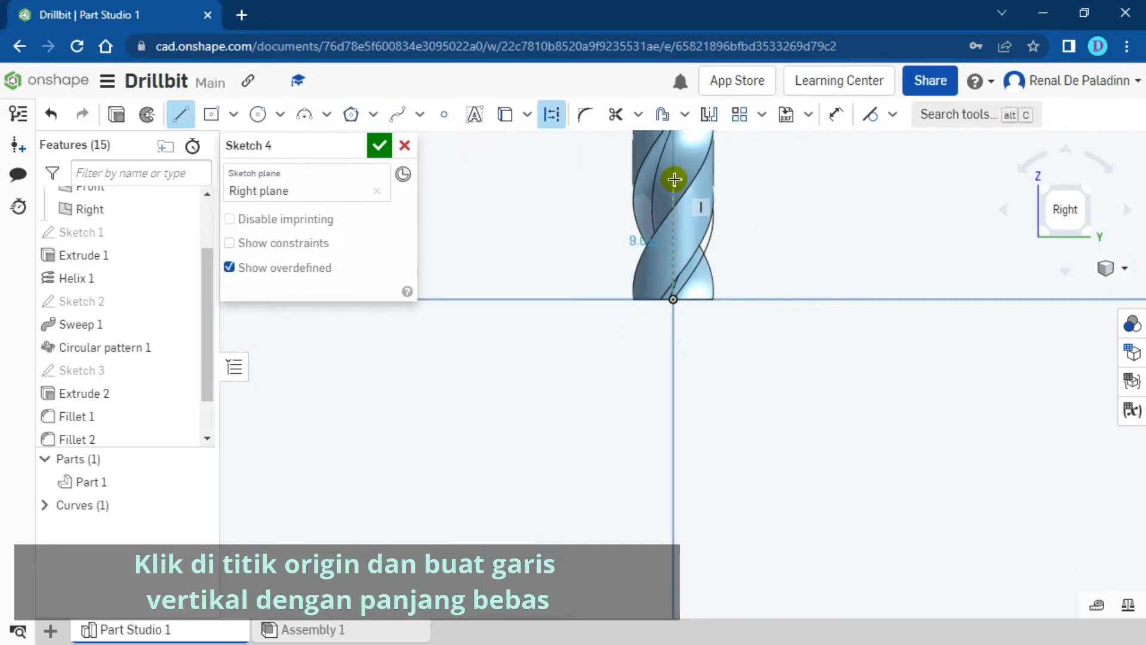
left_click(675, 177)
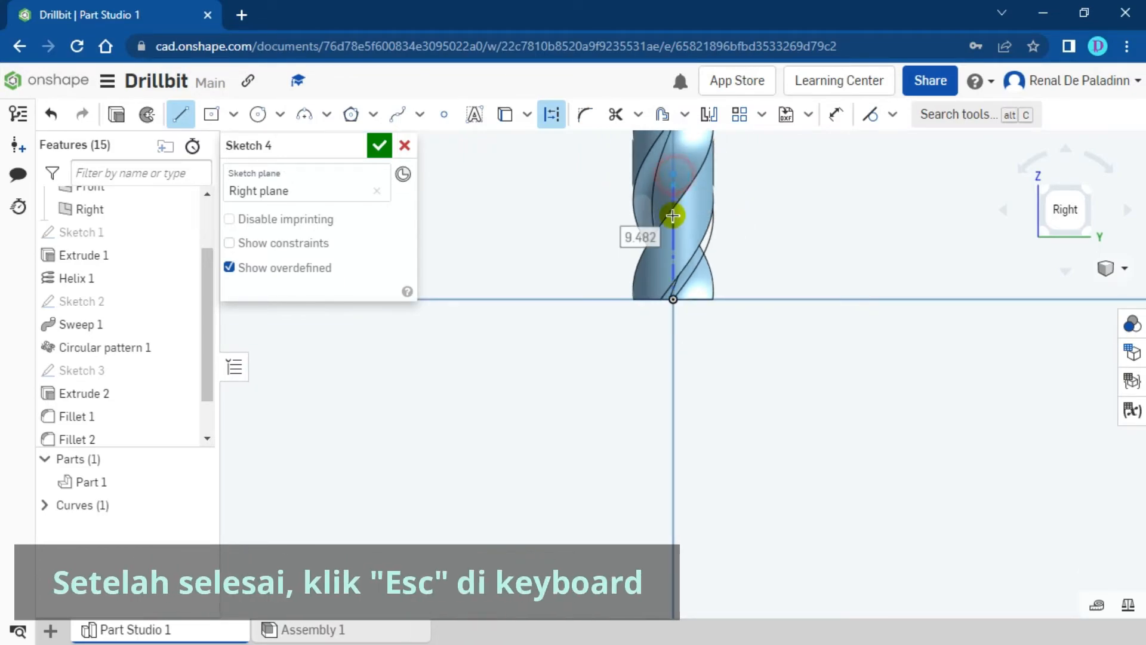
key("Escape")
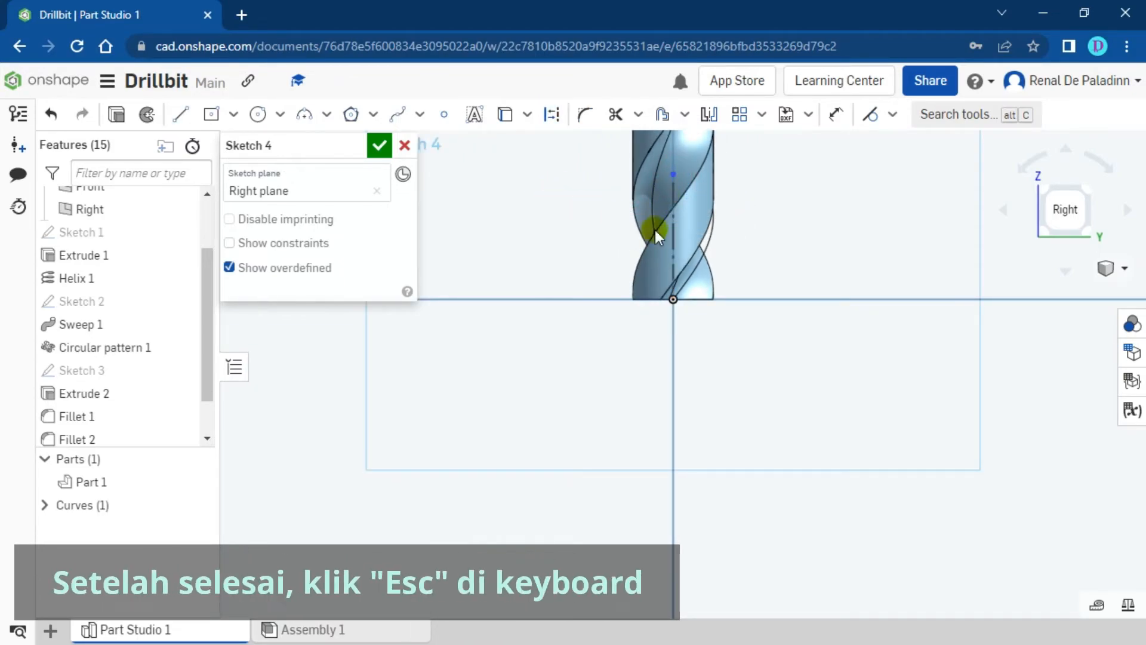
scroll(675, 244, "up", 5)
left_click(672, 248)
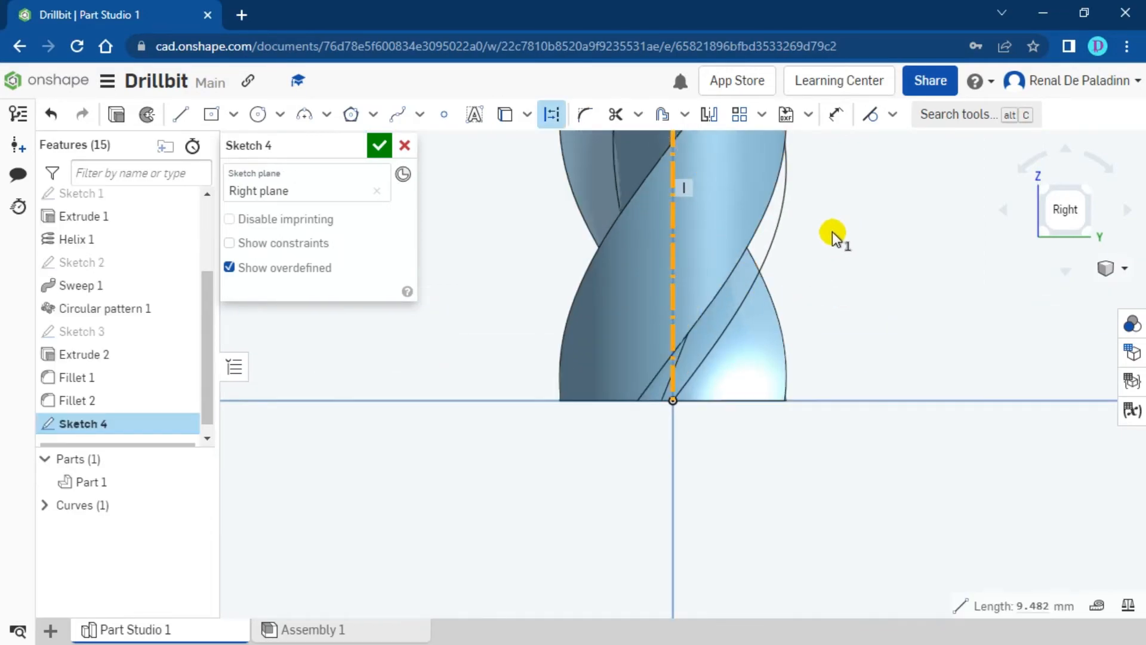
left_click(832, 233)
Sketch a closed half-trapezoid from the origin: about 0.8 mm down, 3.7 mm outward, 2.9 mm up, and slanting back to the origin.
scroll(733, 388, "up", 3)
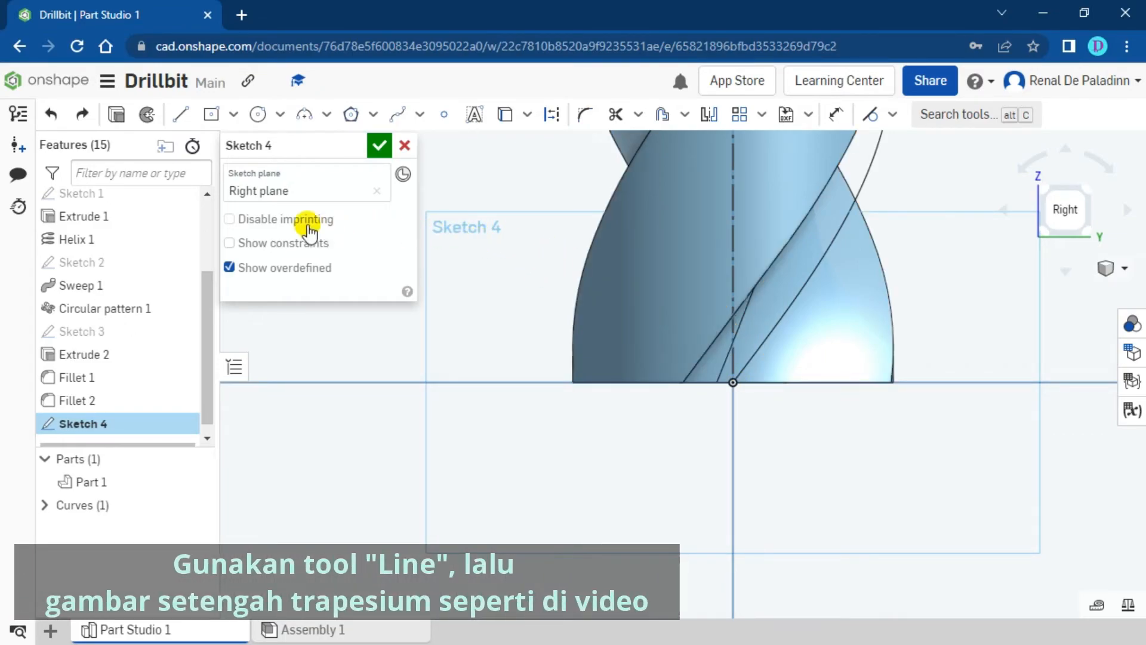
left_click(183, 117)
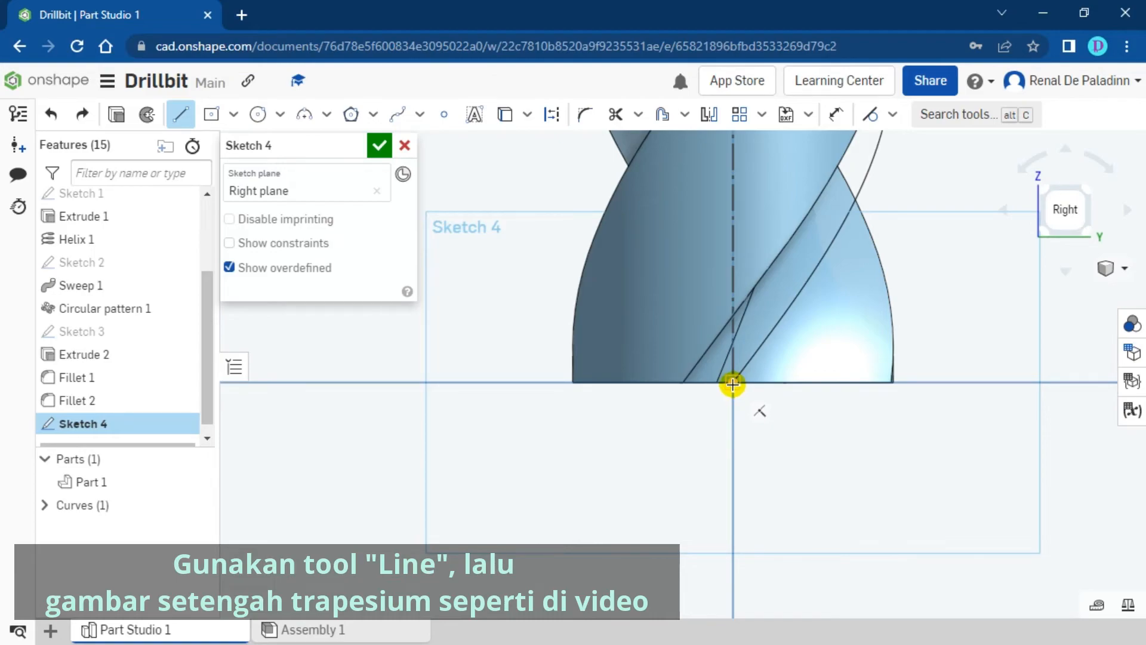
left_click(733, 383)
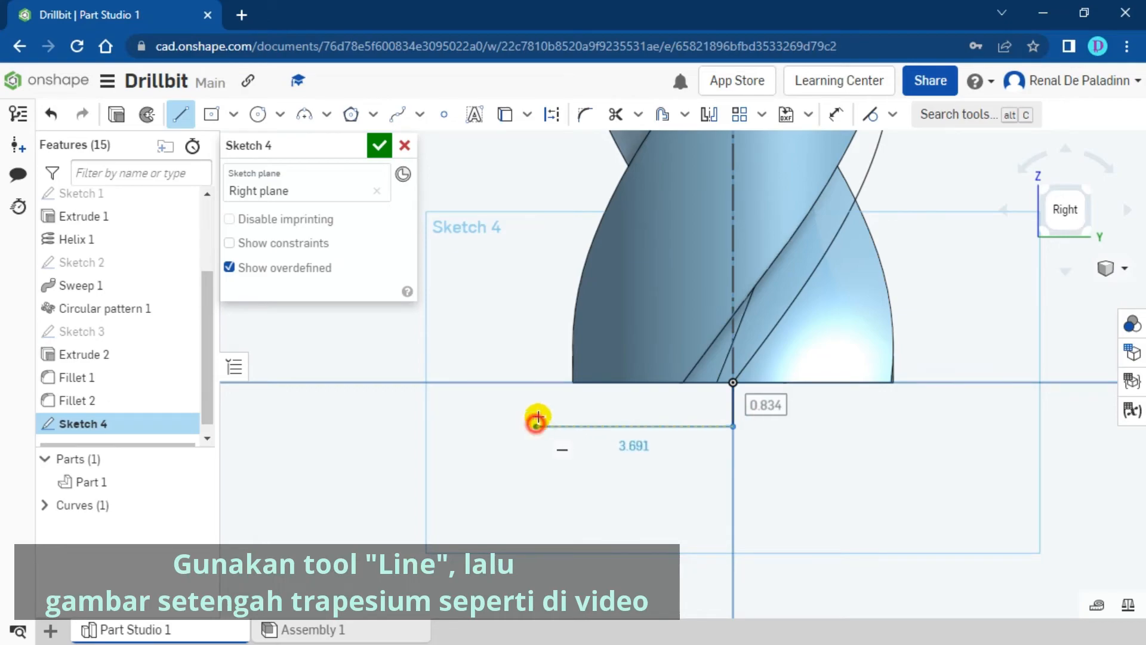
left_click(536, 425)
left_click(532, 276)
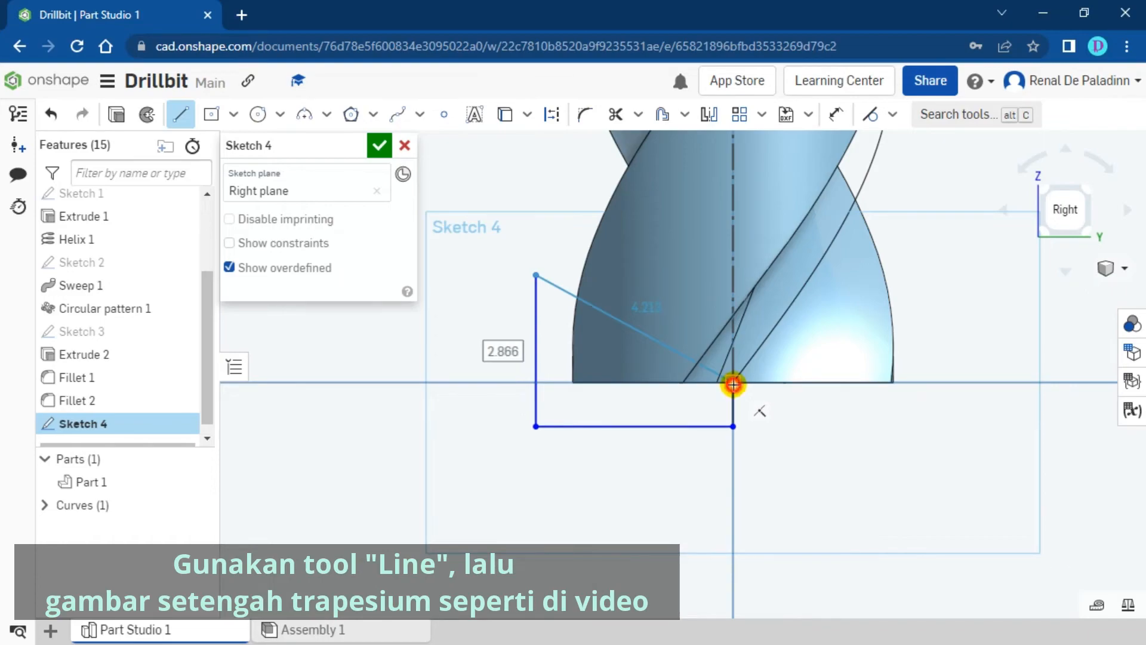
left_click(733, 384)
key("Escape")
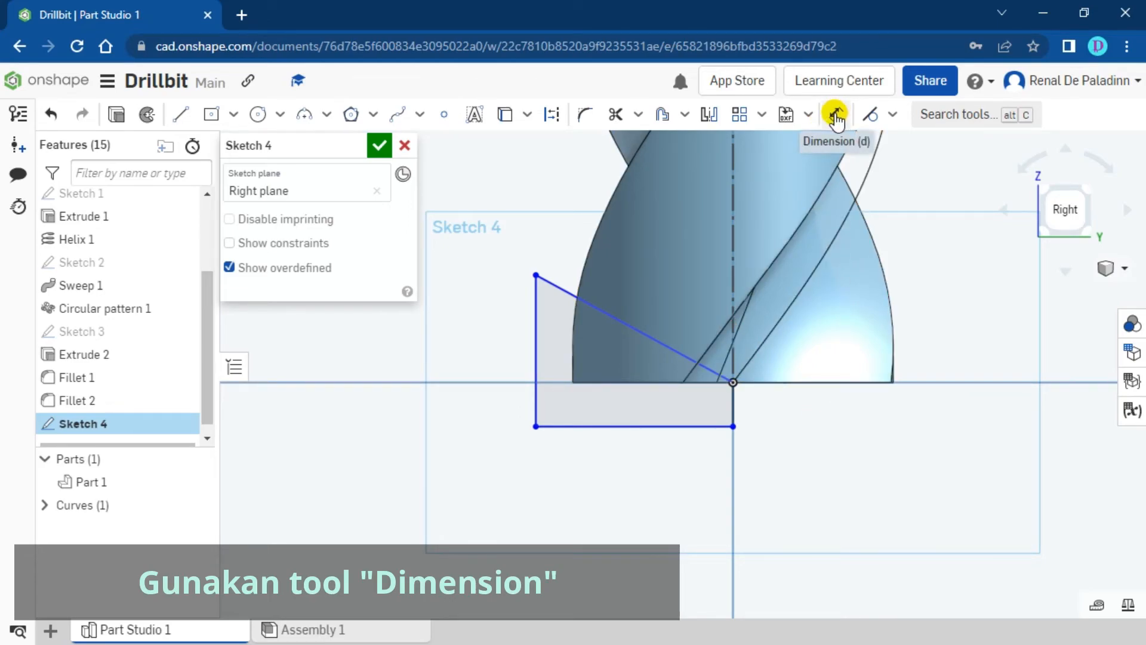
Dimension the angle between the slanted side and the construction line as 60° and accept the sketch.
left_click(836, 117)
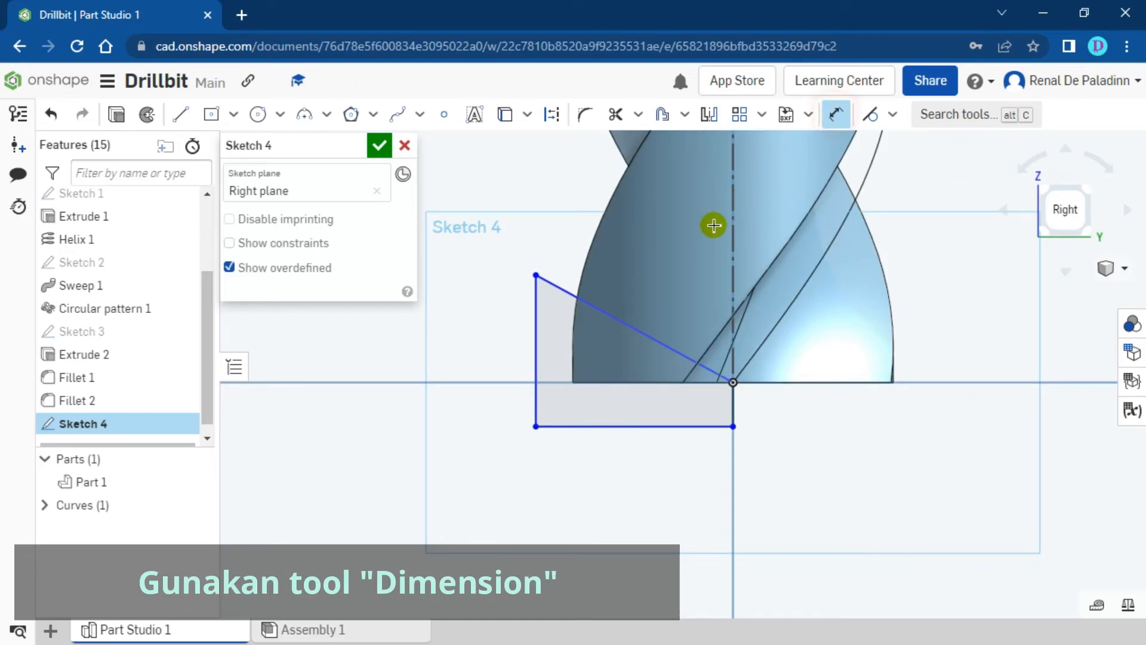
left_click(611, 318)
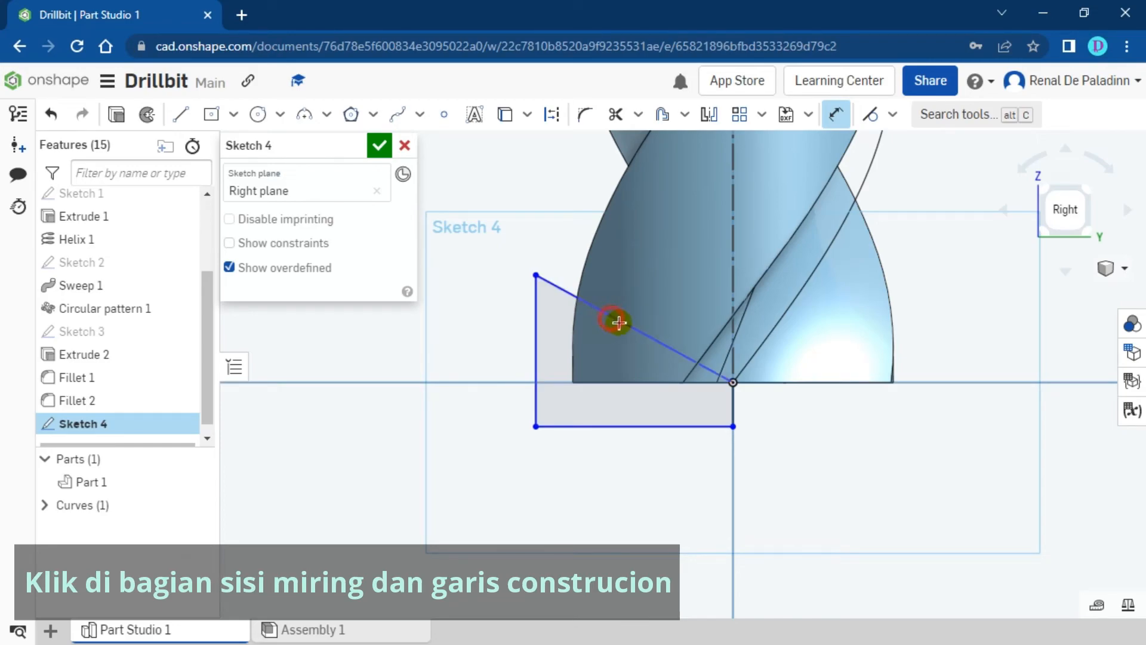
left_click(730, 294)
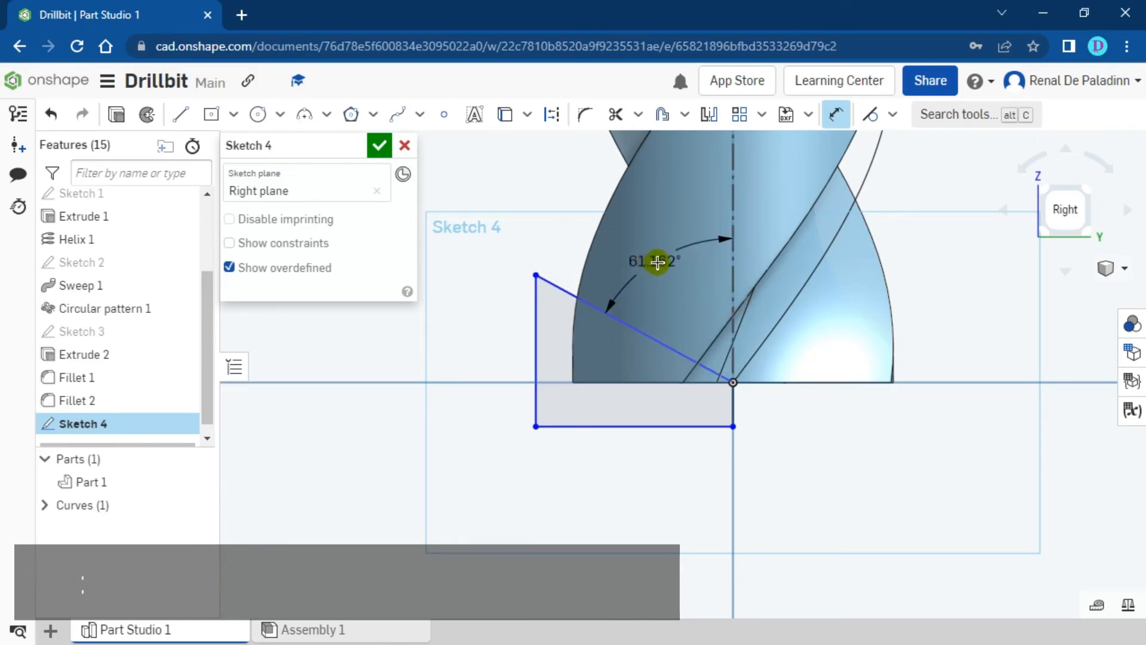
left_click(660, 258)
type("60")
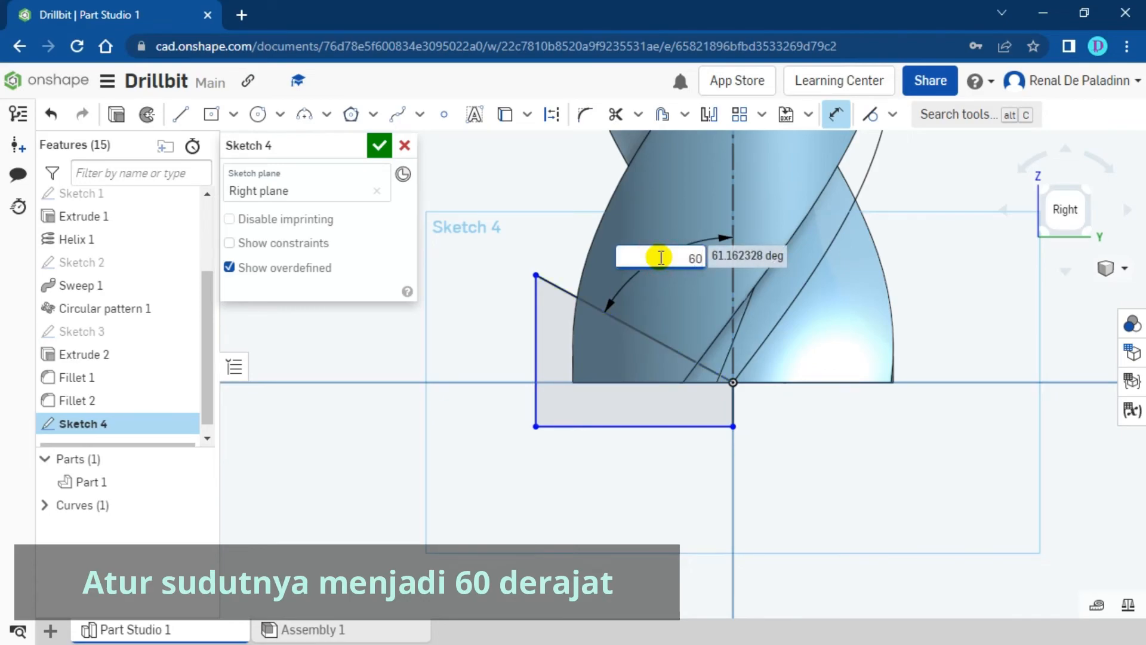
key("Return")
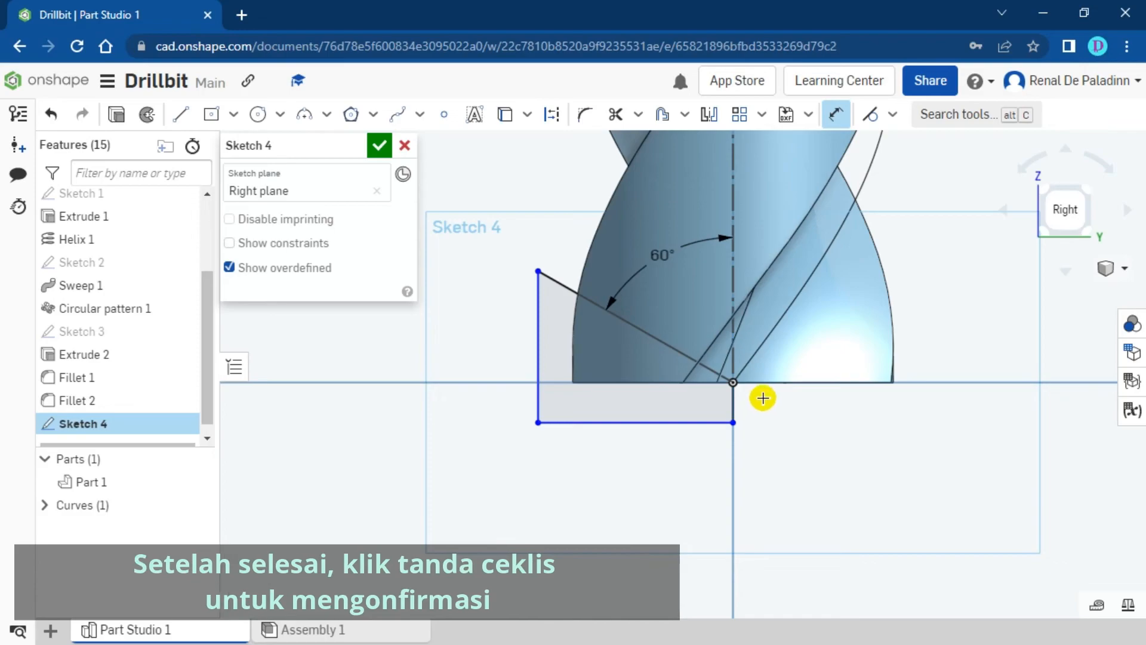
scroll(672, 392, "down", 2)
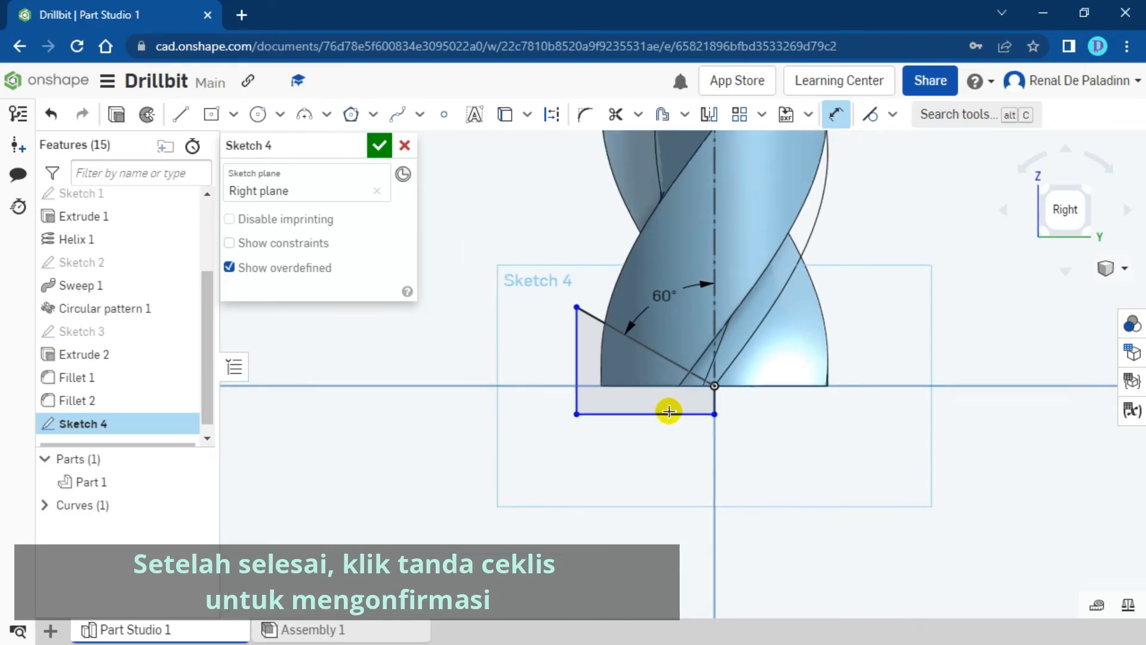
left_click(378, 148)
Cut the conical drill tip with a full solid Revolve set to Remove, using the half-trapezoid sketch region and the vertical construction line as axis.
scroll(517, 288, "down", 1)
middle_click_drag(518, 286, 529, 310)
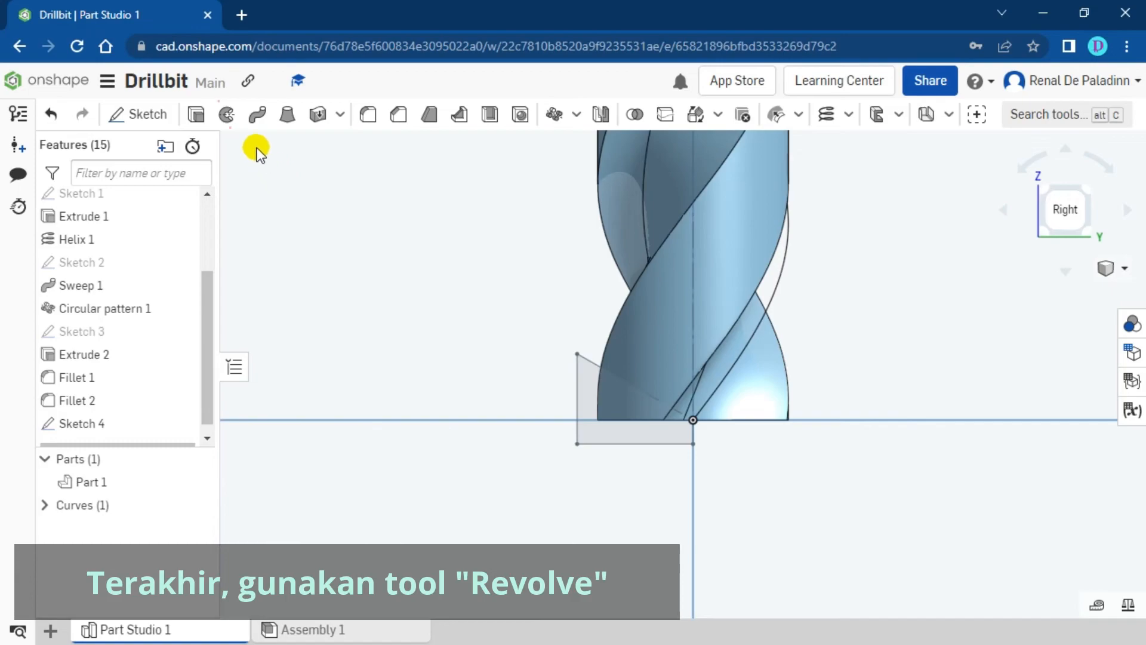
left_click(226, 115)
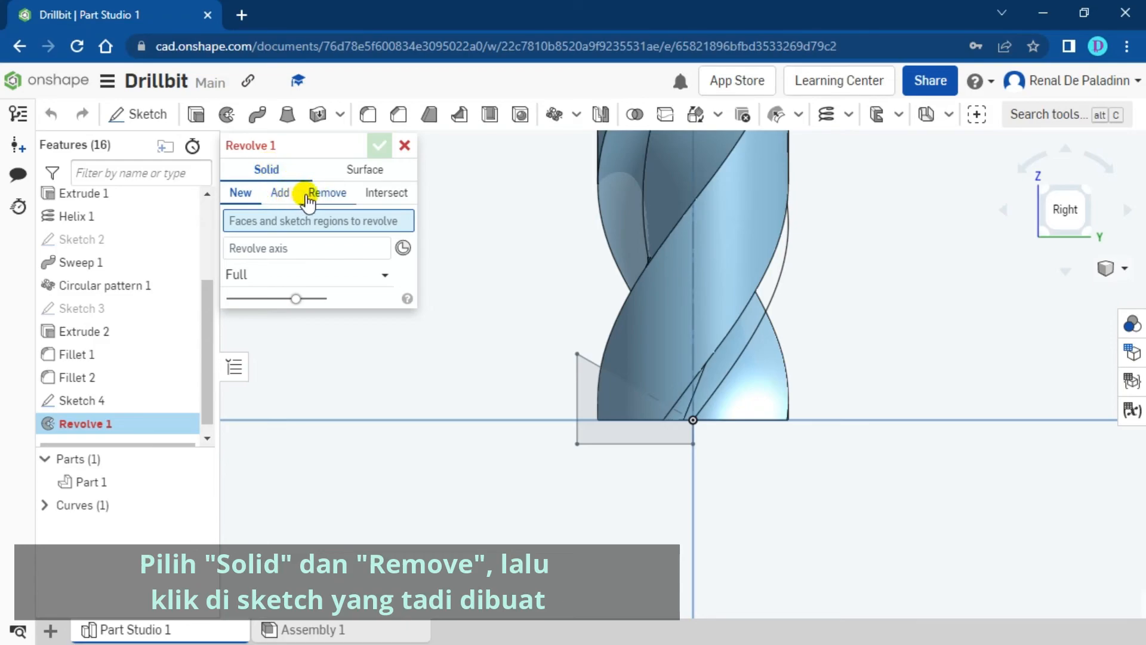
left_click(328, 195)
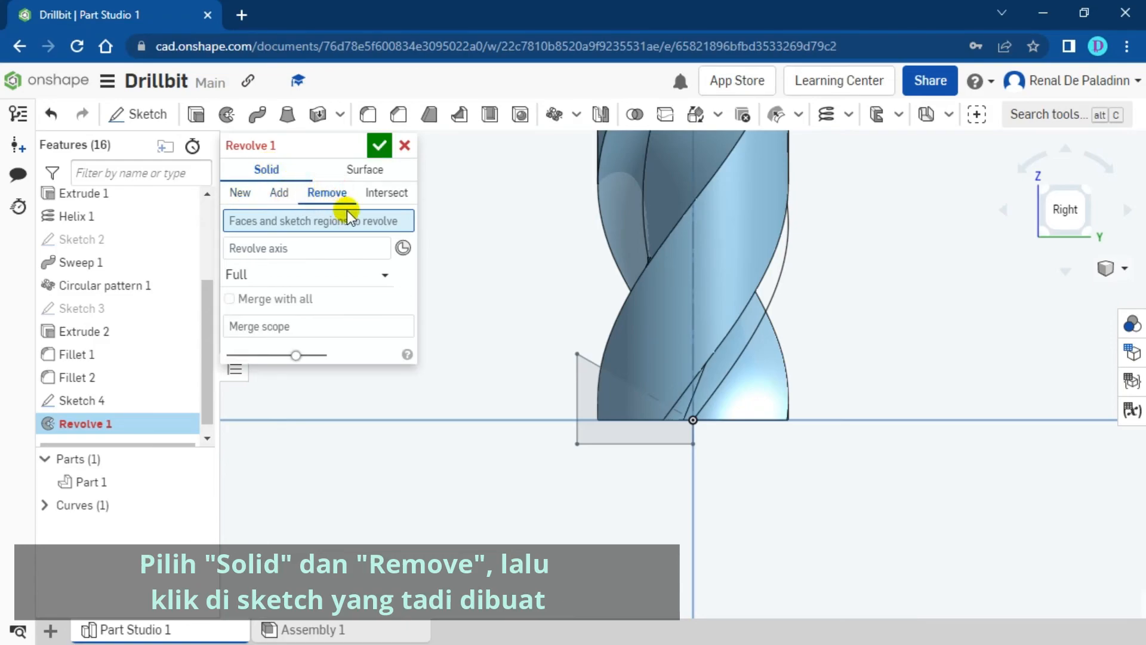
left_click(594, 406)
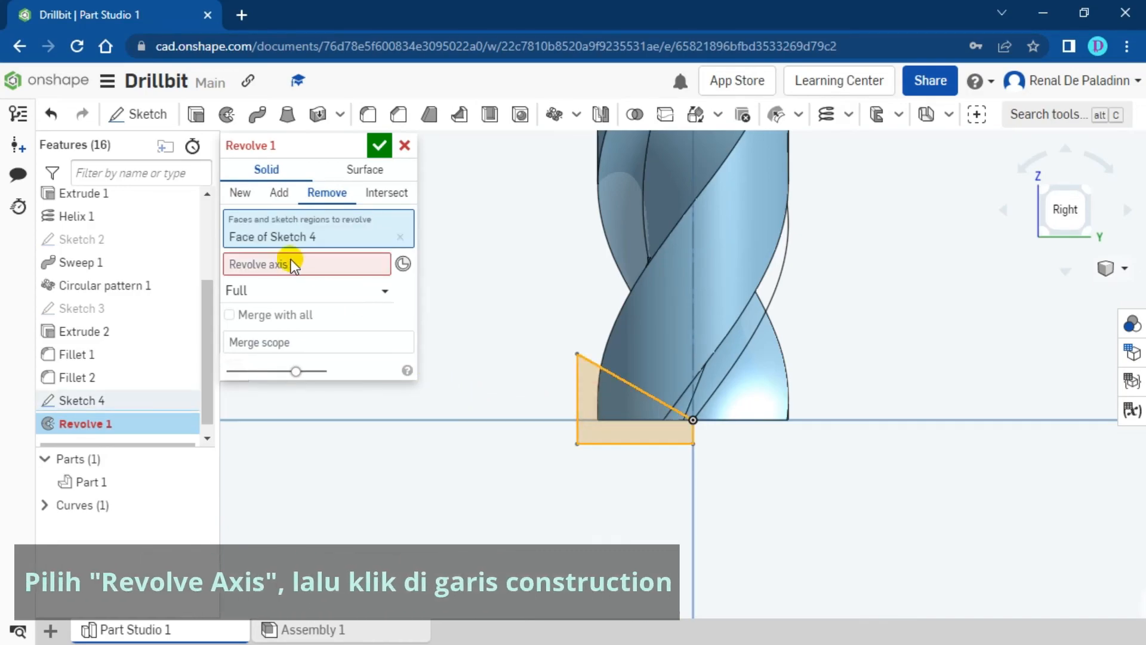
left_click(322, 263)
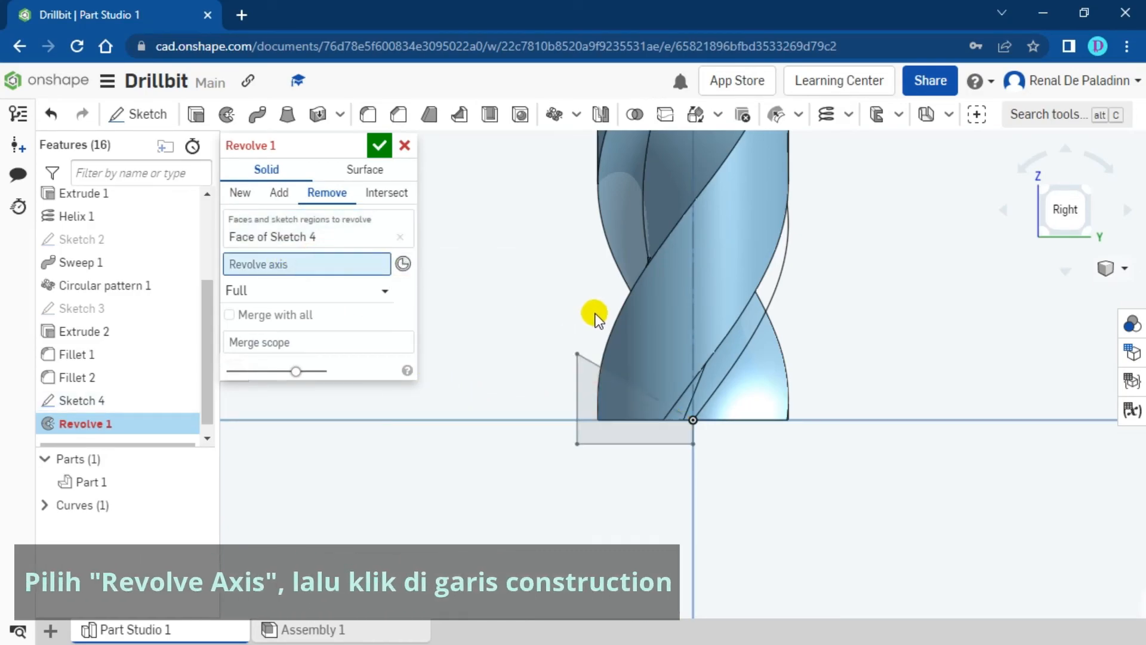
scroll(695, 294, "up", 5)
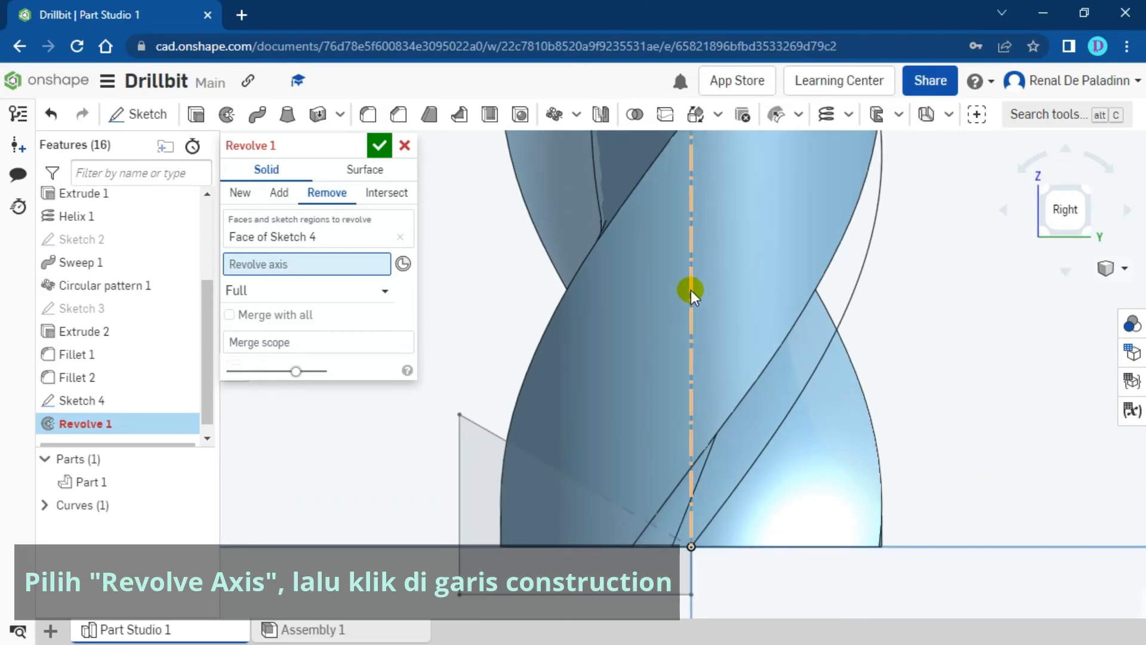
left_click(690, 290)
scroll(478, 292, "down", 3)
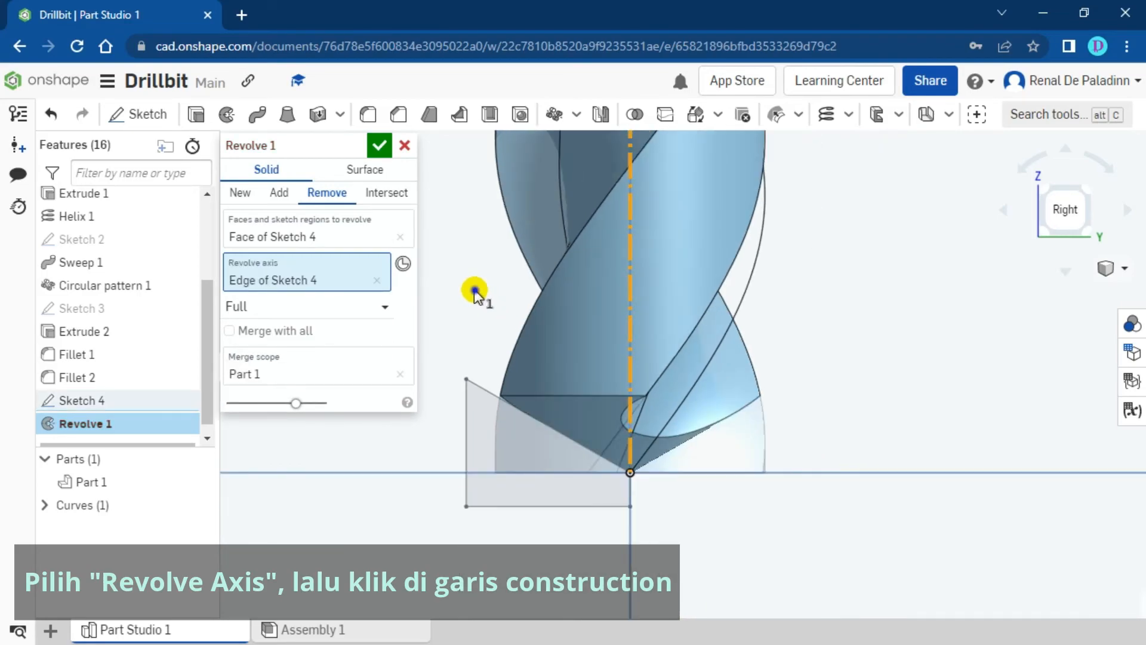
right_click_drag(474, 291, 486, 292)
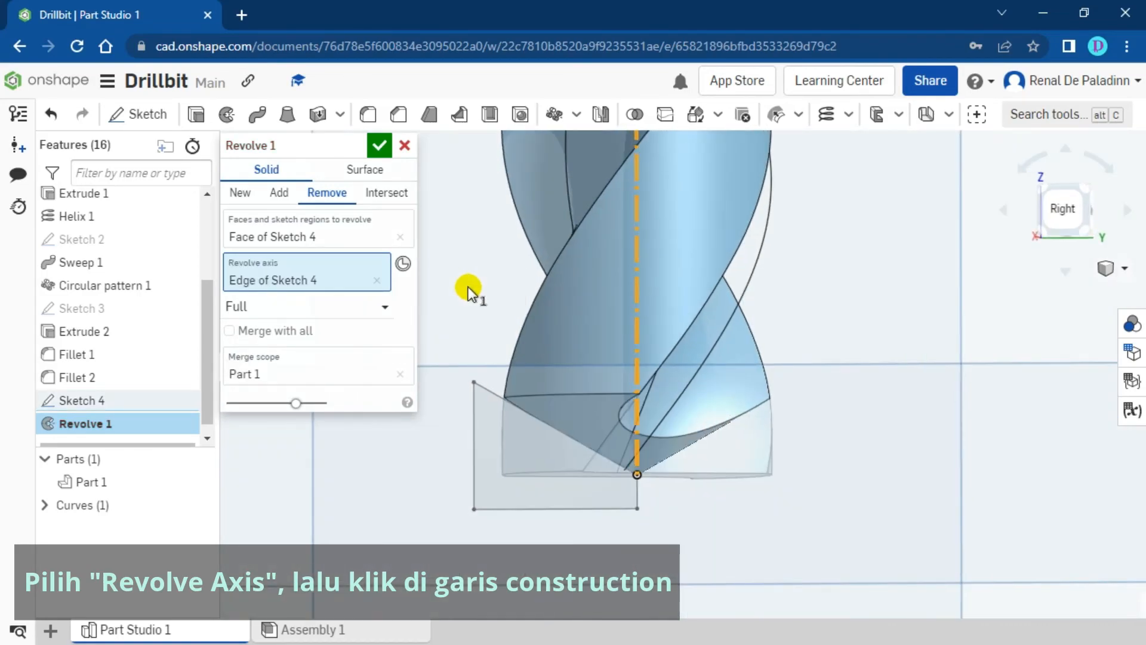
left_click(380, 145)
Fit the whole drill bit in view and hide all default planes.
scroll(483, 285, "down", 5)
scroll(469, 280, "down", 3)
right_click_drag(469, 282, 486, 288)
scroll(444, 279, "down", 4)
key("f")
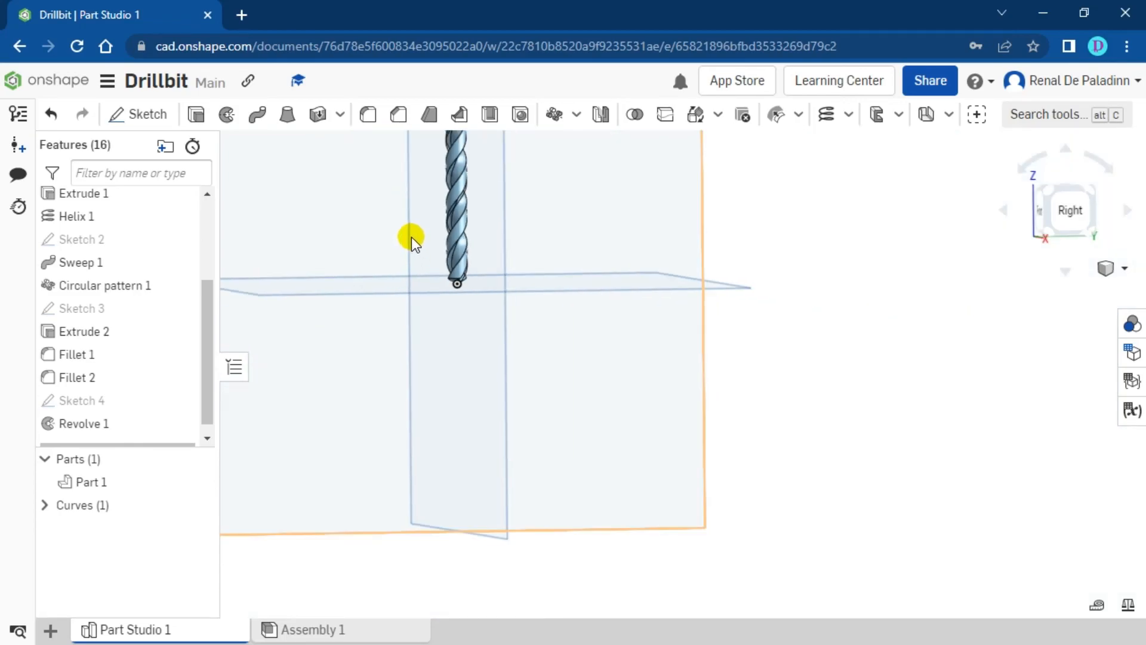
scroll(182, 251, "up", 3)
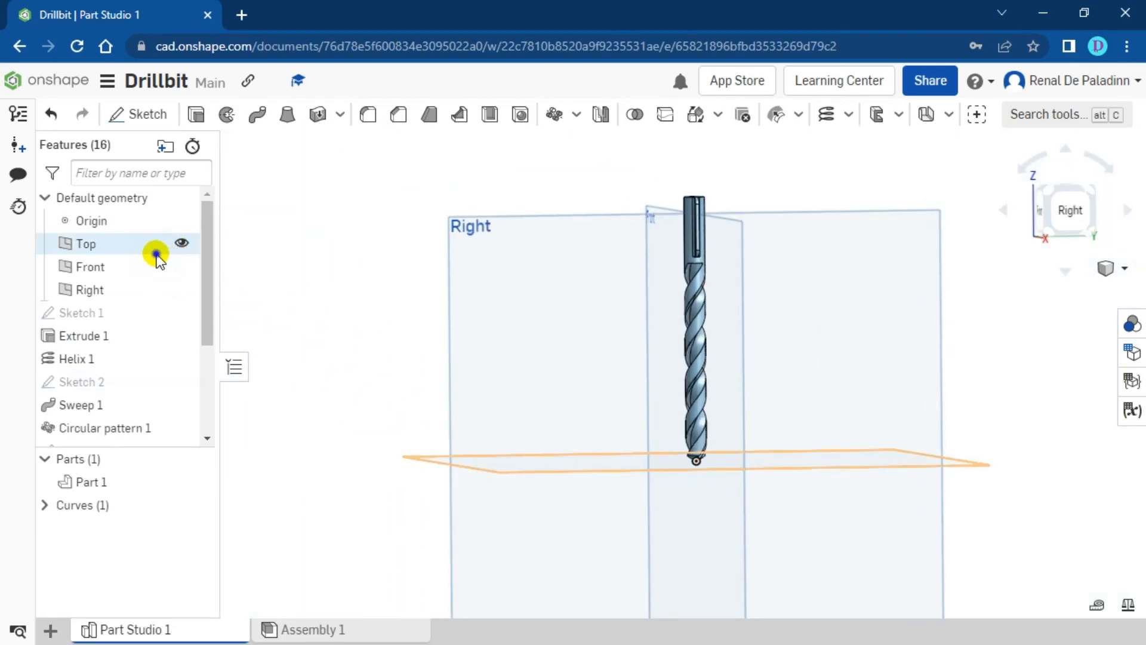
right_click(160, 254)
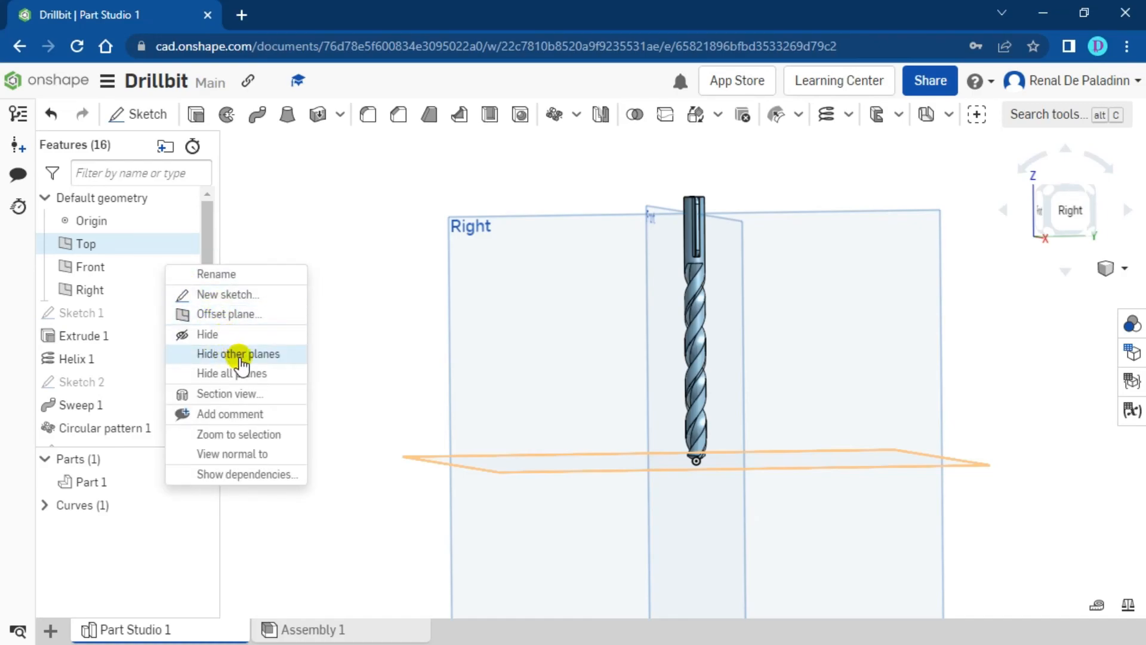
left_click(248, 373)
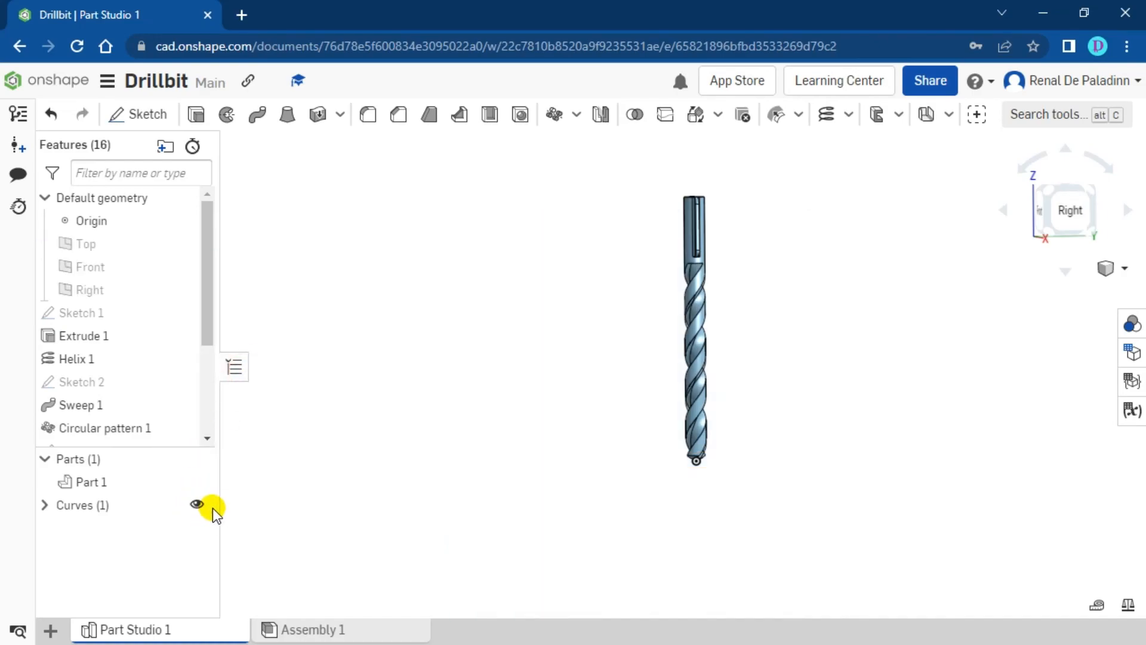
Hide the origin point of the default geometry, with the drill bit shown from the front.
left_click(1052, 189)
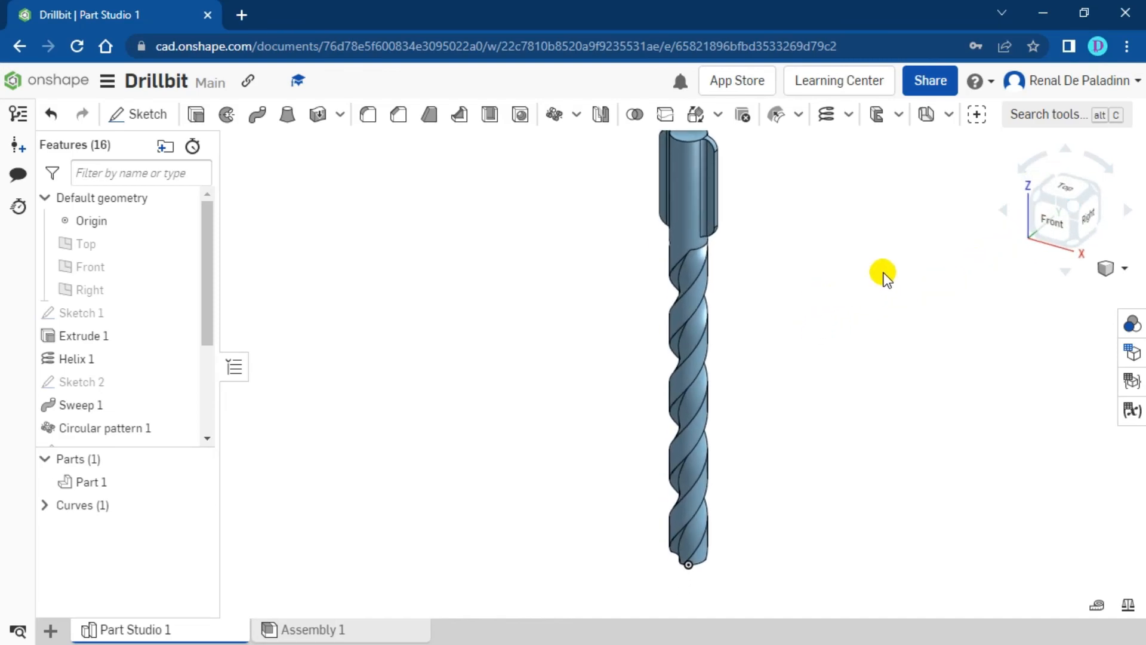
left_click(1068, 209)
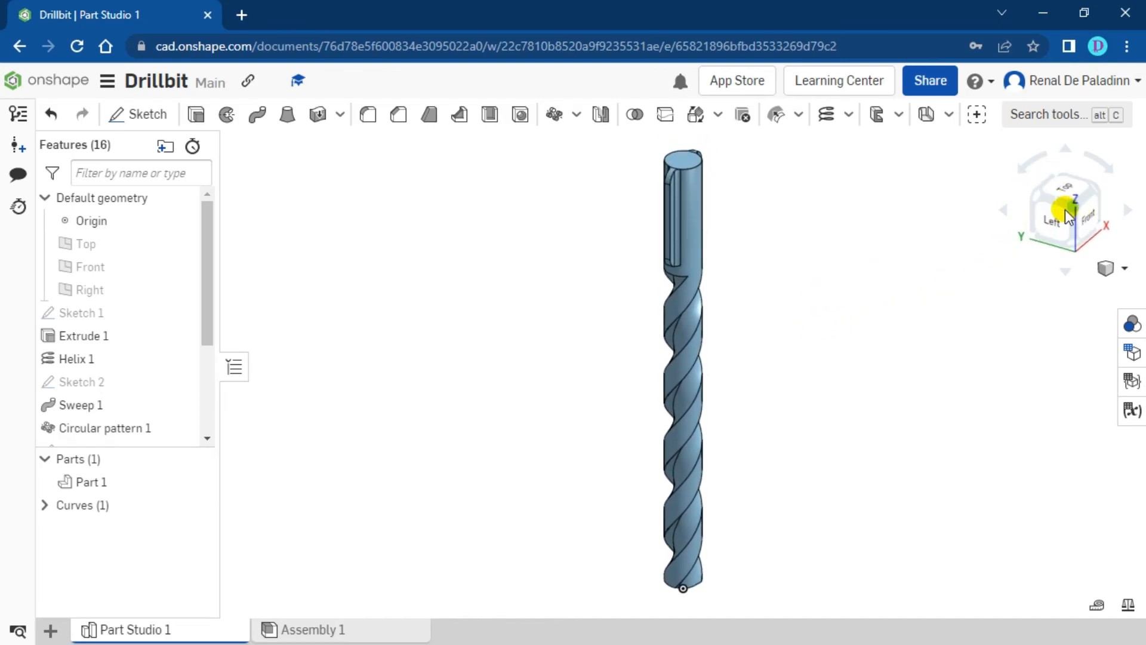
left_click(1102, 214)
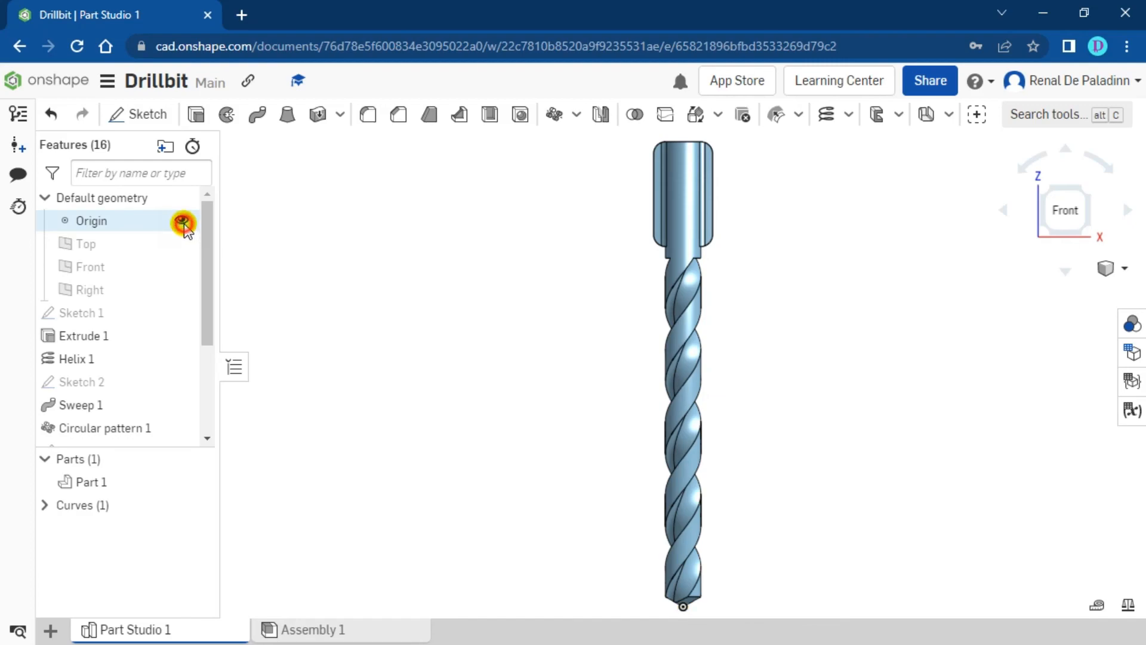
left_click(191, 221)
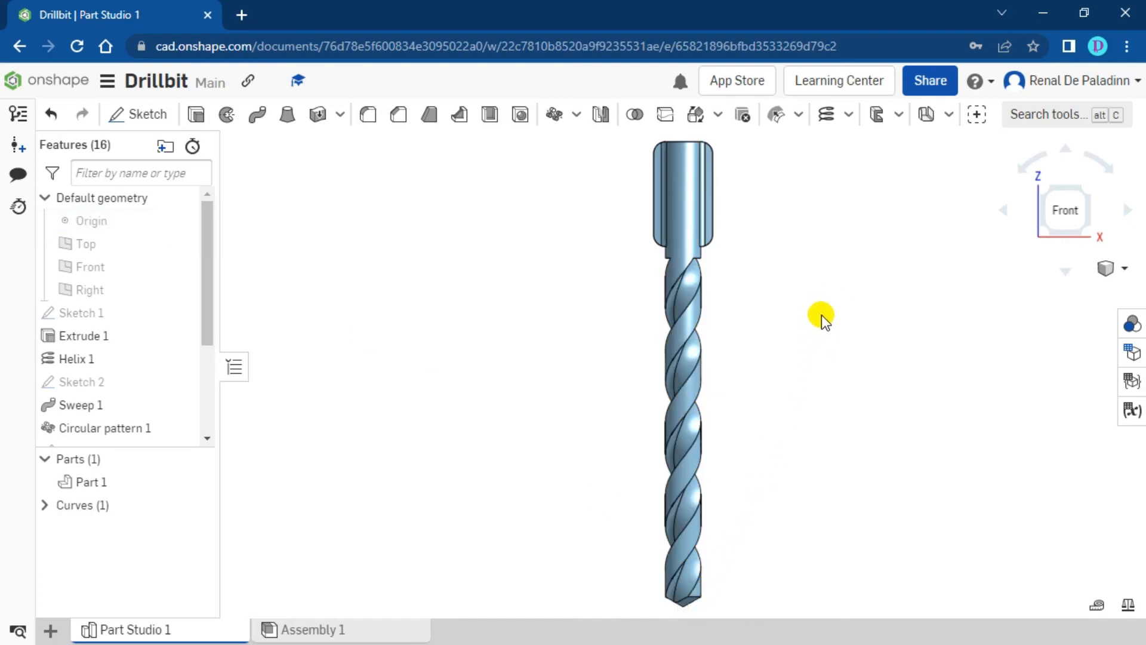
Inspect the finished drill bit from several isometric directions, from the front, and close up at the conical tip.
left_click(1085, 187)
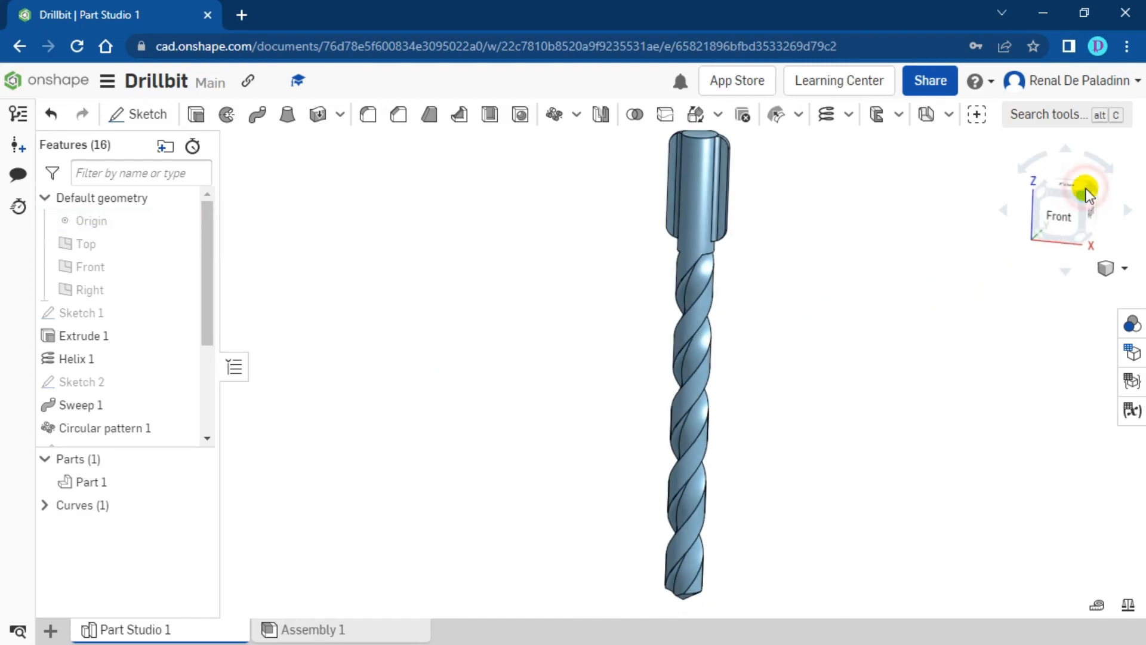
left_click(1087, 190)
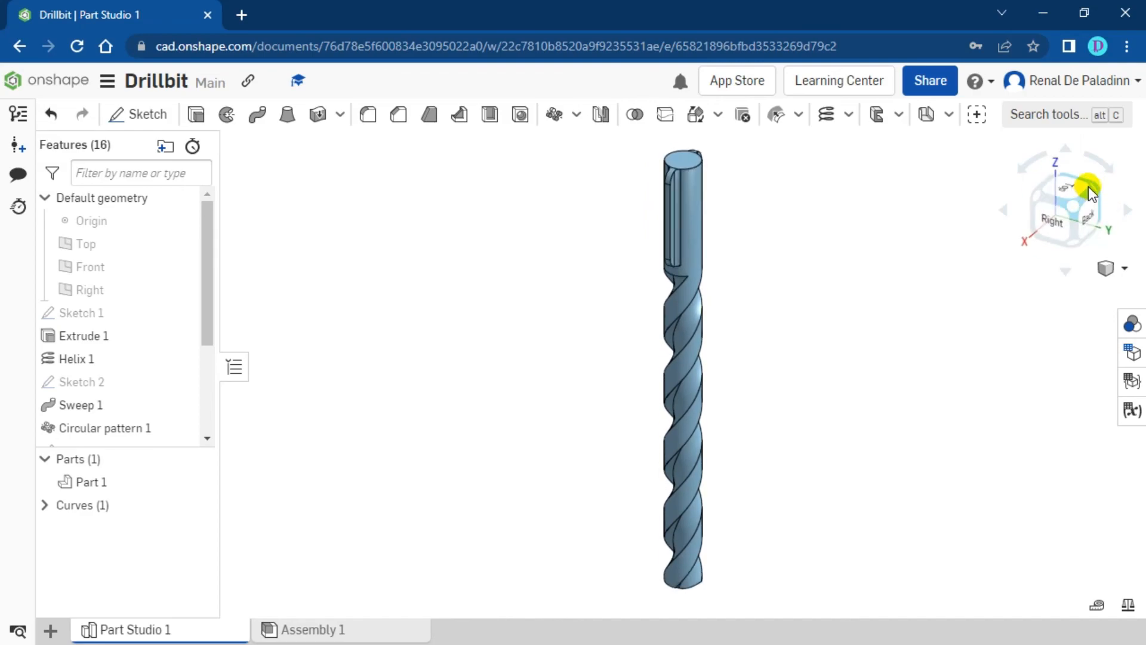
left_click(1094, 188)
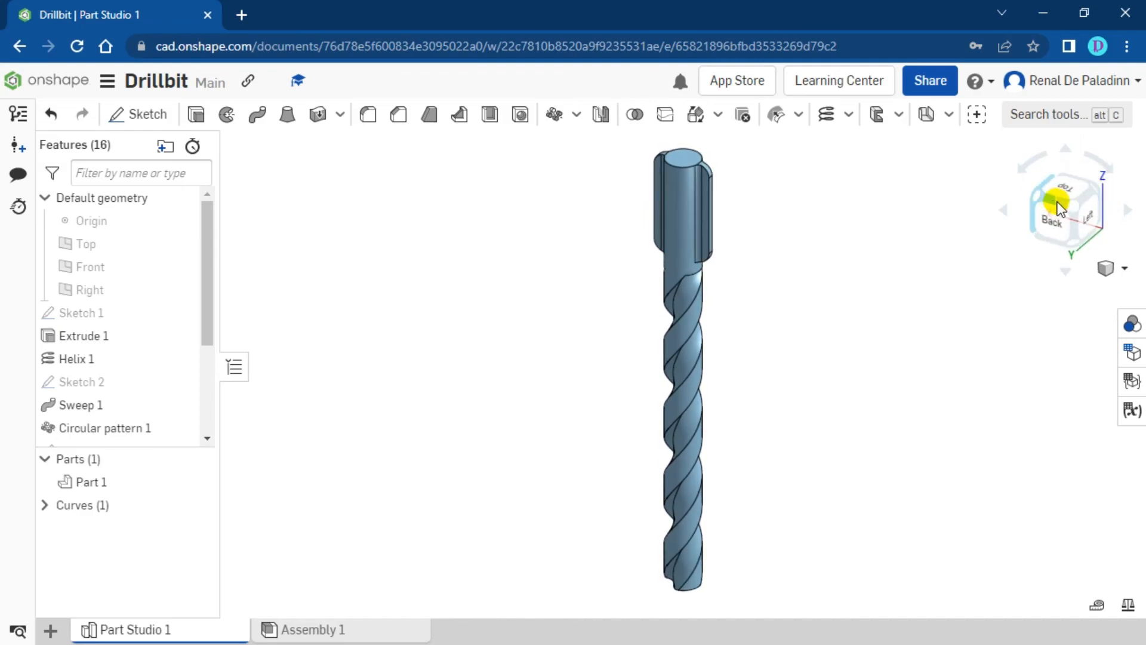
left_click_drag(1095, 185, 904, 310)
scroll(865, 270, "up", 6)
middle_click_drag(730, 453, 779, 322)
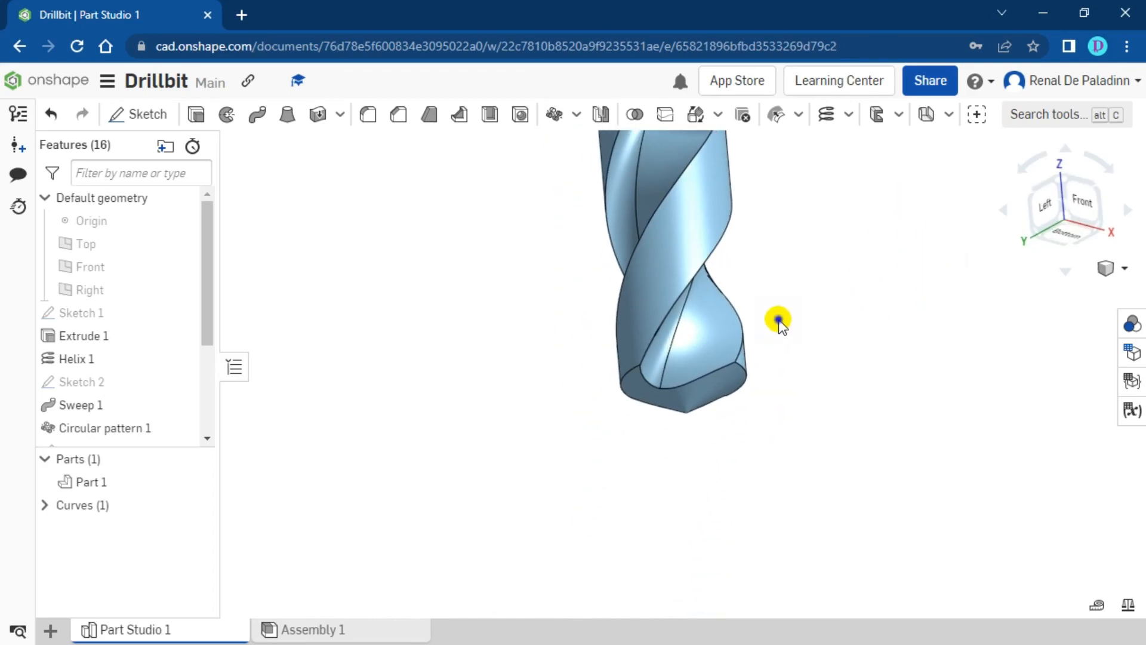
right_click_drag(780, 323, 775, 345)
scroll(719, 402, "up", 3)
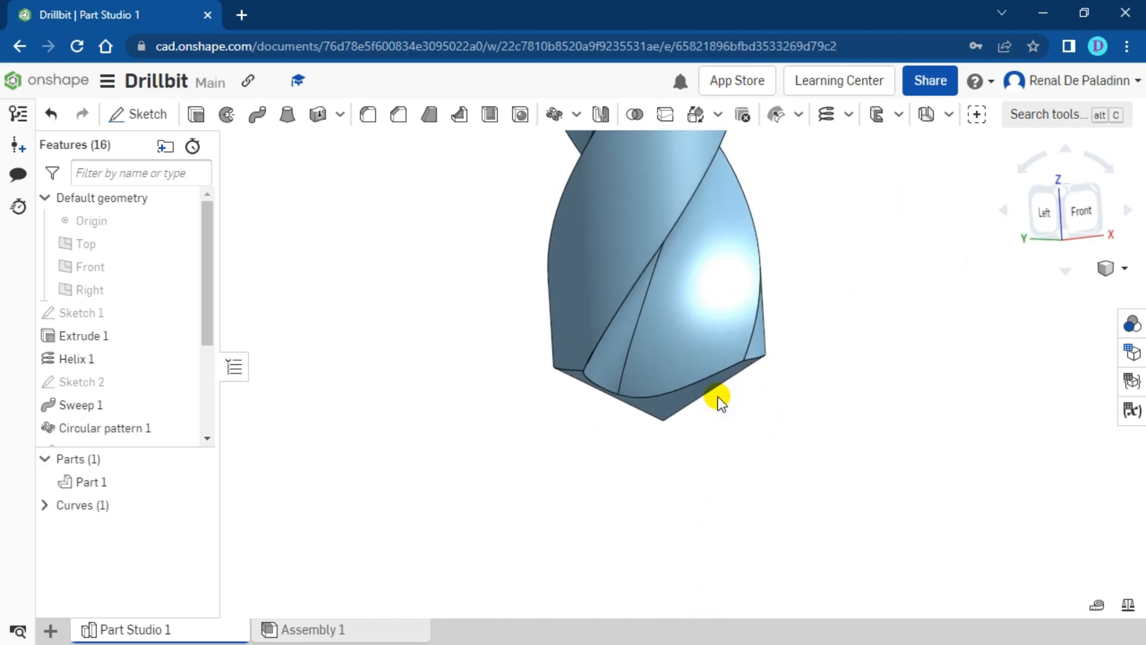
right_click(719, 397)
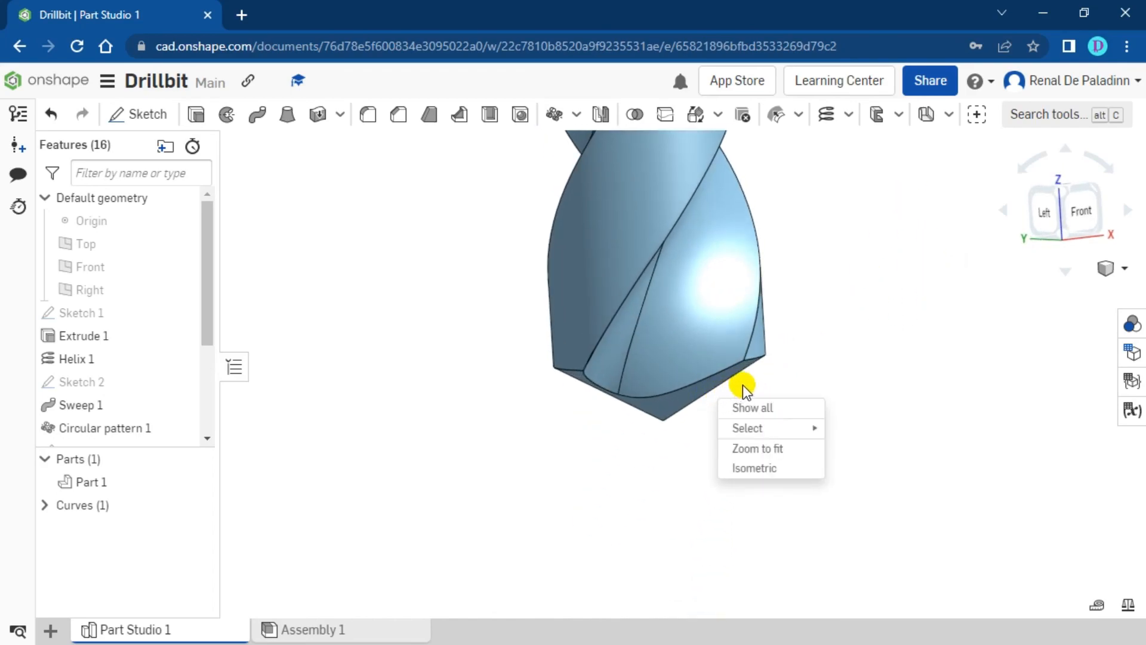
left_click(1096, 189)
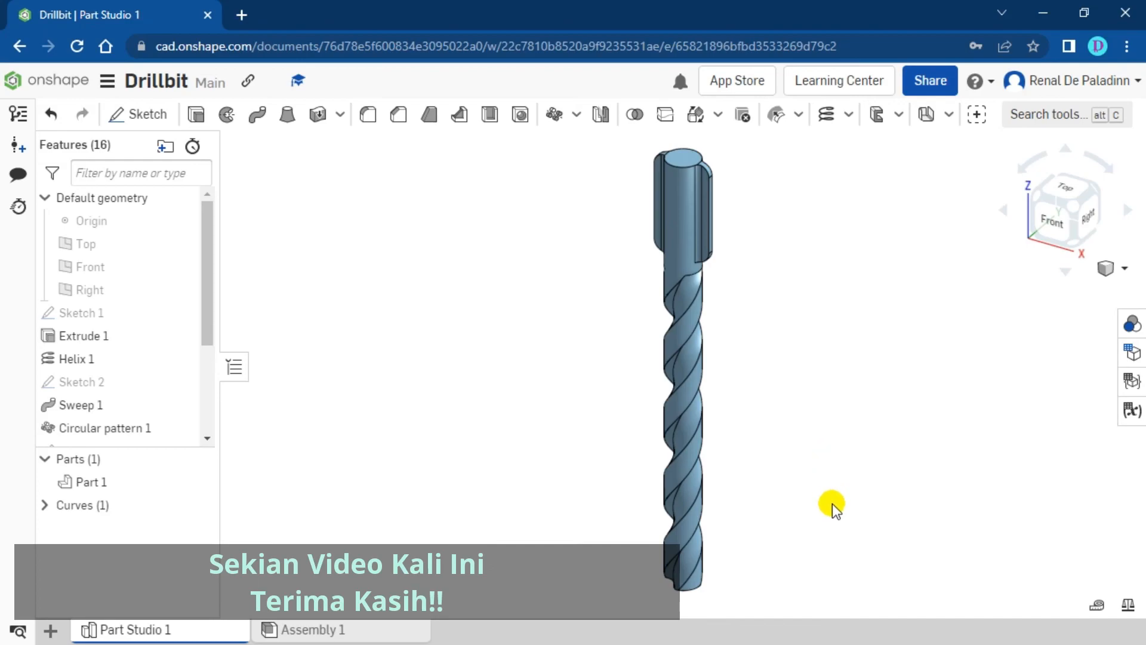
left_click(1052, 222)
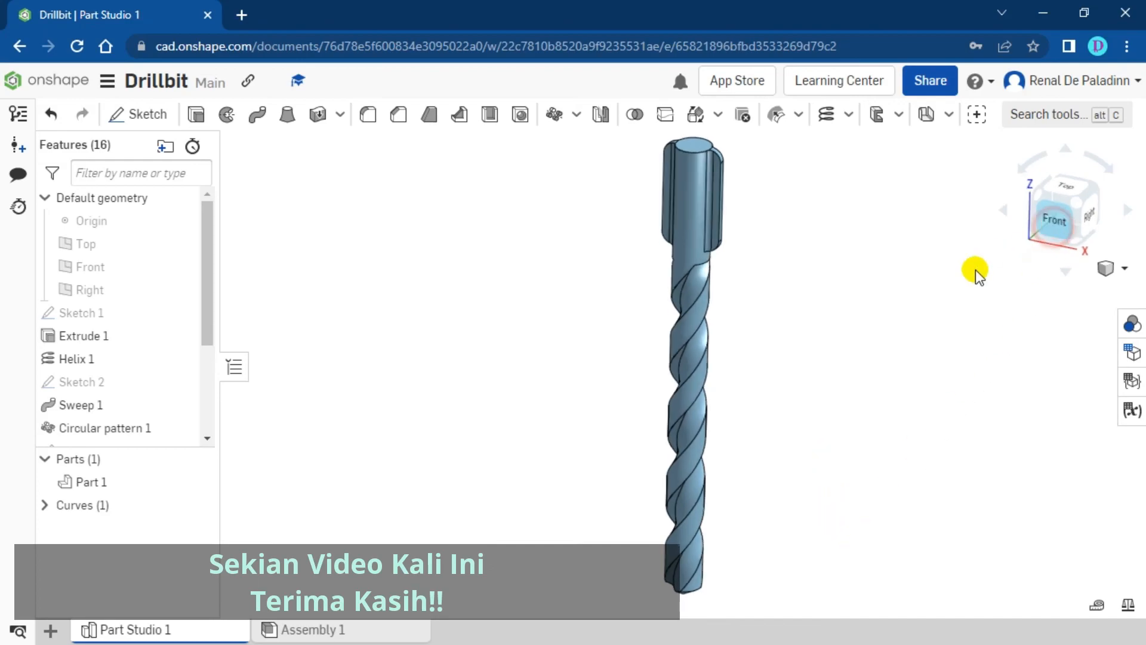